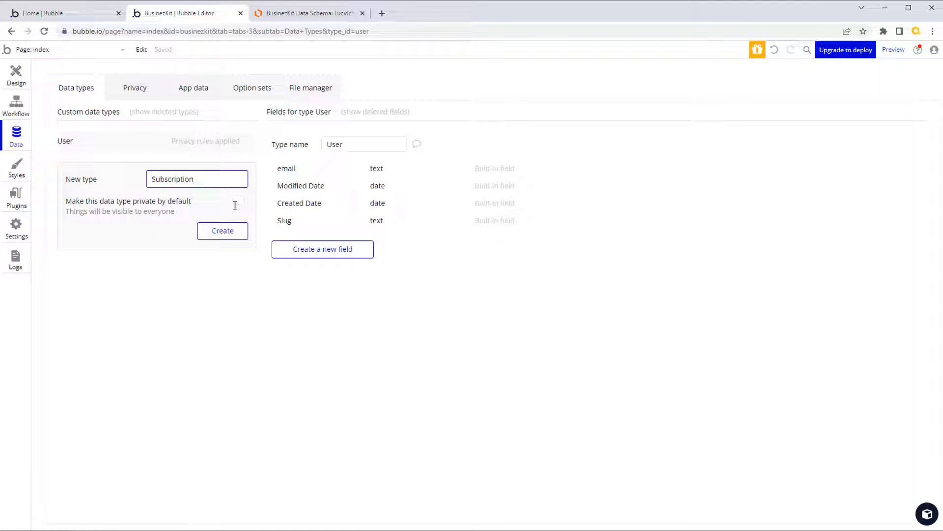
Step: Create the Subscription data type and check its planned fields in the Lucidchart data schema
{"action": "left_click", "coordinate": [223, 232]}
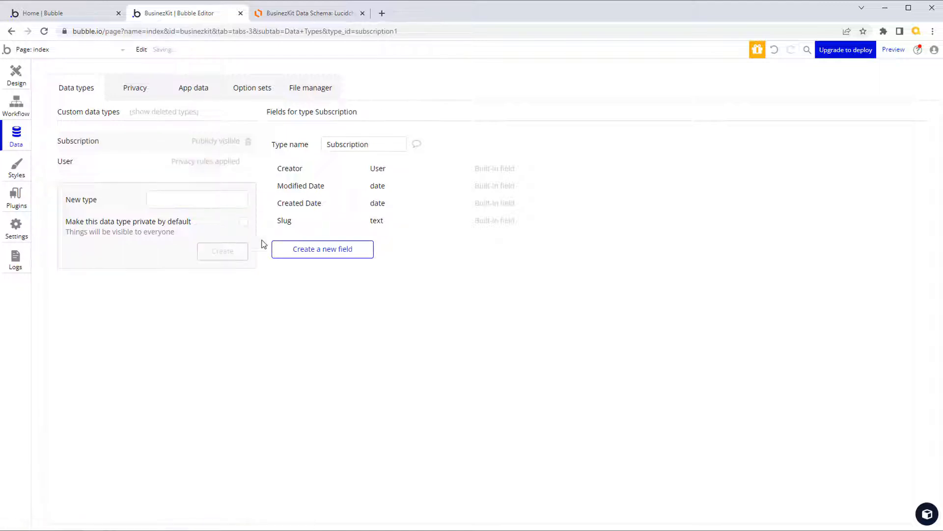
{"action": "left_click", "coordinate": [310, 14]}
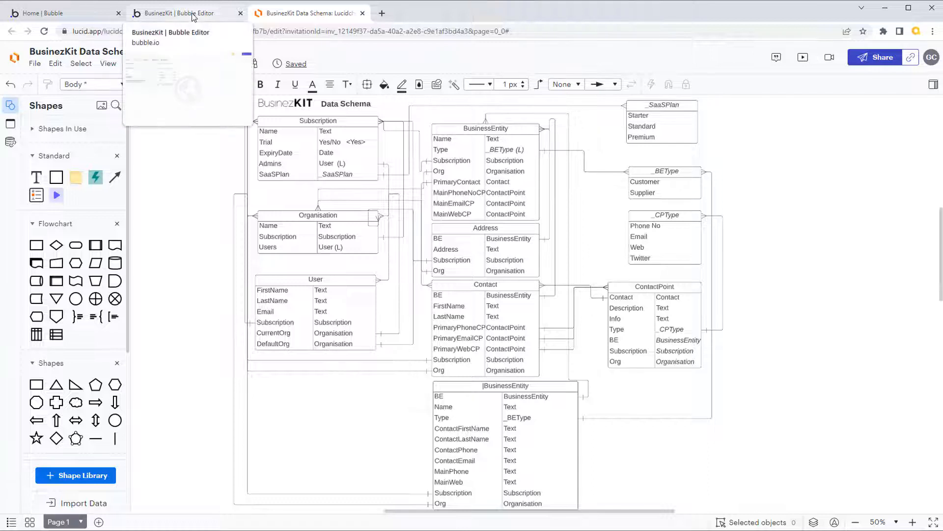
{"action": "left_click", "coordinate": [192, 14]}
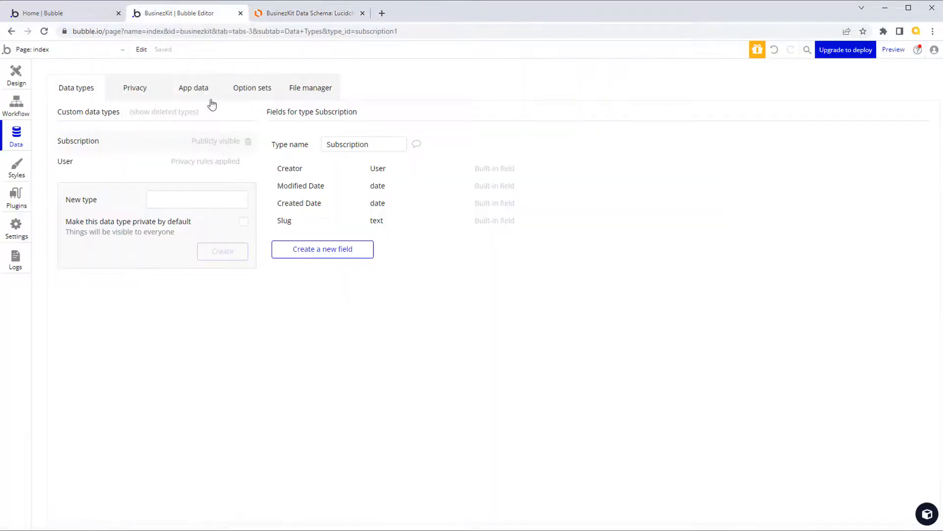
Step: Add a Name field of type text to the Subscription data type
{"action": "left_click", "coordinate": [344, 253]}
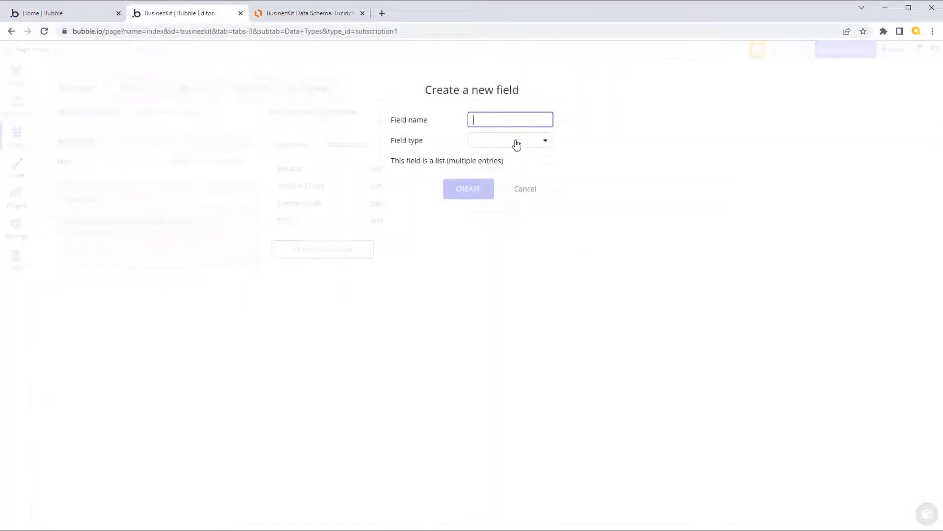
{"action": "type", "text": "Name"}
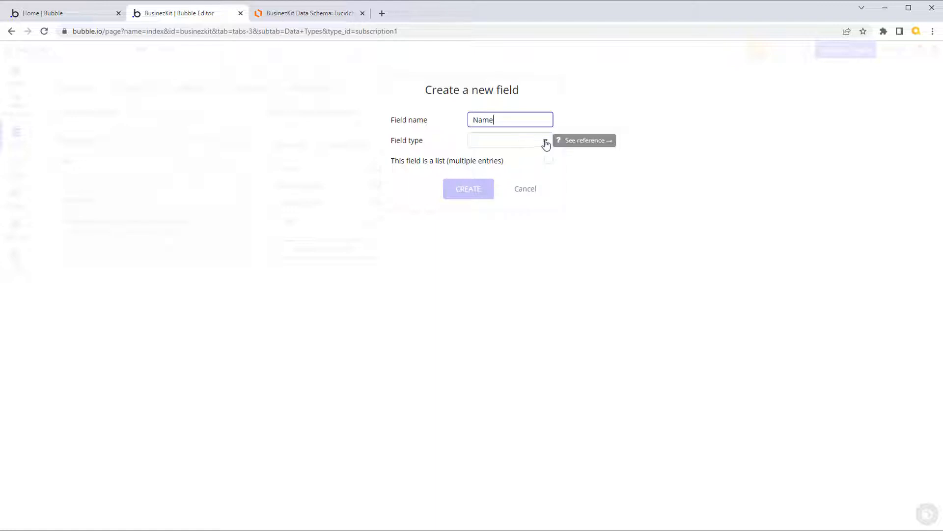
{"action": "left_click", "coordinate": [545, 143]}
{"action": "left_click", "coordinate": [487, 161]}
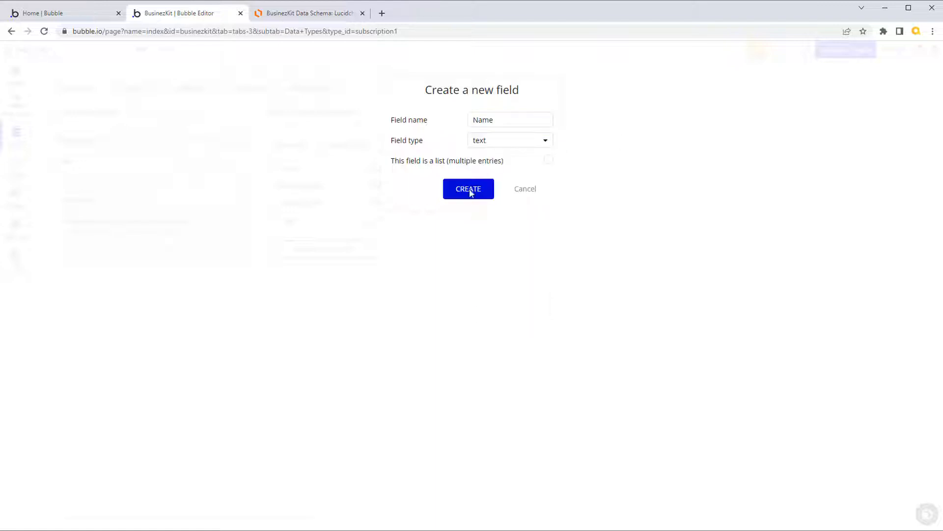
{"action": "left_click", "coordinate": [469, 191]}
Step: Add a Trial field of type yes / no to the Subscription data type
{"action": "left_click", "coordinate": [344, 268]}
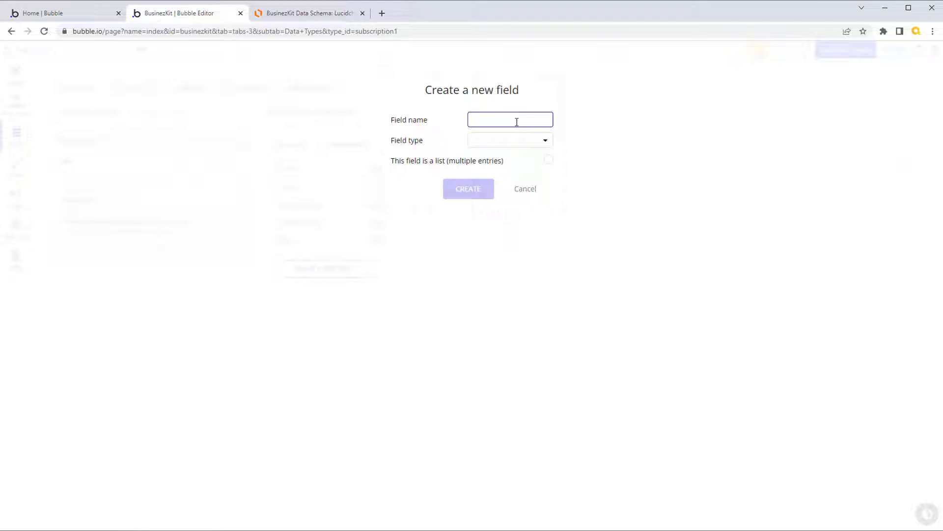
{"action": "type", "text": "Trial"}
{"action": "left_click", "coordinate": [544, 142]}
{"action": "left_click", "coordinate": [490, 249]}
{"action": "left_click", "coordinate": [469, 193]}
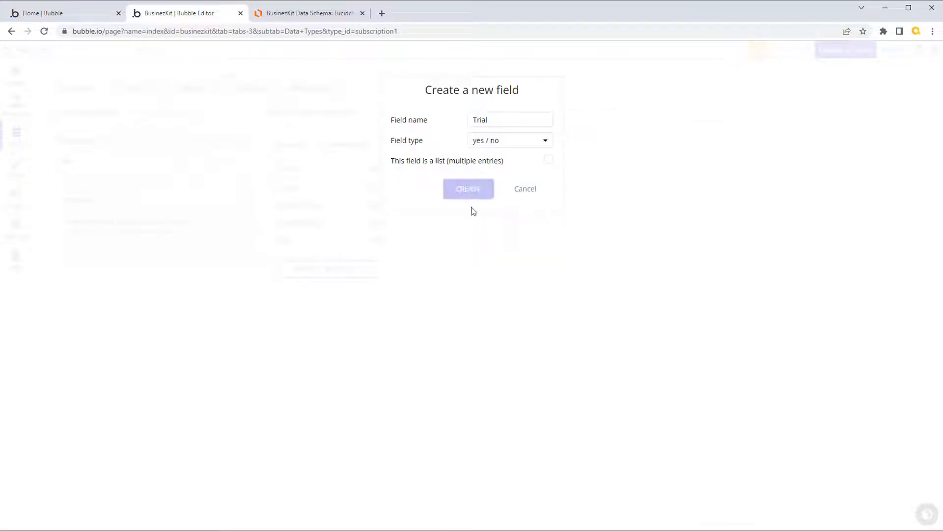
Step: Add an ExpiryDate field of type date to the Subscription data type
{"action": "left_click", "coordinate": [350, 293]}
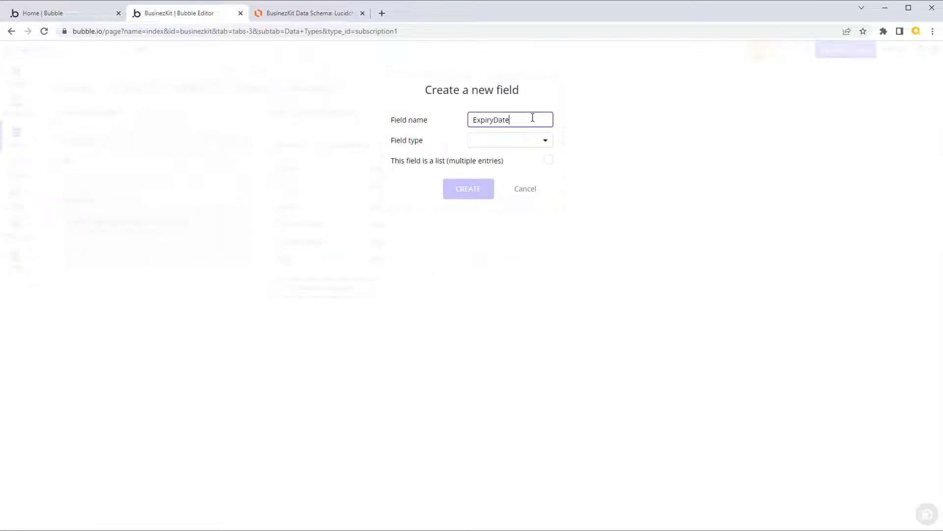
{"action": "left_click", "coordinate": [545, 140]}
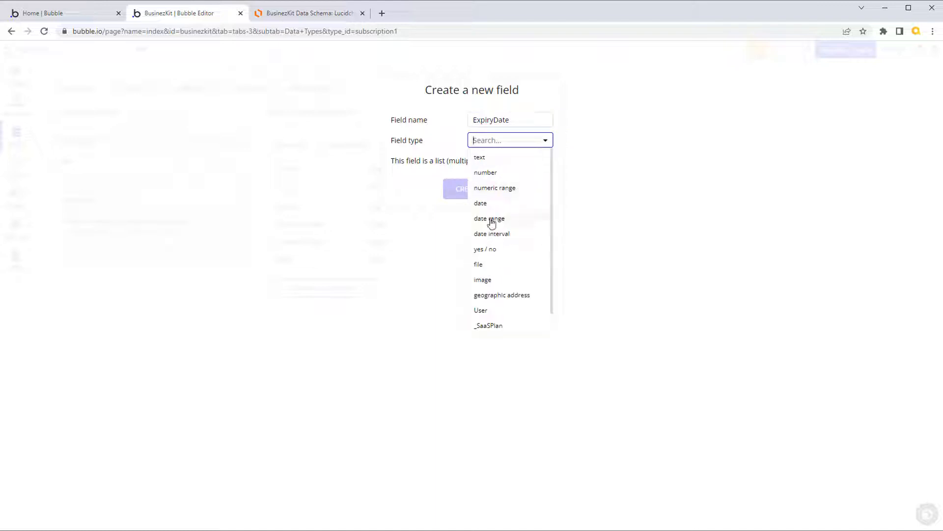
{"action": "left_click", "coordinate": [484, 203]}
{"action": "left_click", "coordinate": [463, 188]}
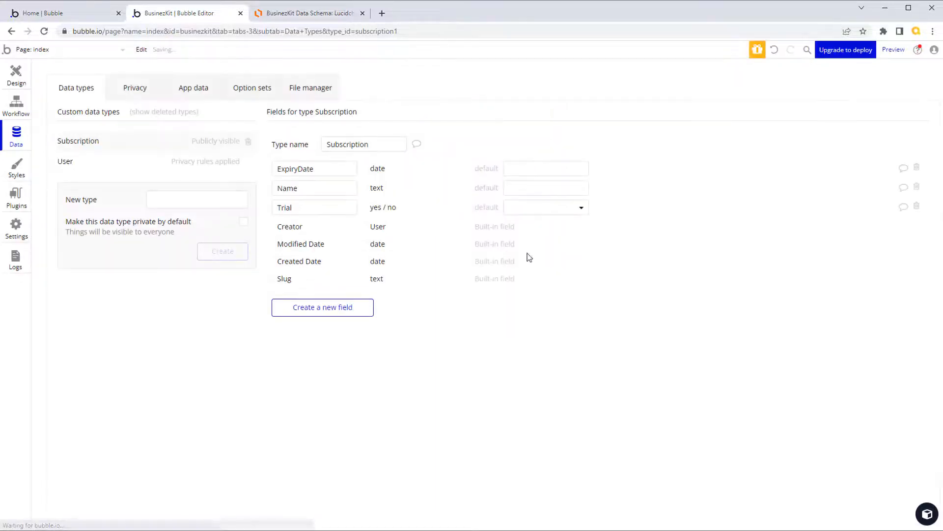
Step: Add an Admins field to the Subscription data type as a list of User entries
{"action": "left_click", "coordinate": [326, 307]}
{"action": "type", "text": "Ad"}
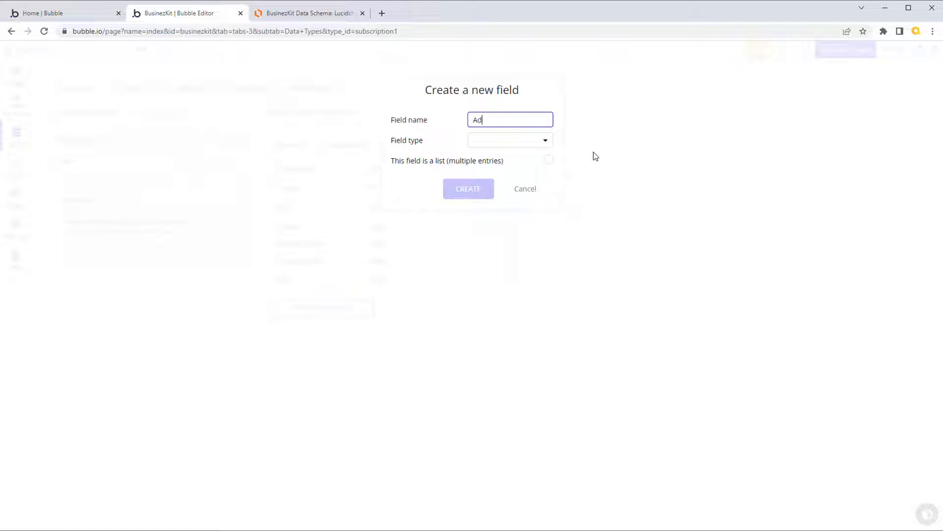
{"action": "type", "text": "mins"}
{"action": "left_click", "coordinate": [545, 141]}
{"action": "left_click", "coordinate": [509, 310]}
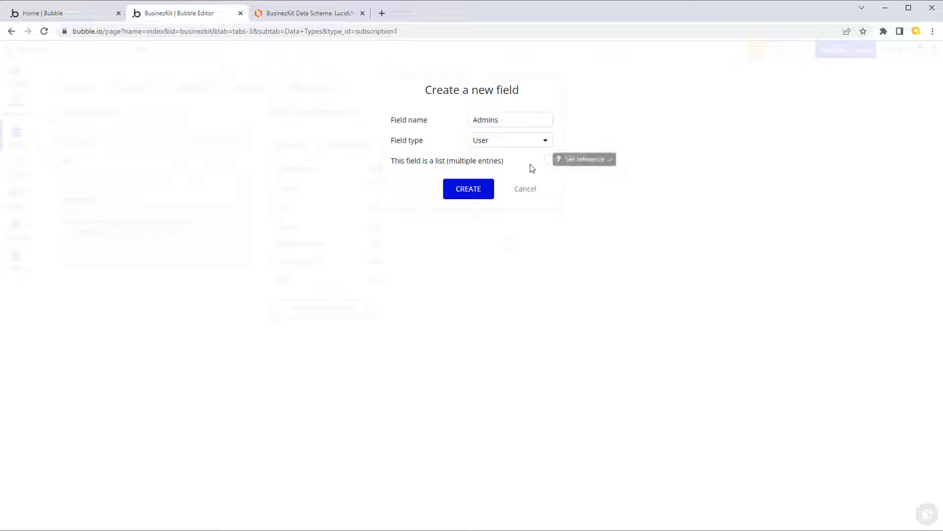
{"action": "left_click", "coordinate": [548, 164]}
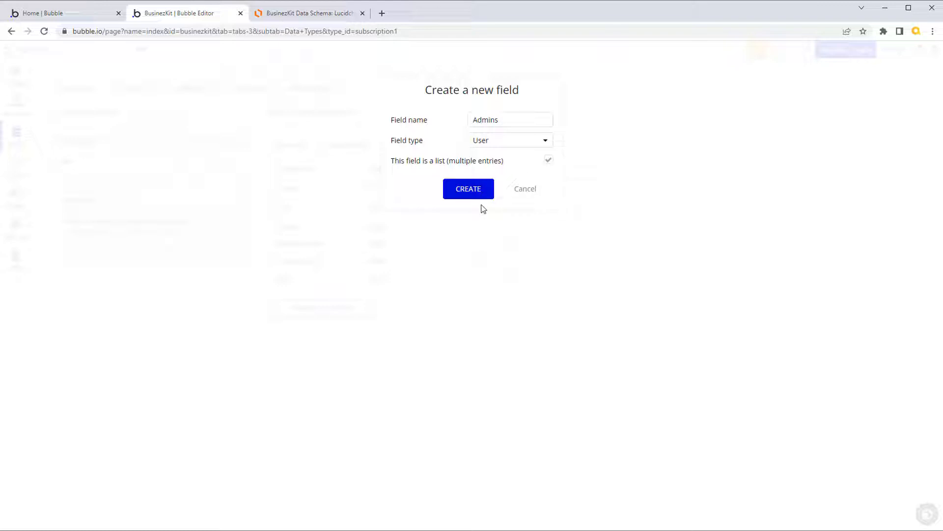
{"action": "left_click", "coordinate": [481, 191]}
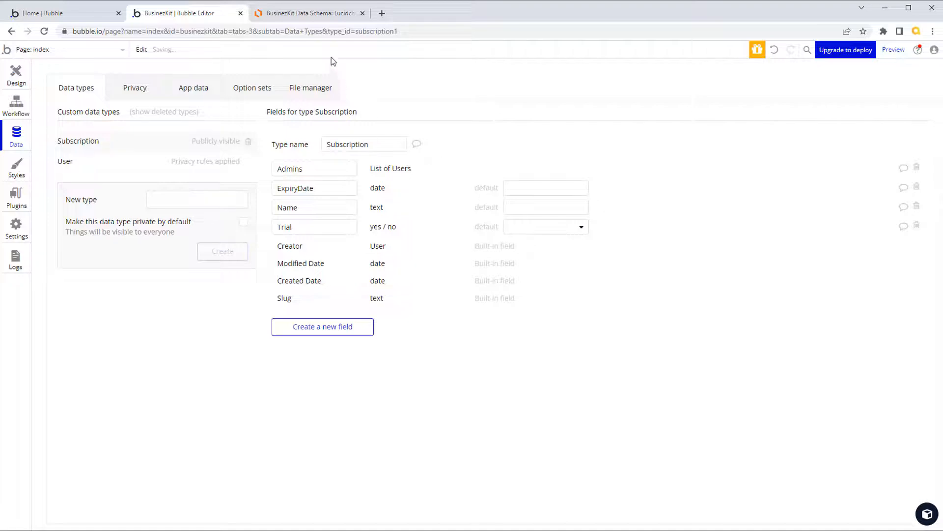
Step: Check the SaaS plan table in the Lucidchart schema and create an option set named _SaaSPlan in Bubble
{"action": "left_click", "coordinate": [312, 14]}
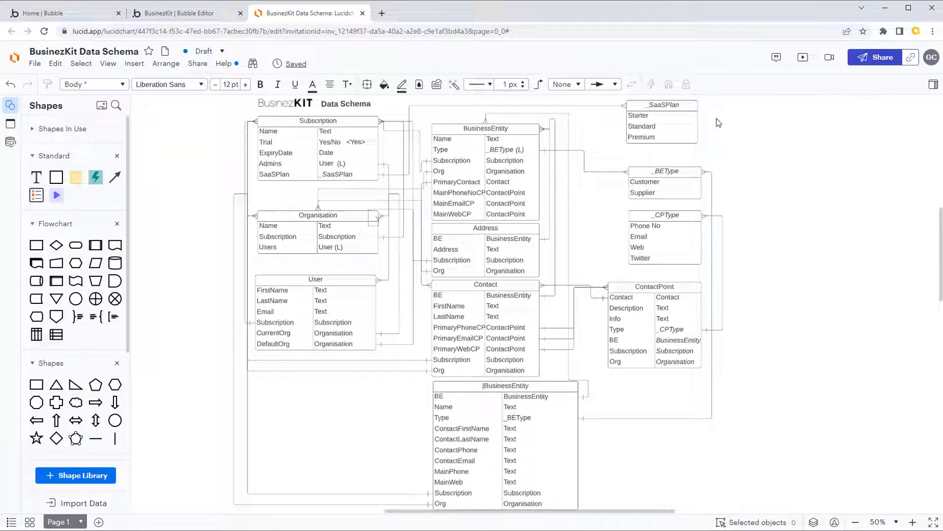
{"action": "left_click", "coordinate": [214, 16]}
{"action": "left_click", "coordinate": [269, 95]}
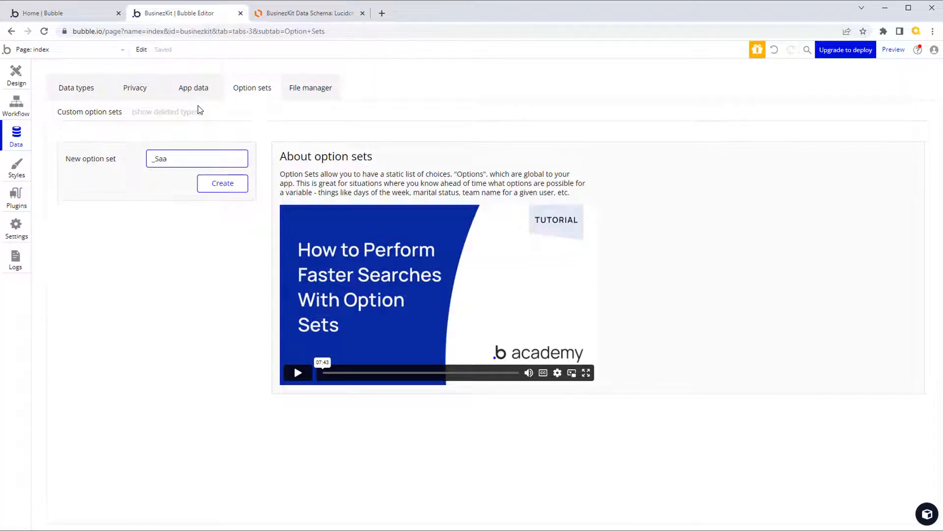
{"action": "type", "text": "_SaaSPlan"}
{"action": "left_click", "coordinate": [217, 182]}
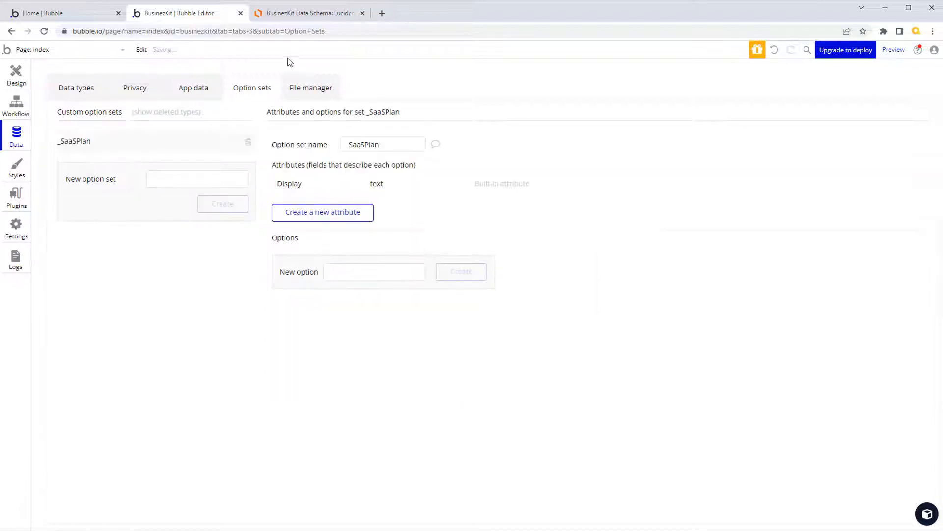
Step: Look up the plan options in the Lucidchart schema and add the option Starter to the _SaaSPlan set in Bubble
{"action": "left_click", "coordinate": [319, 15]}
{"action": "left_click", "coordinate": [646, 130]}
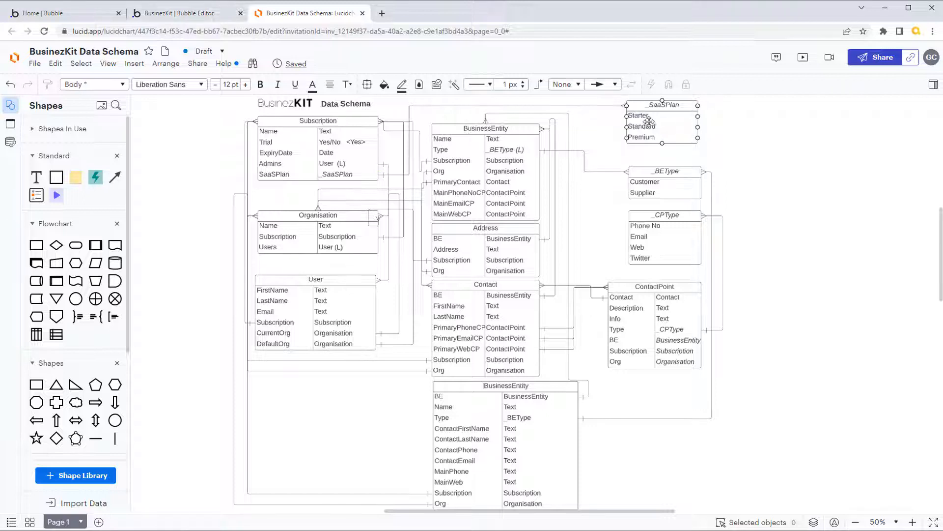
{"action": "left_click", "coordinate": [177, 13]}
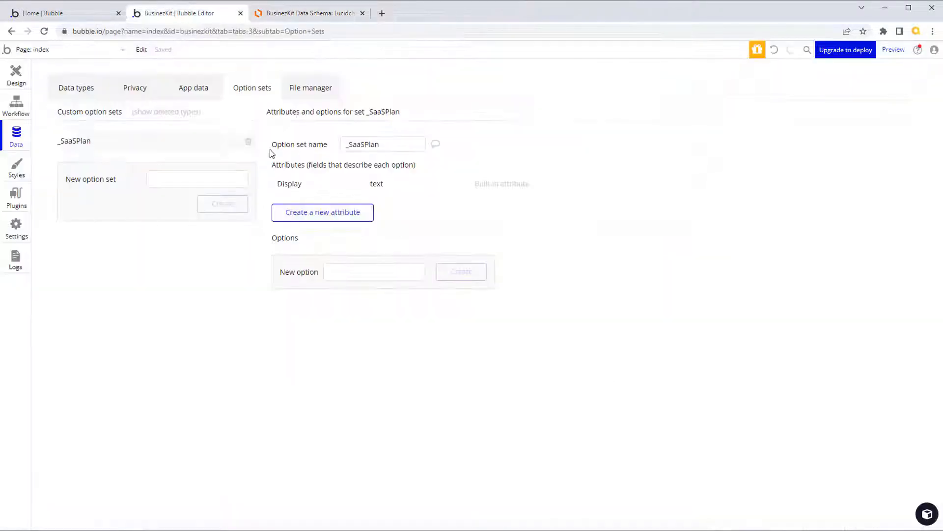
{"action": "left_click", "coordinate": [342, 272]}
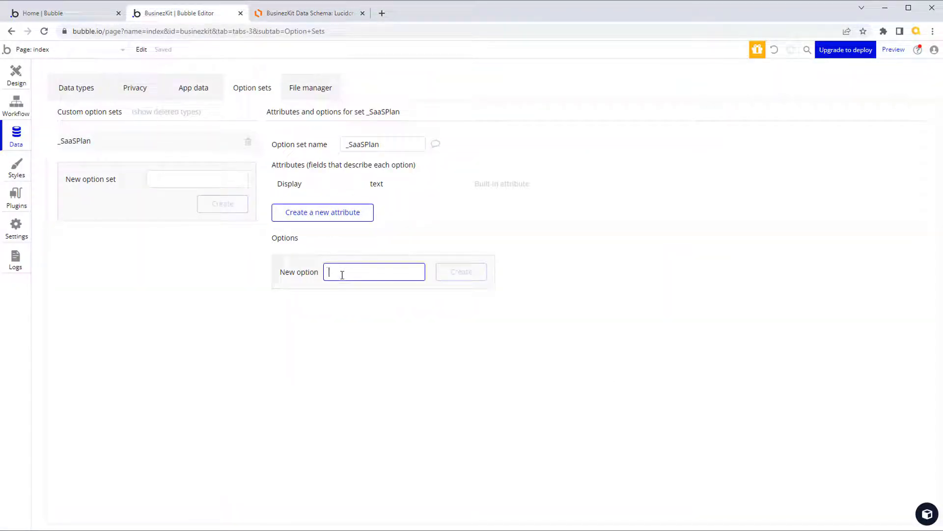
{"action": "type", "text": "Starter"}
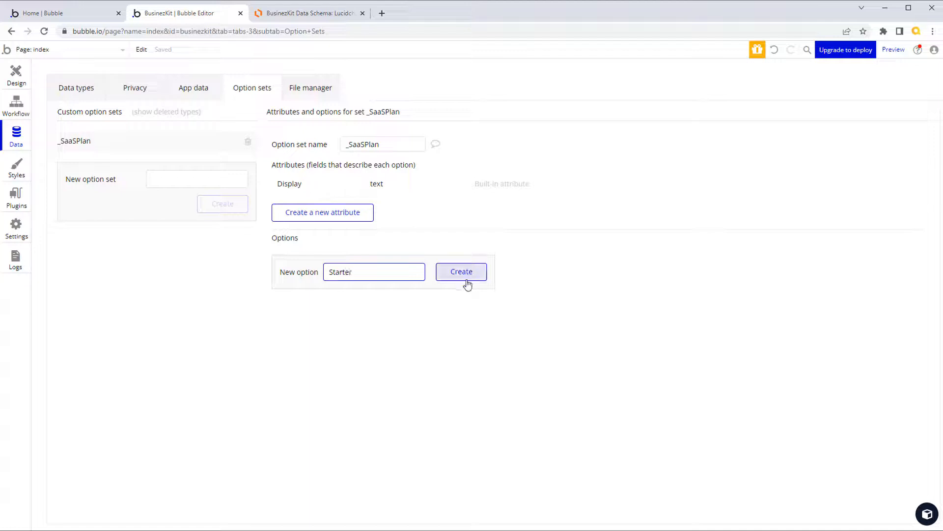
{"action": "left_click", "coordinate": [465, 276]}
Step: Add the options Standard and Premium to the _SaaSPlan option set
{"action": "left_click", "coordinate": [335, 302]}
{"action": "type", "text": "St"}
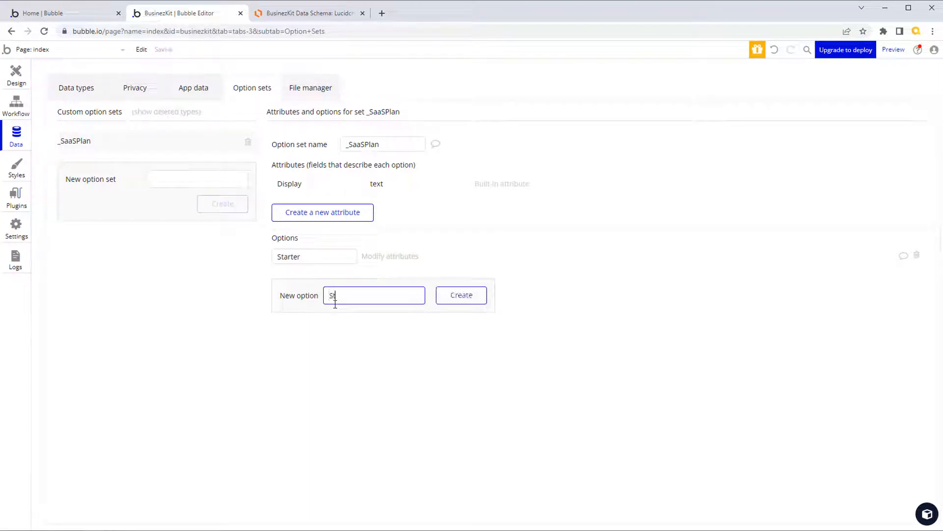
{"action": "type", "text": "andard"}
{"action": "left_click", "coordinate": [438, 298]}
{"action": "left_click", "coordinate": [360, 315]}
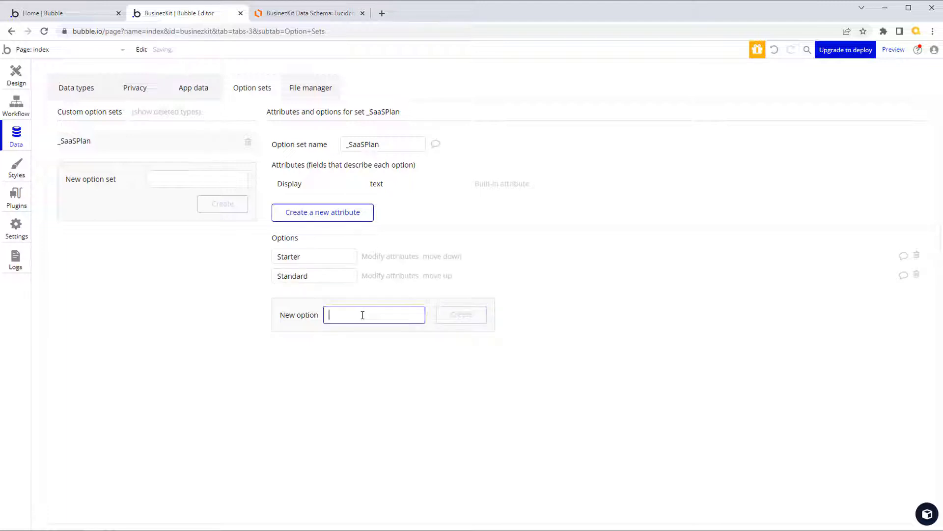
{"action": "type", "text": "Premium"}
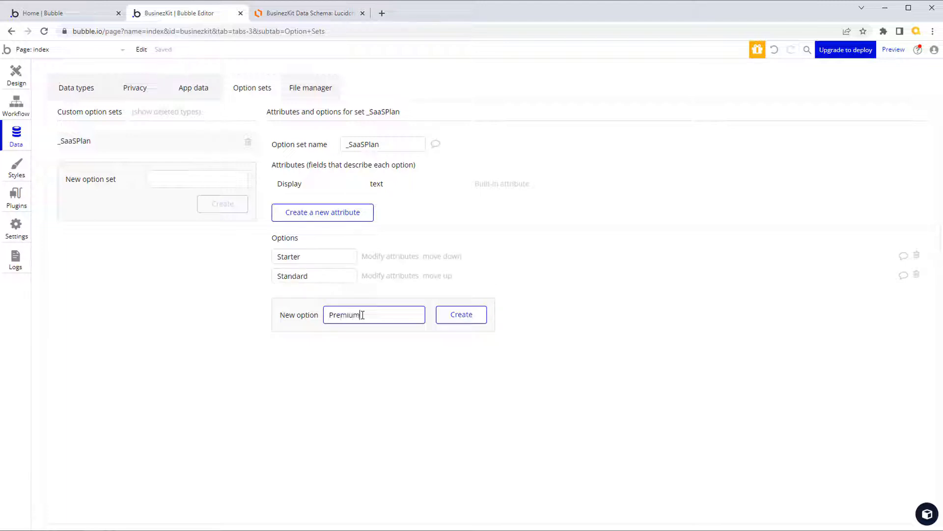
{"action": "left_click", "coordinate": [464, 318]}
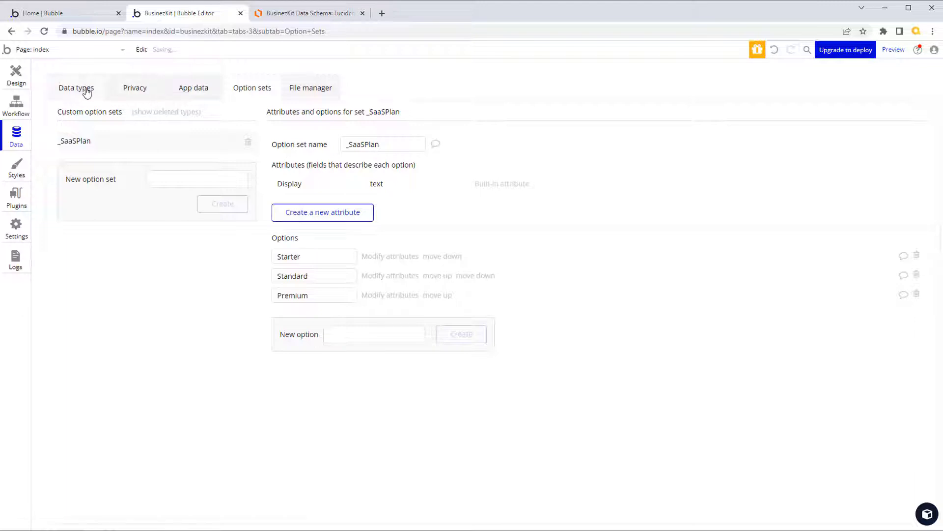
Step: Add a SaaSPlan field of type _SaaSPlan to the Subscription data type
{"action": "left_click", "coordinate": [87, 92]}
{"action": "left_click", "coordinate": [353, 326]}
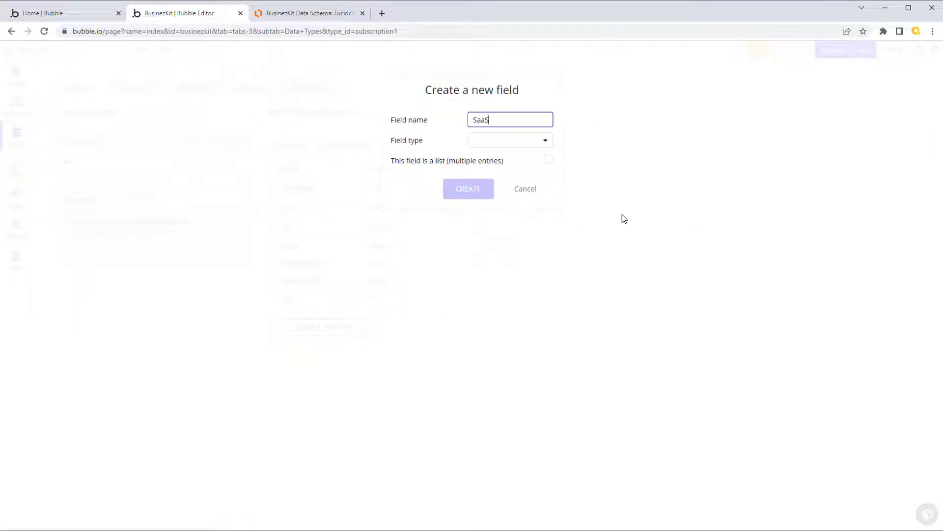
{"action": "left_click", "coordinate": [545, 141]}
{"action": "left_click", "coordinate": [496, 326]}
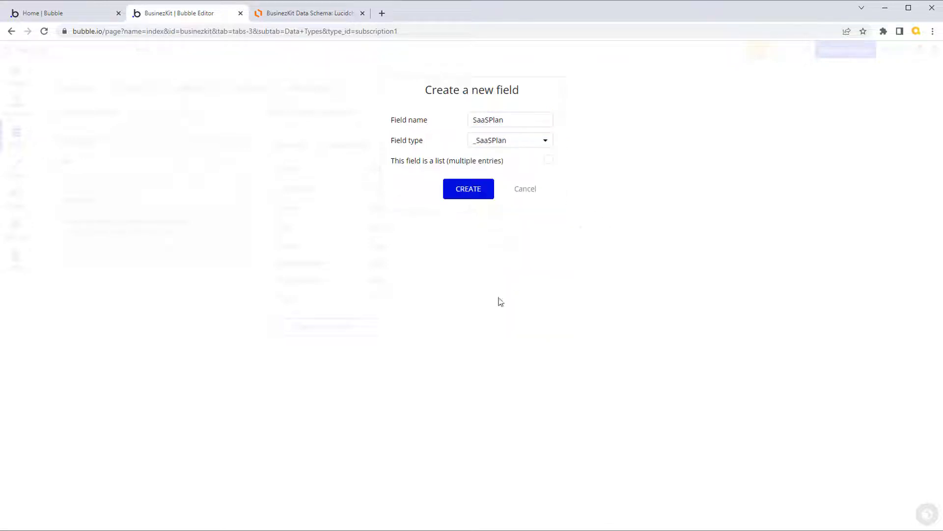
{"action": "left_click", "coordinate": [481, 191]}
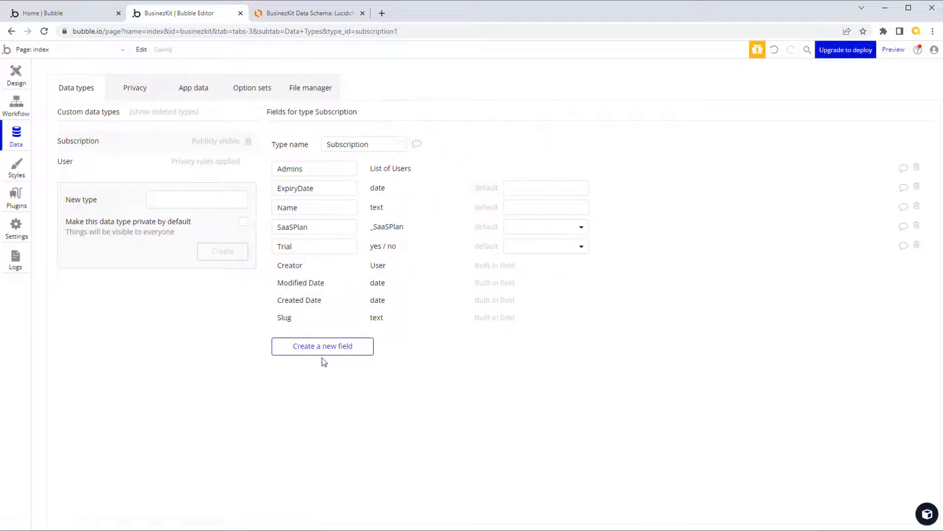
Step: Check the next table in the Lucidchart schema and create the Organisation data type in Bubble
{"action": "left_click", "coordinate": [297, 17]}
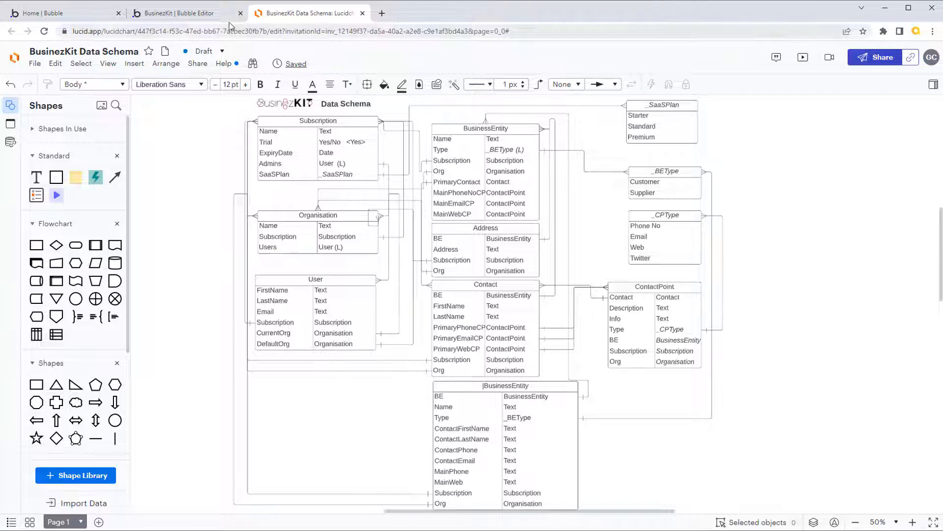
{"action": "left_click", "coordinate": [199, 14]}
{"action": "left_click", "coordinate": [178, 205]}
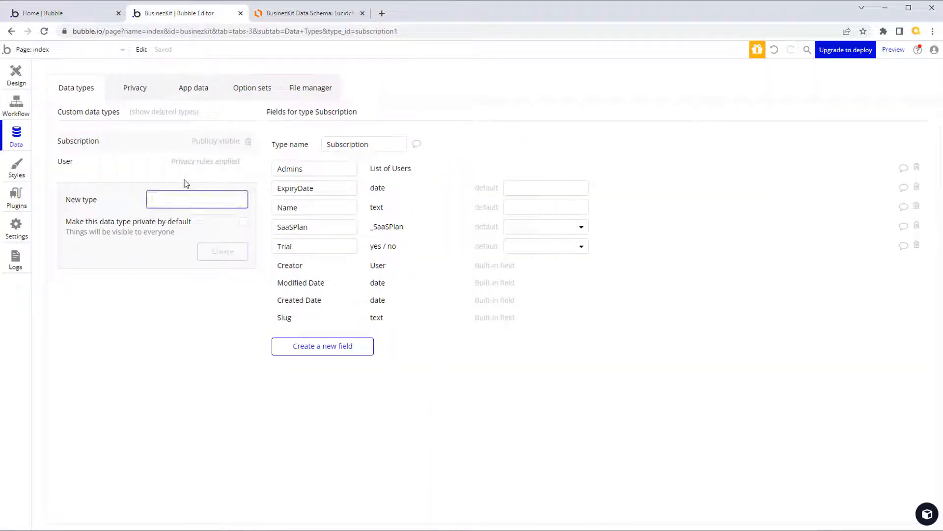
{"action": "type", "text": "Organisation"}
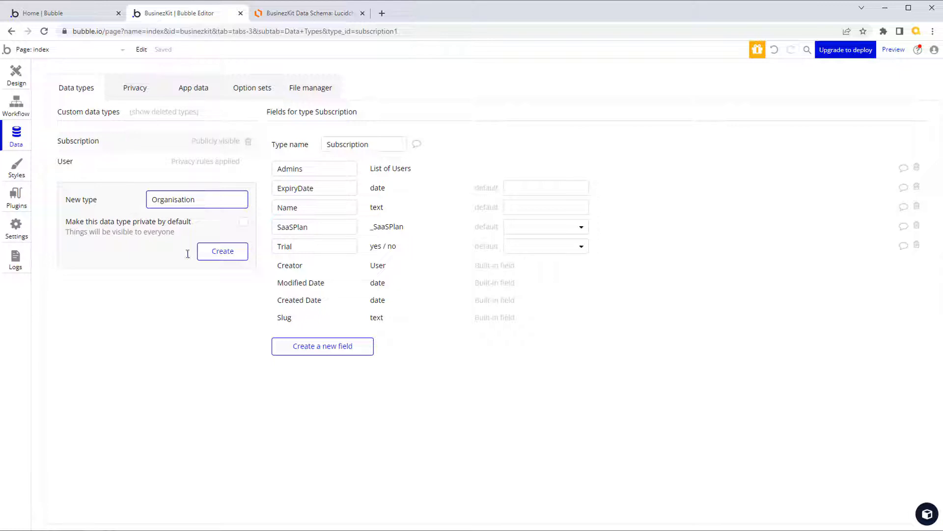
{"action": "left_click", "coordinate": [219, 250]}
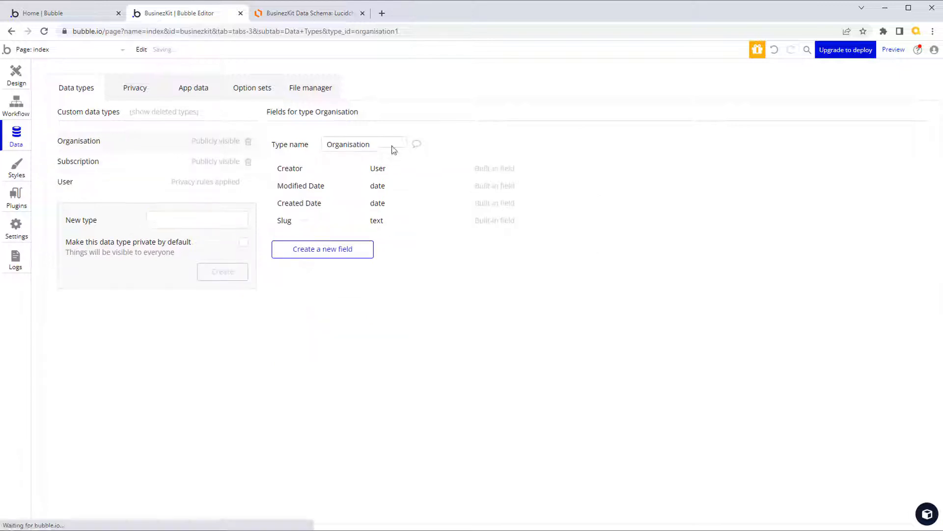
Step: Add a Name field of type text to the Organisation data type
{"action": "left_click", "coordinate": [341, 249]}
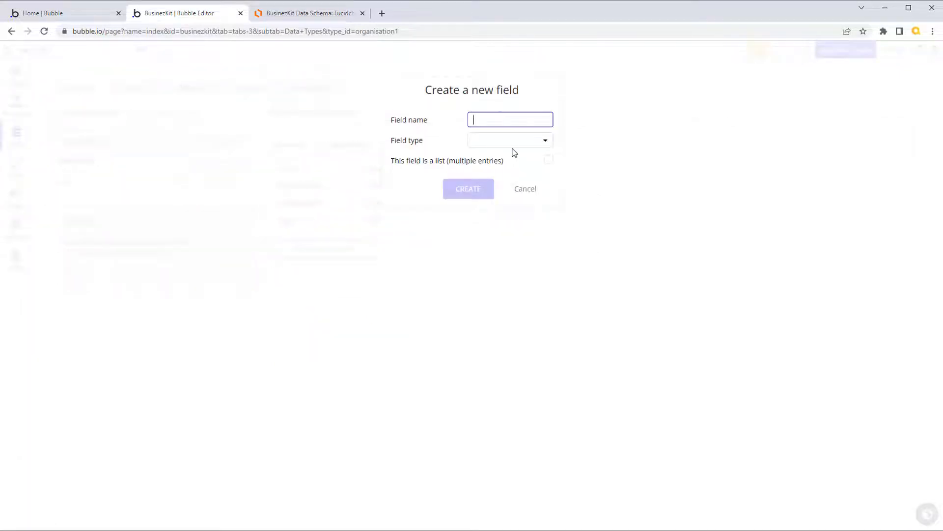
{"action": "type", "text": "Name"}
{"action": "left_click", "coordinate": [545, 141]}
{"action": "left_click", "coordinate": [501, 156]}
{"action": "left_click", "coordinate": [469, 192]}
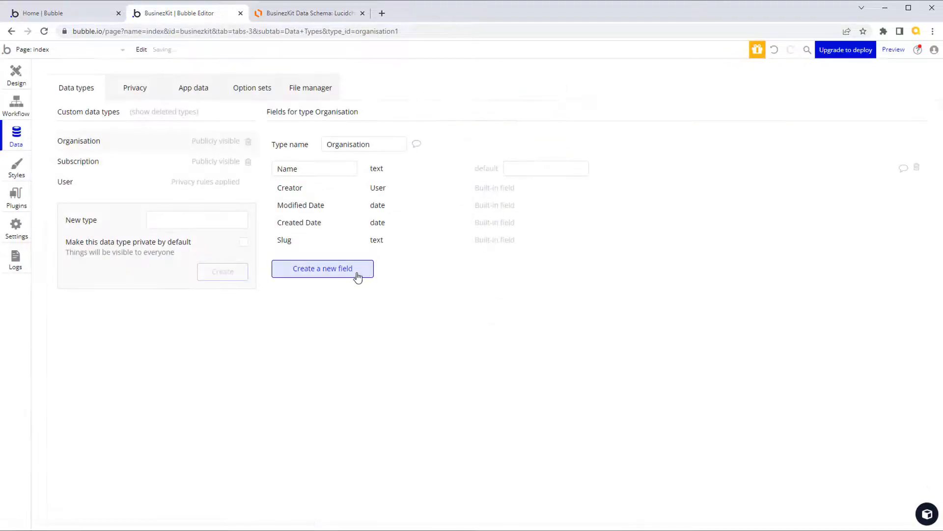
Step: Add a Subscription field of type Subscription to the Organisation data type
{"action": "left_click", "coordinate": [353, 270]}
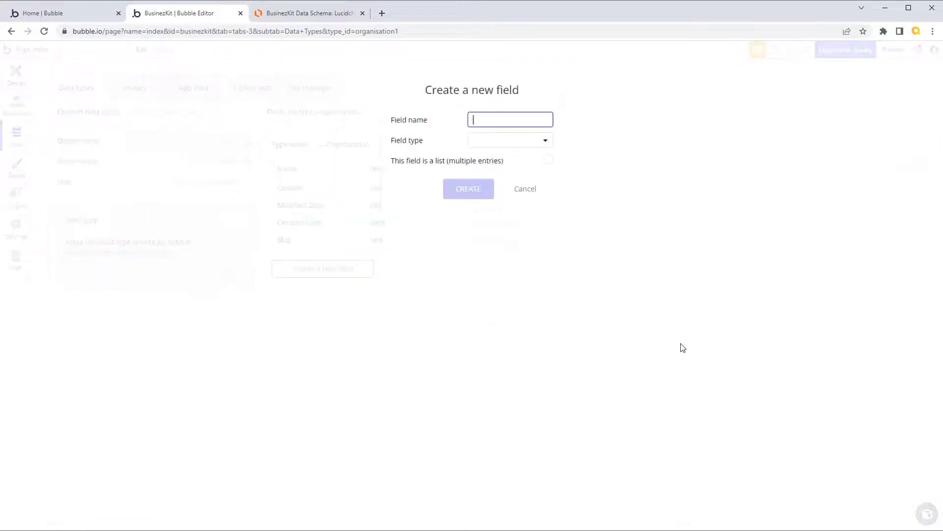
{"action": "type", "text": "Subscription"}
{"action": "left_click", "coordinate": [547, 142]}
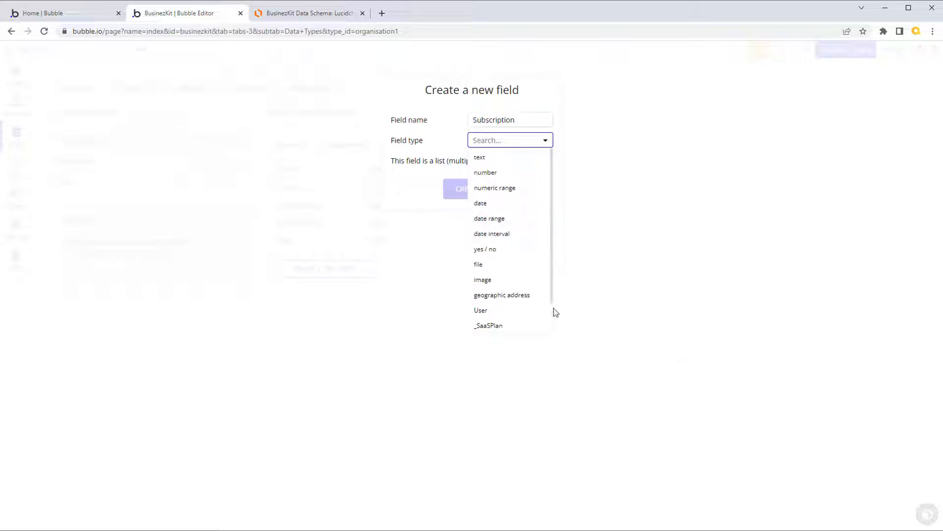
{"action": "scroll", "coordinate": [540, 310], "scroll_direction": "down", "scroll_amount": 2}
{"action": "left_click", "coordinate": [514, 323]}
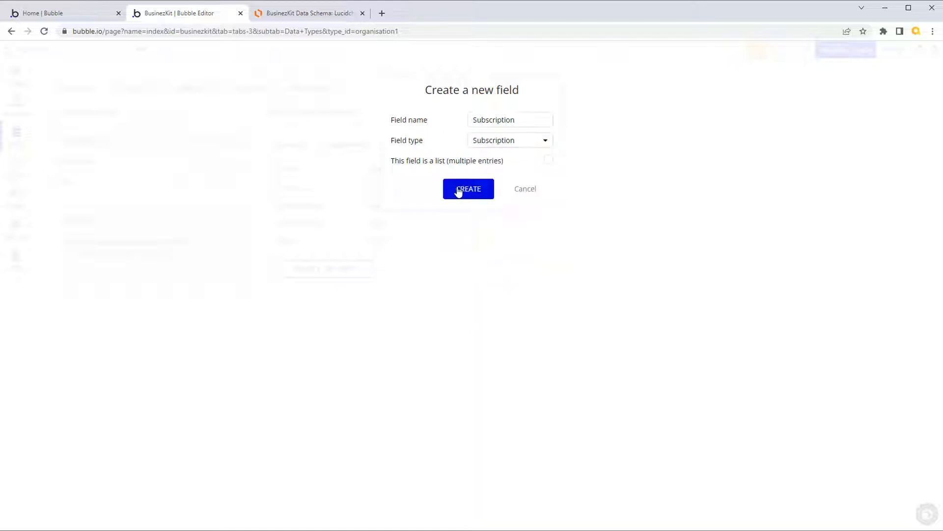
{"action": "left_click", "coordinate": [456, 190]}
Step: Add a Users field of type Subscription to the Organisation data type
{"action": "left_click", "coordinate": [342, 288]}
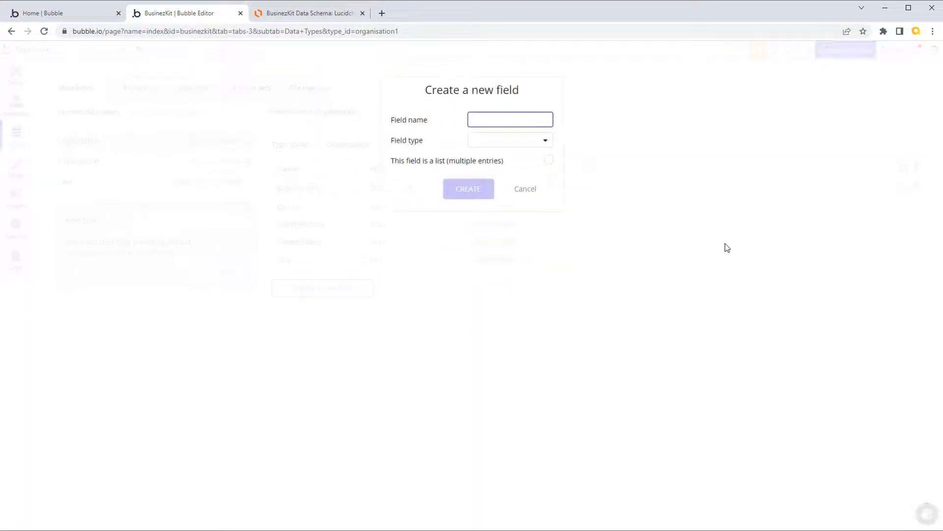
{"action": "type", "text": "Users"}
{"action": "key", "text": "Tab"}
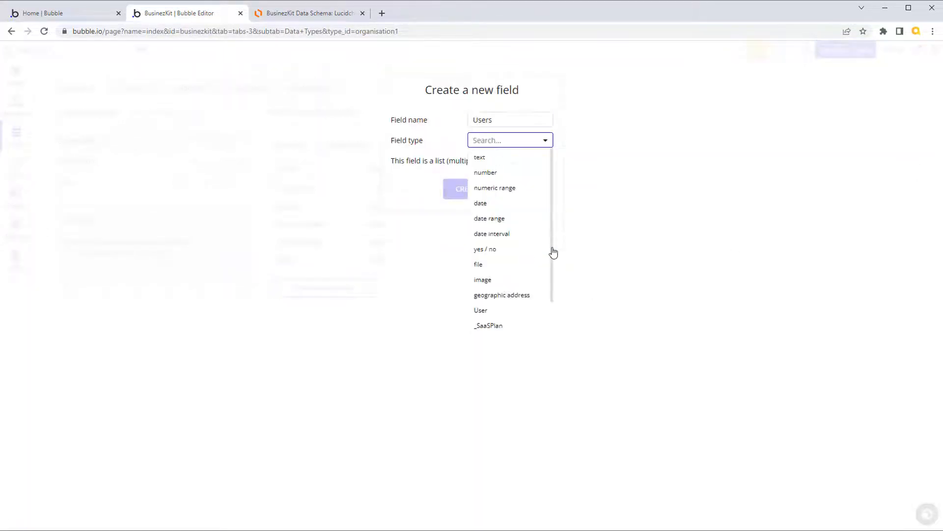
{"action": "scroll", "coordinate": [553, 251], "scroll_direction": "down", "scroll_amount": 2}
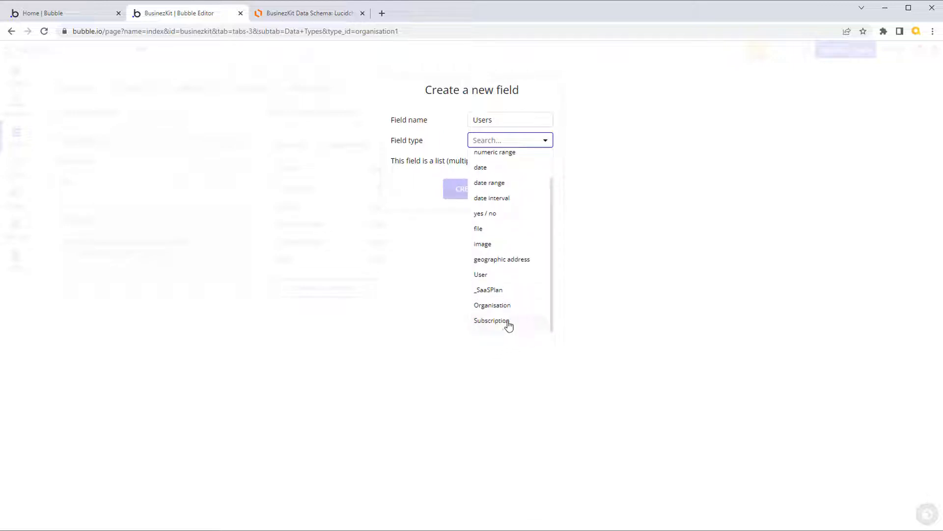
{"action": "left_click", "coordinate": [491, 321]}
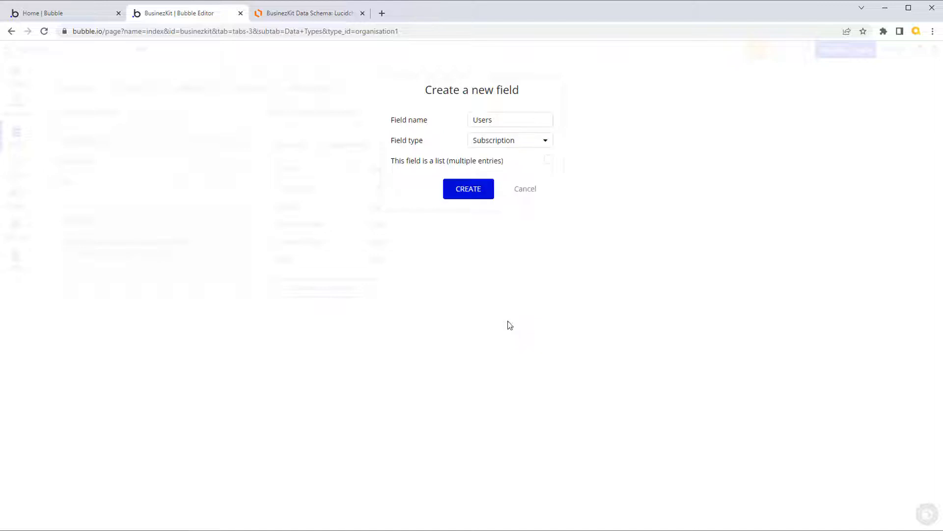
{"action": "left_click", "coordinate": [479, 191]}
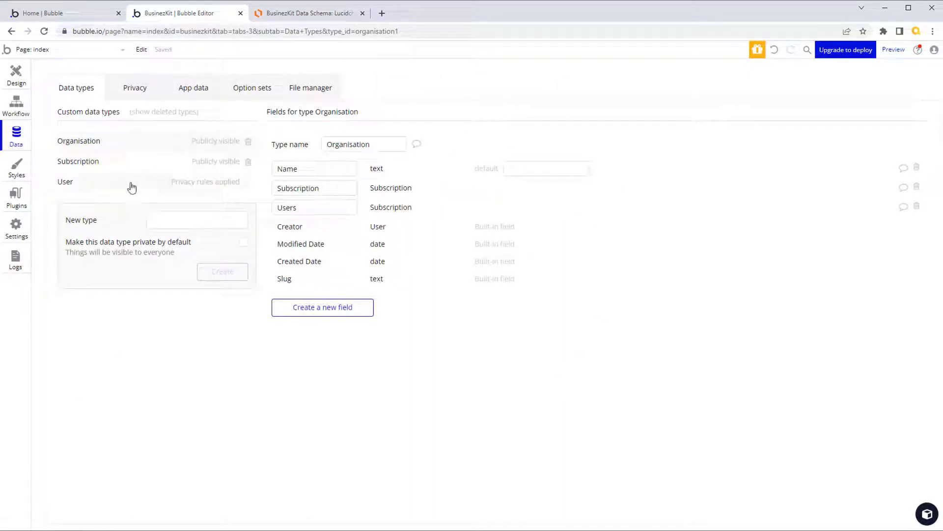
Step: Check the User table in the Lucidchart schema and add a Subscription field of type Subscription to the User data type in Bubble
{"action": "left_click", "coordinate": [78, 183]}
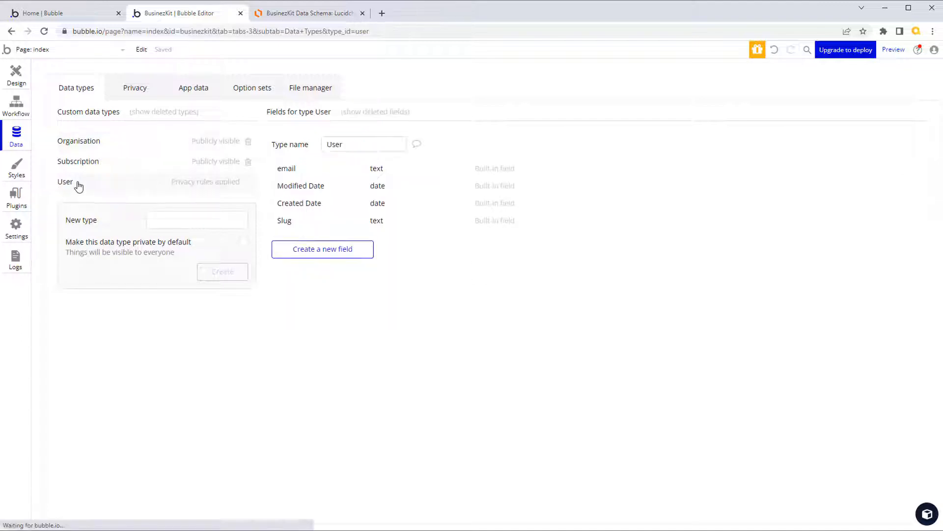
{"action": "left_click", "coordinate": [329, 16]}
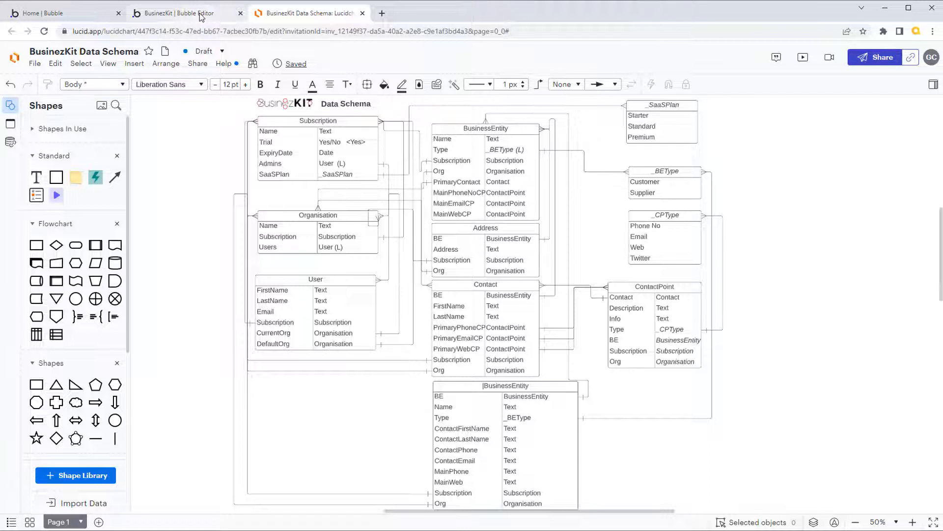
{"action": "mouse_move", "coordinate": [201, 17]}
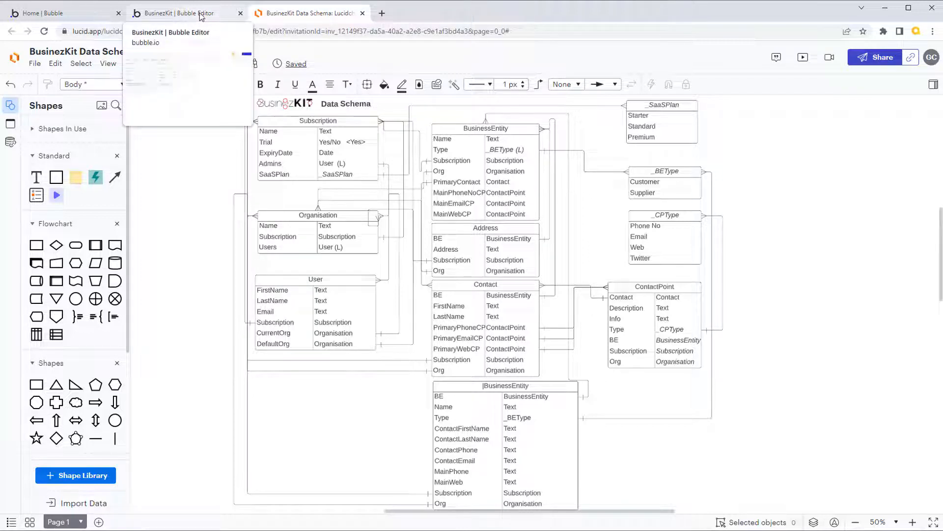
{"action": "left_click", "coordinate": [201, 17]}
{"action": "left_click", "coordinate": [210, 217]}
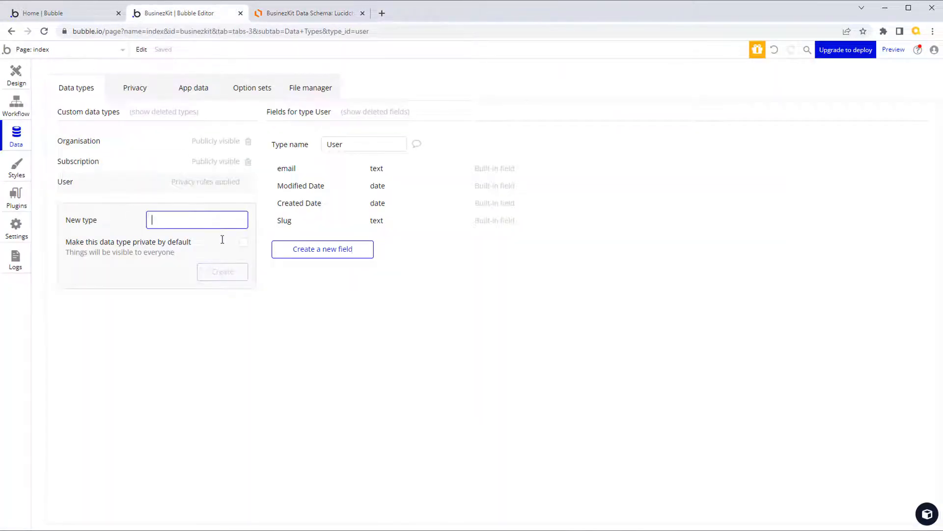
{"action": "left_click", "coordinate": [362, 250]}
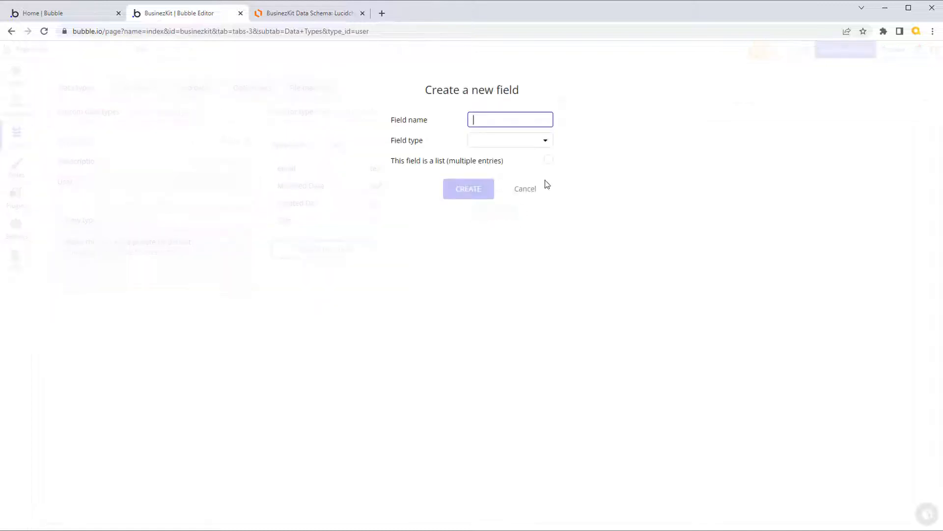
{"action": "type", "text": "Subscription"}
{"action": "left_click", "coordinate": [546, 140]}
{"action": "scroll", "coordinate": [521, 307], "scroll_direction": "down", "scroll_amount": 1}
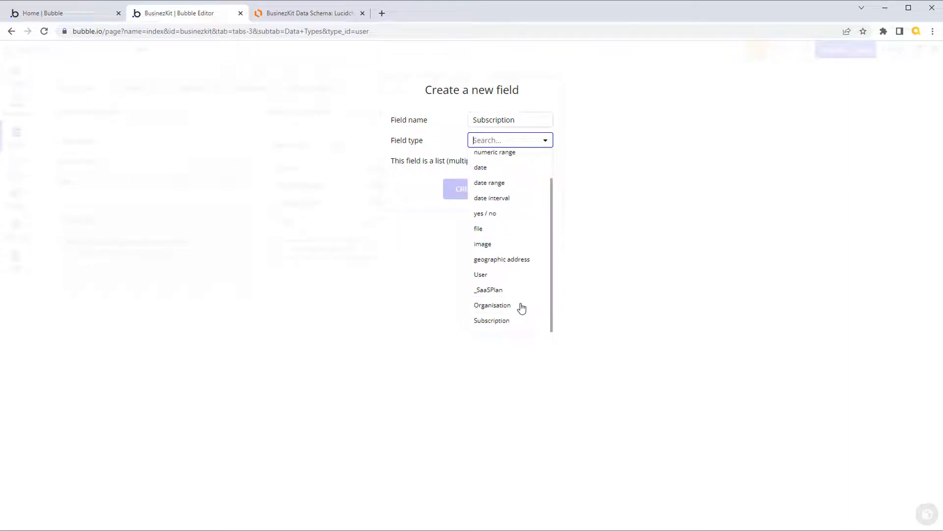
{"action": "left_click", "coordinate": [499, 320]}
{"action": "left_click", "coordinate": [479, 188]}
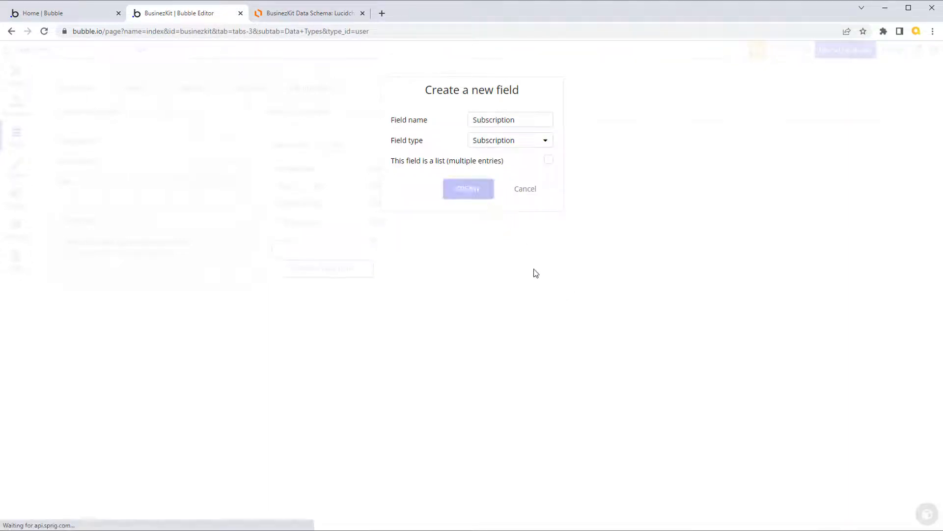
Step: Add FirstName and LastName fields, both of type text, to the User data type
{"action": "left_click", "coordinate": [333, 273]}
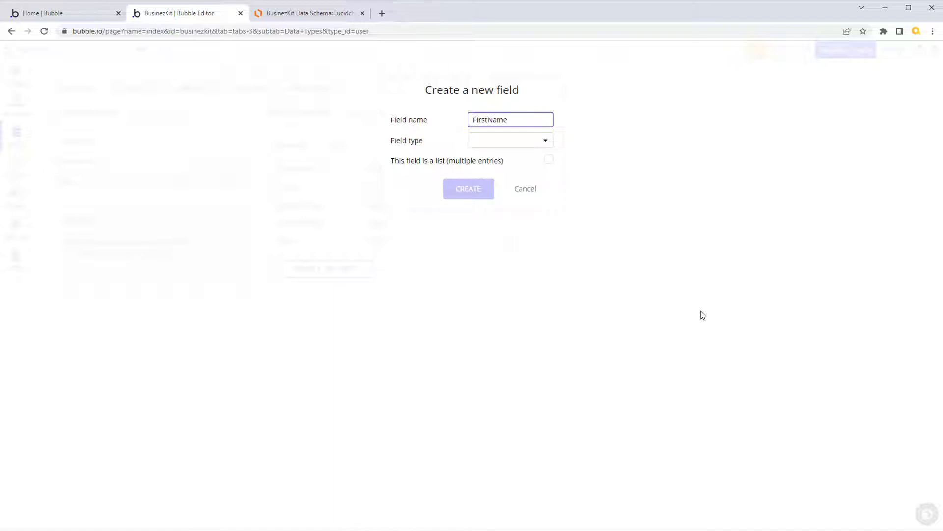
{"action": "left_click", "coordinate": [544, 140]}
{"action": "left_click", "coordinate": [499, 156]}
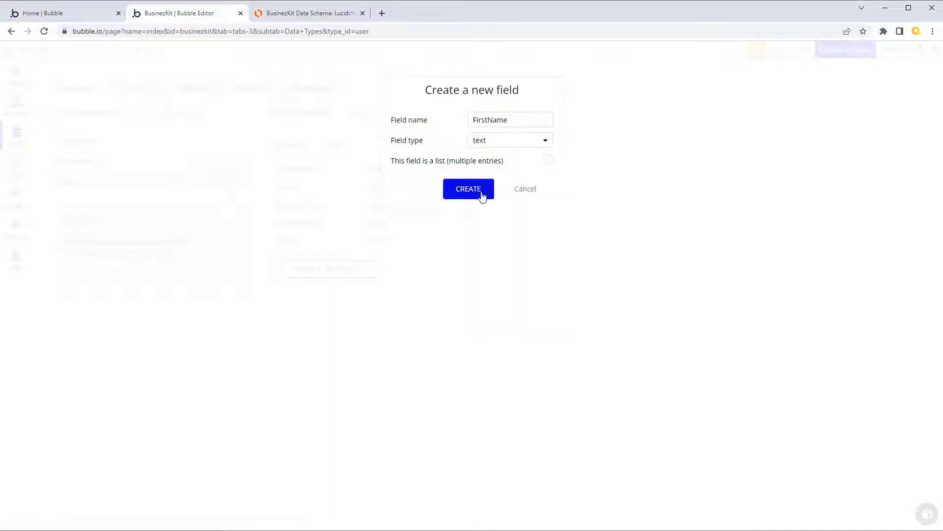
{"action": "left_click", "coordinate": [479, 190]}
{"action": "left_click", "coordinate": [340, 283]}
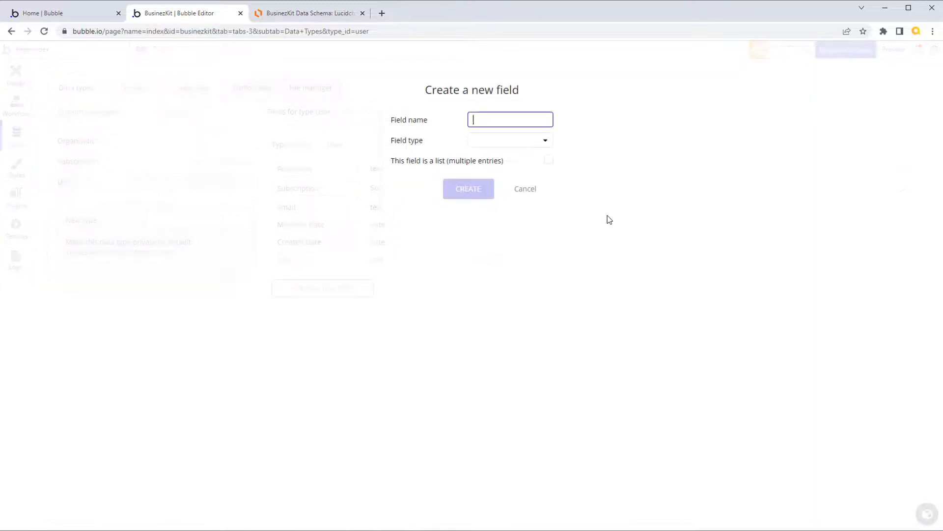
{"action": "type", "text": "LastName"}
{"action": "left_click", "coordinate": [544, 141]}
{"action": "left_click", "coordinate": [505, 160]}
{"action": "left_click", "coordinate": [466, 189]}
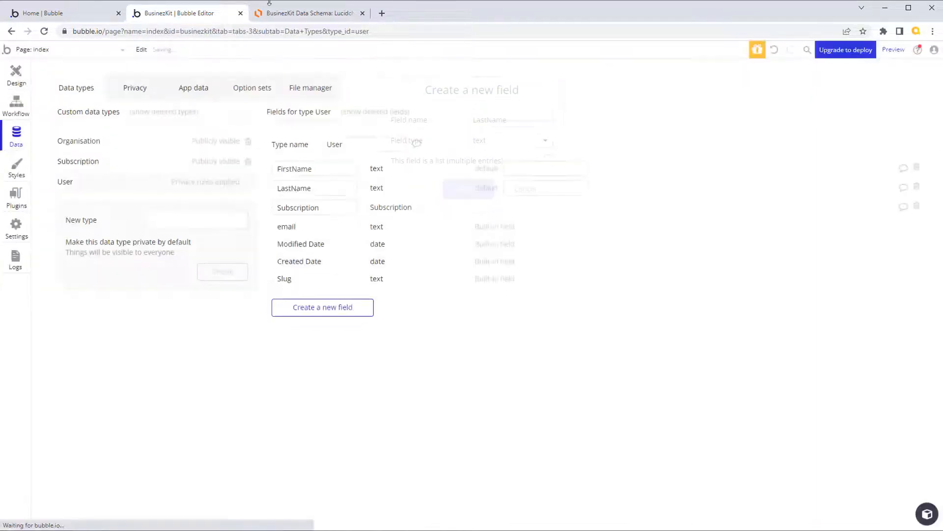
Step: Check the remaining User fields in the Lucidchart schema and add a CurrentOrg field of type Organisation to Bubble's User data type
{"action": "left_click", "coordinate": [275, 13]}
{"action": "left_click", "coordinate": [258, 334]}
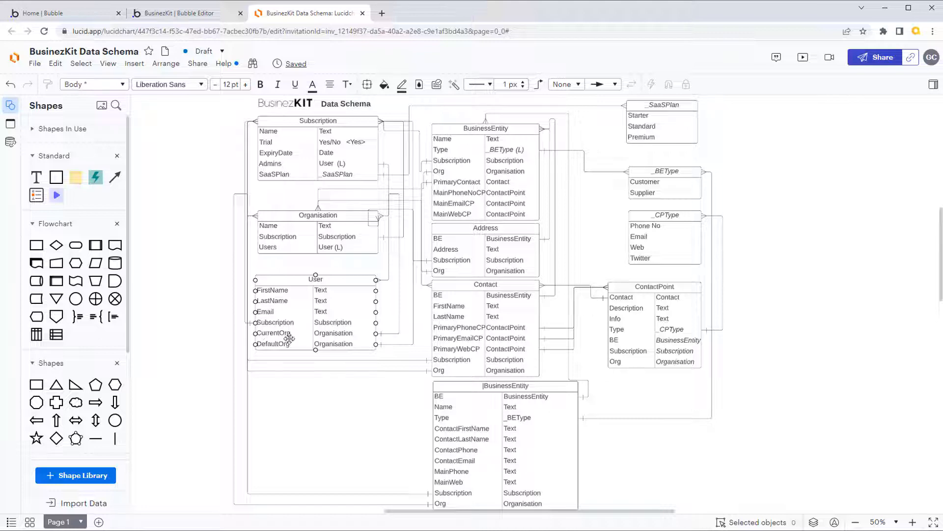
{"action": "left_click", "coordinate": [209, 9]}
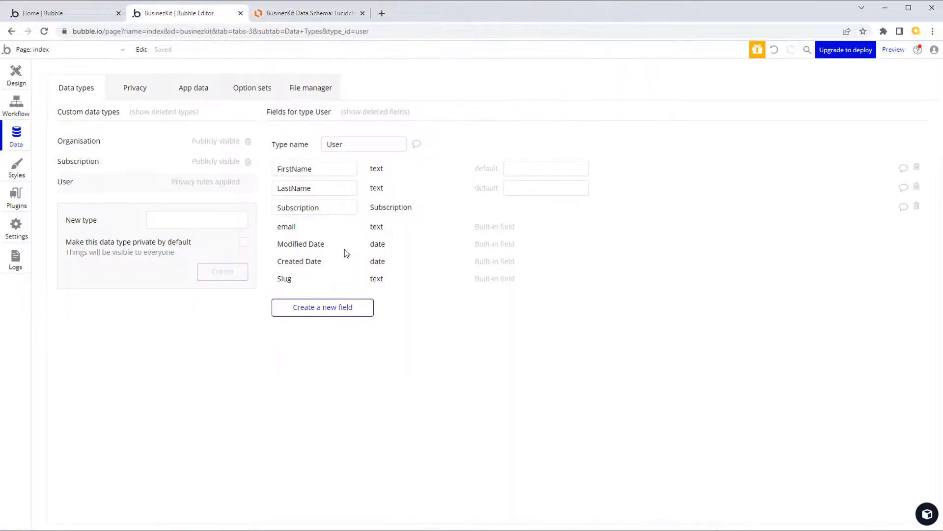
{"action": "left_click", "coordinate": [351, 306]}
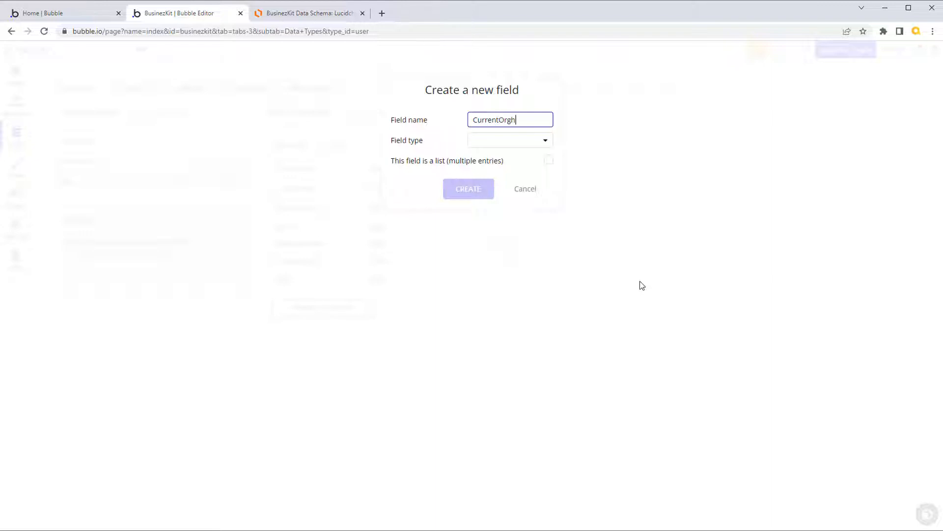
{"action": "left_click", "coordinate": [543, 144]}
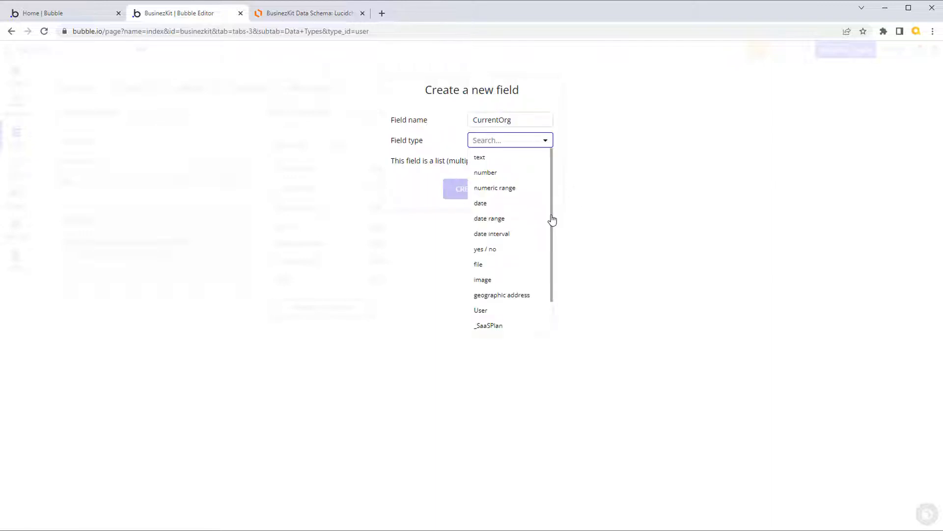
{"action": "left_click_drag", "start_coordinate": [552, 220], "coordinate": [556, 259]}
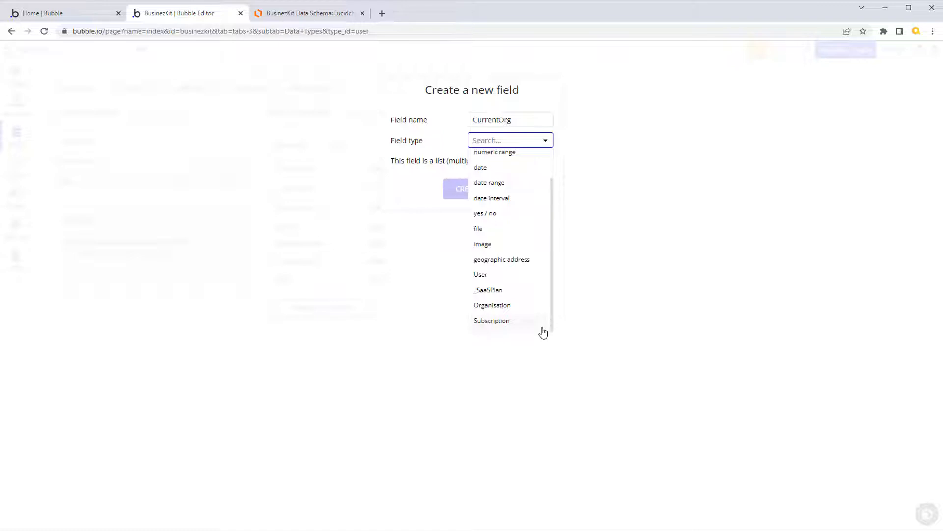
{"action": "left_click", "coordinate": [519, 306]}
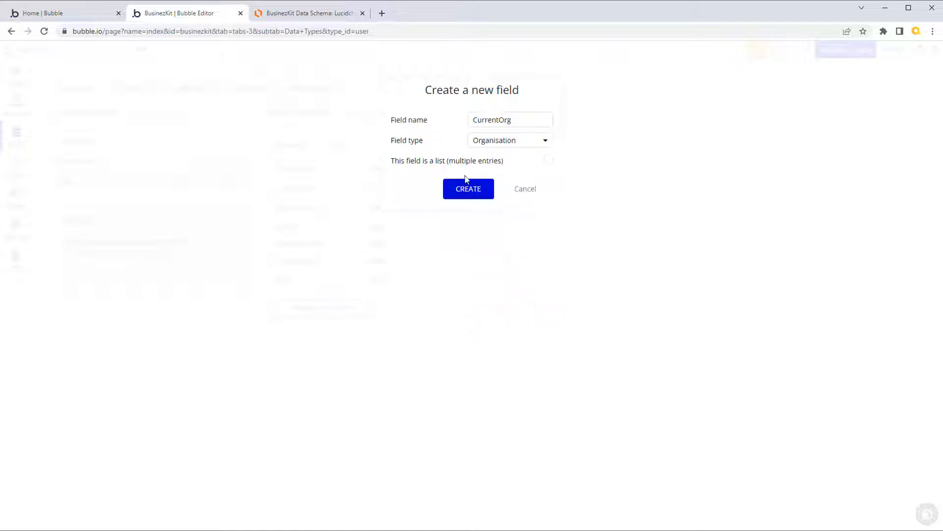
{"action": "left_click", "coordinate": [473, 194]}
Step: Add a DefaultOrg field of type Organisation to the User data type
{"action": "left_click", "coordinate": [362, 329]}
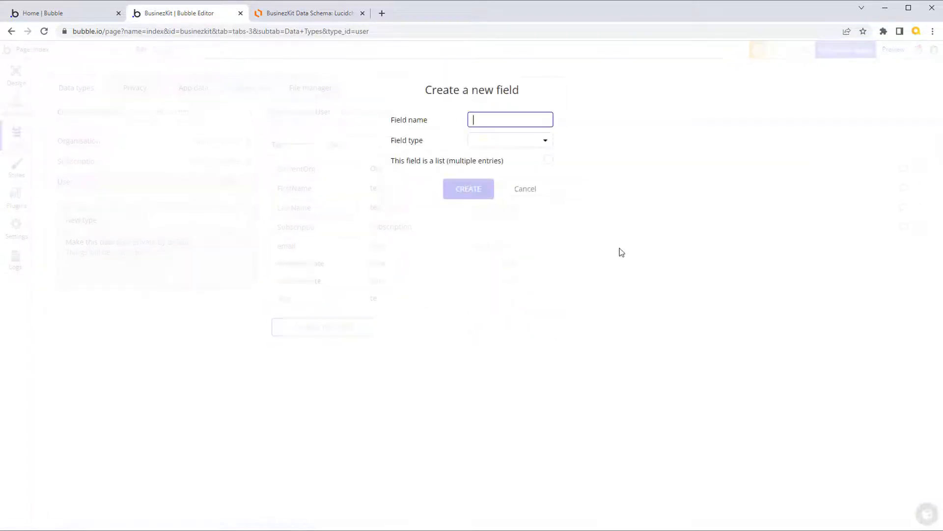
{"action": "type", "text": "DefaultOrg"}
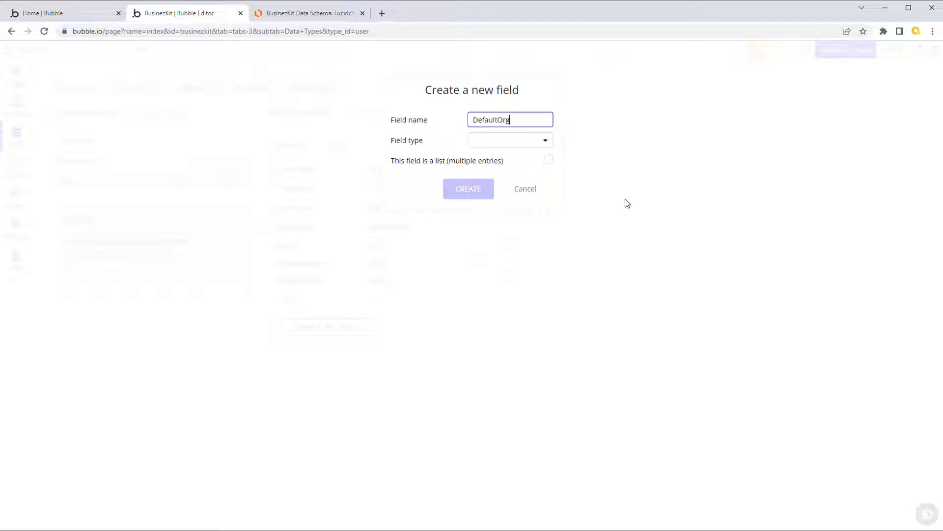
{"action": "left_click", "coordinate": [546, 142]}
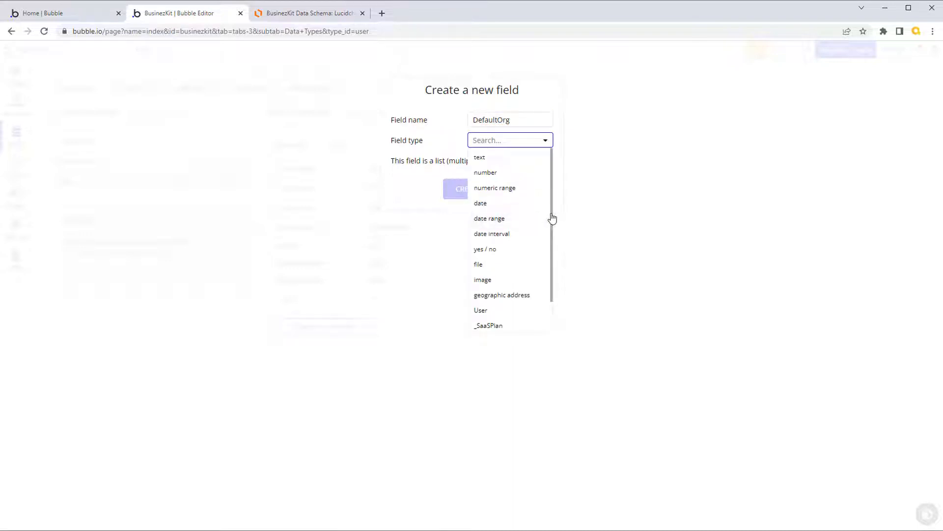
{"action": "left_click_drag", "start_coordinate": [549, 214], "coordinate": [552, 269]}
{"action": "left_click", "coordinate": [512, 306]}
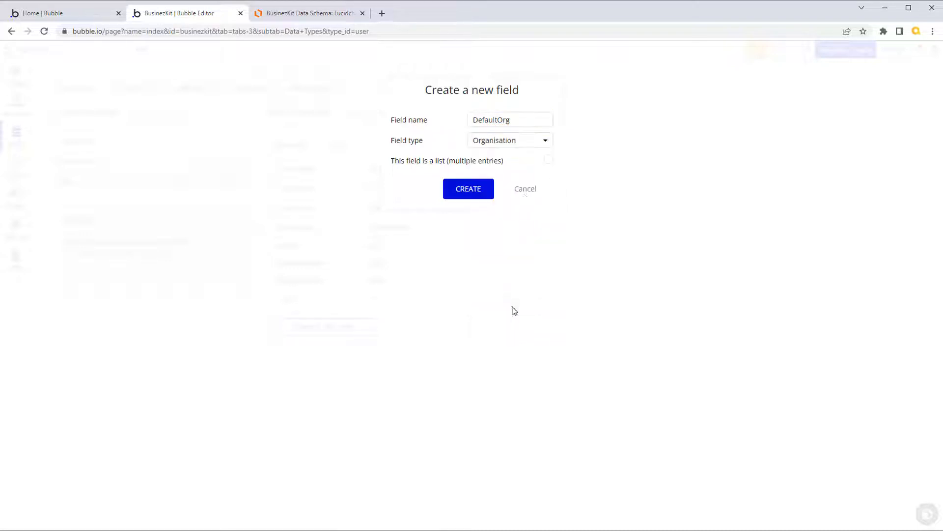
{"action": "left_click", "coordinate": [491, 197]}
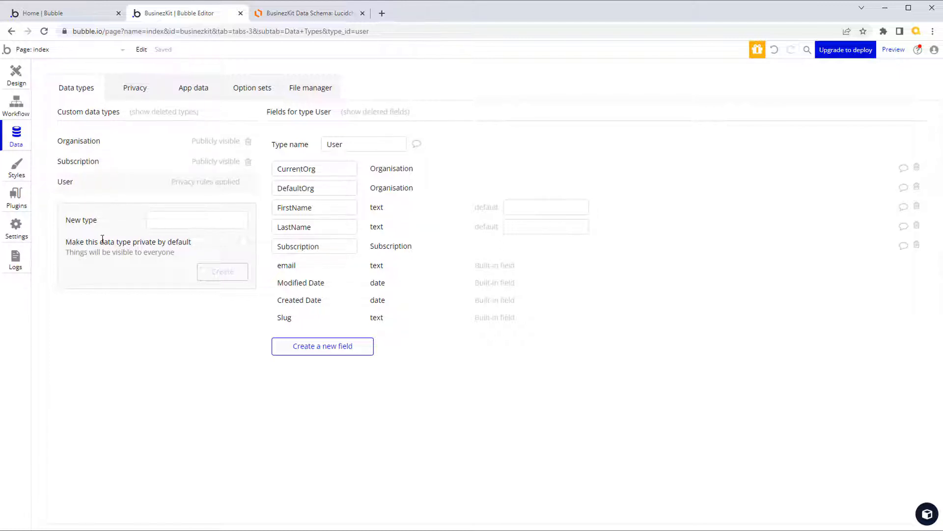
Step: Define a new privacy rule named SaaS Rule for the Organisation data type
{"action": "left_click", "coordinate": [100, 143]}
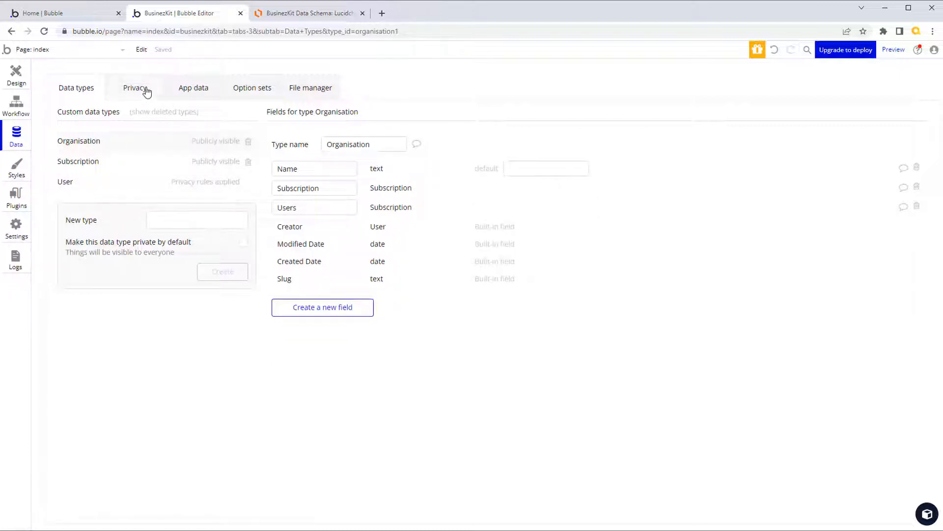
{"action": "left_click", "coordinate": [142, 89]}
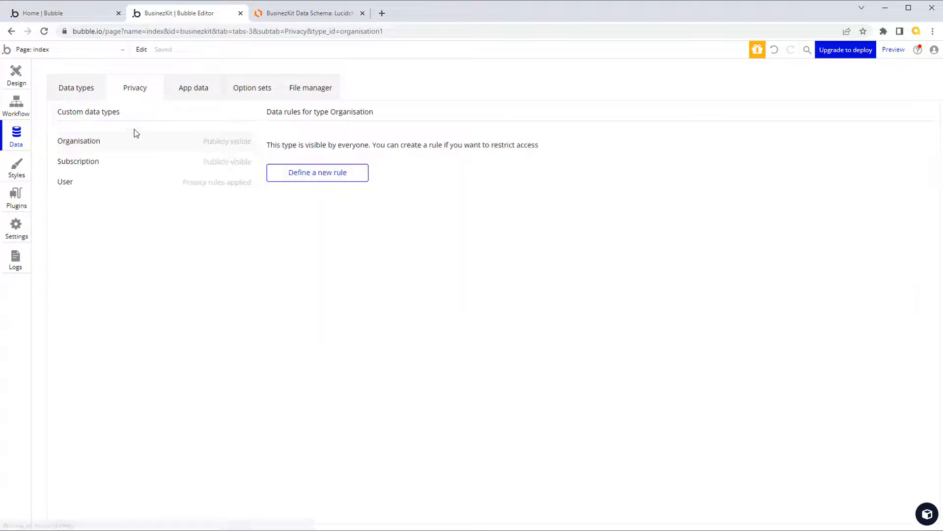
{"action": "left_click", "coordinate": [355, 174]}
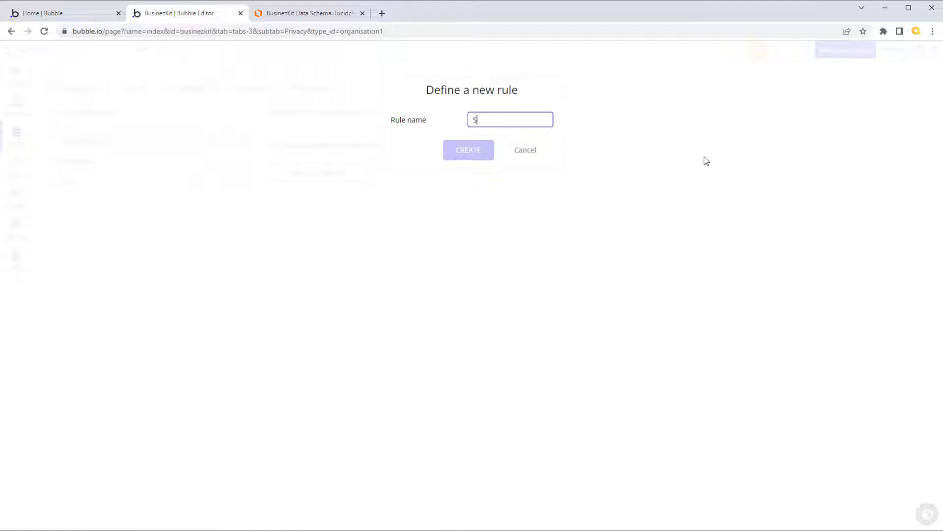
{"action": "type", "text": "SaaS Rule"}
{"action": "left_click", "coordinate": [479, 150]}
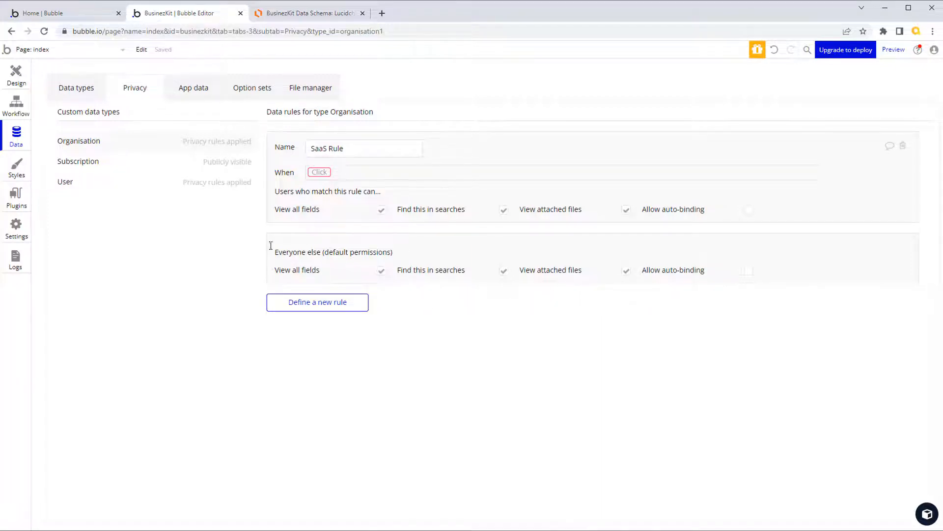
{"action": "left_click_drag", "start_coordinate": [275, 253], "coordinate": [401, 252]}
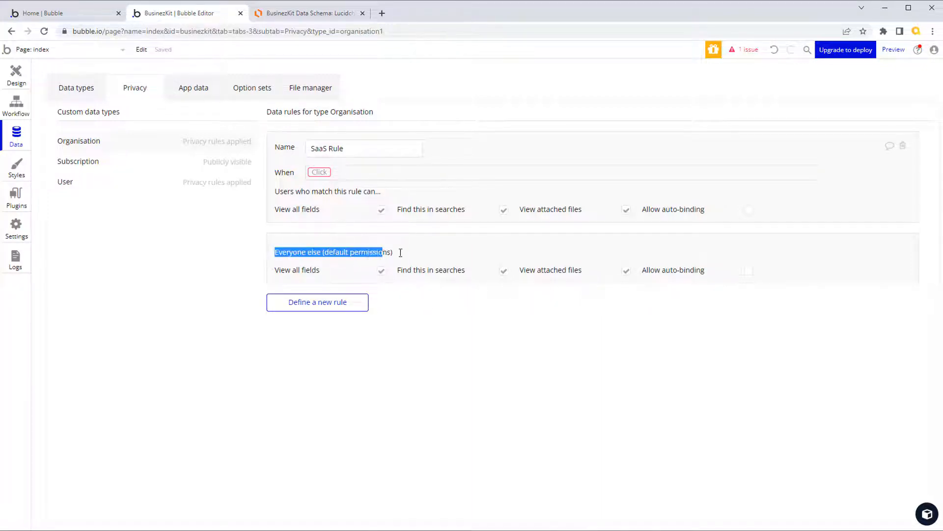
Step: Turn off View all fields, Find this in searches and View attached files for everyone else on the Organisation data type
{"action": "left_click", "coordinate": [414, 253]}
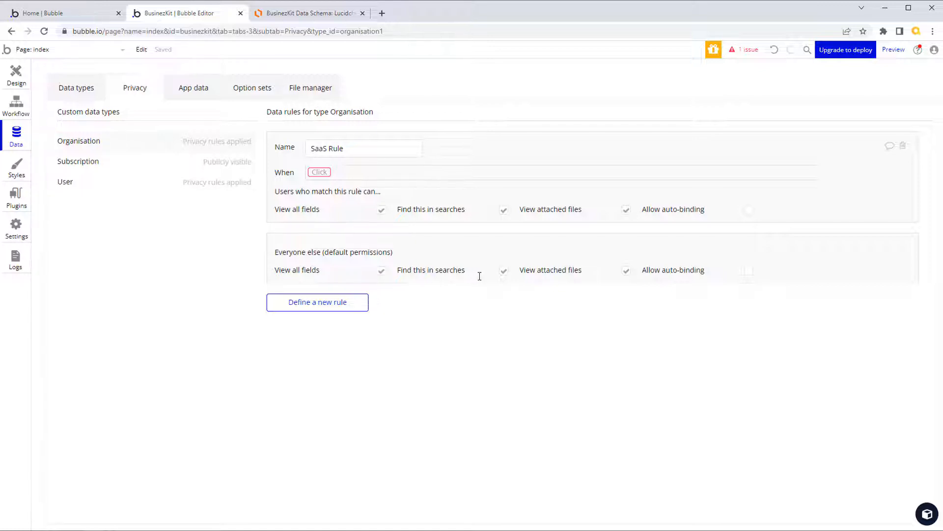
{"action": "left_click", "coordinate": [381, 270]}
{"action": "left_click", "coordinate": [381, 316]}
{"action": "left_click", "coordinate": [503, 317]}
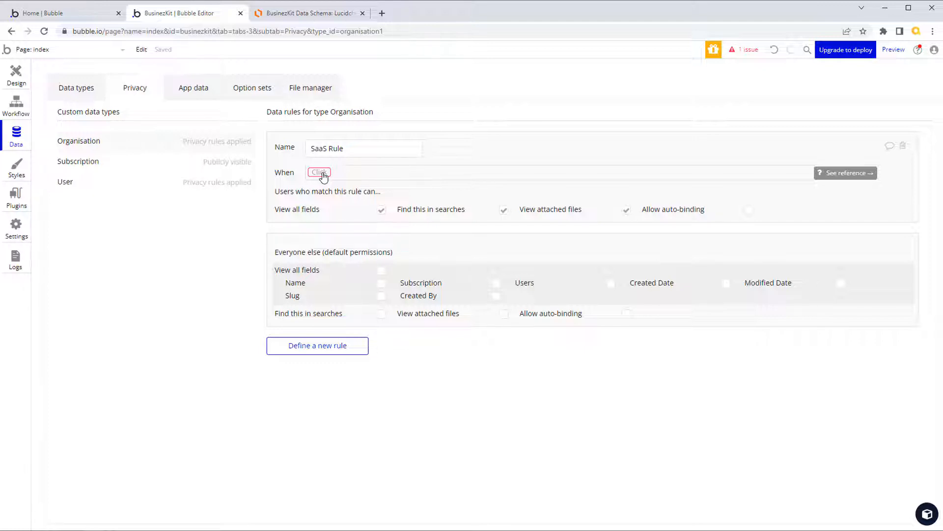
Step: Set the Organisation SaaS Rule's condition to This Organisation's Subscription is Current User's Subscription
{"action": "left_click", "coordinate": [322, 173]}
{"action": "left_click", "coordinate": [344, 201]}
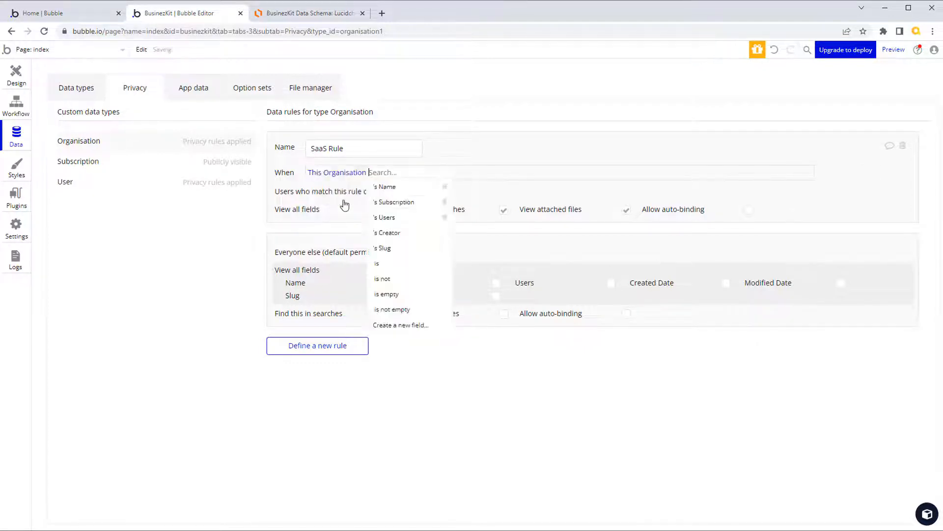
{"action": "left_click", "coordinate": [394, 203]}
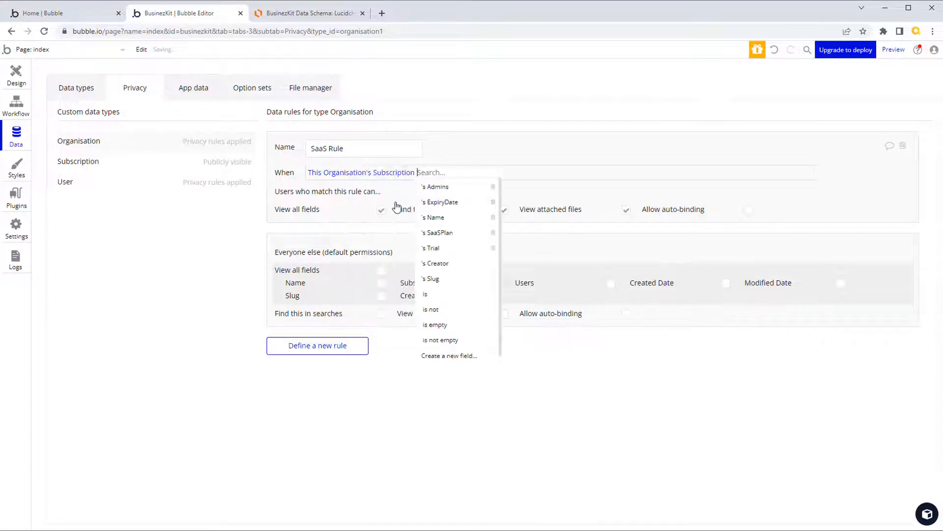
{"action": "left_click", "coordinate": [438, 298]}
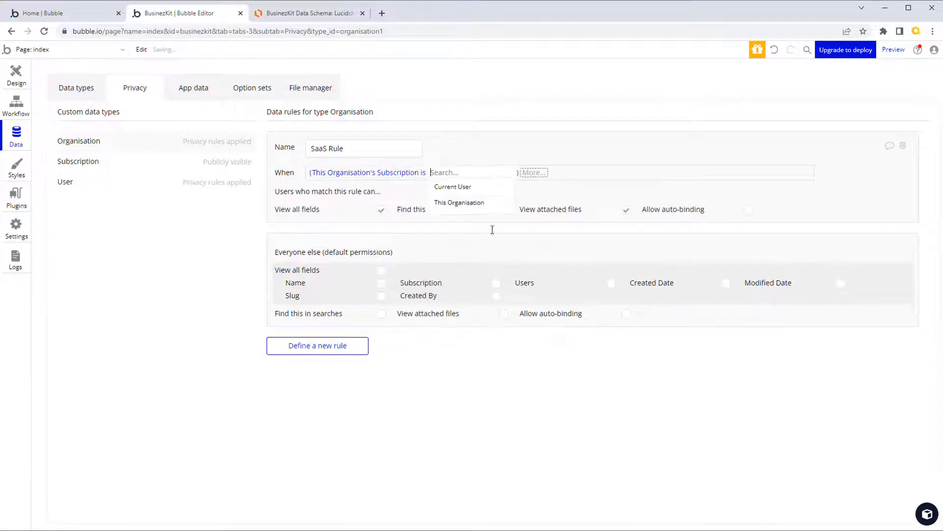
{"action": "left_click", "coordinate": [478, 193]}
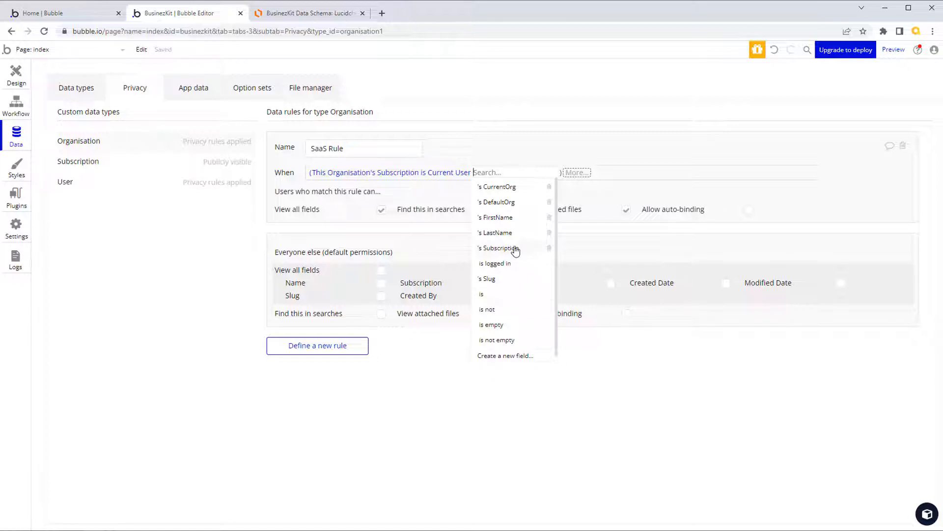
{"action": "left_click", "coordinate": [513, 248]}
{"action": "left_click", "coordinate": [884, 195]}
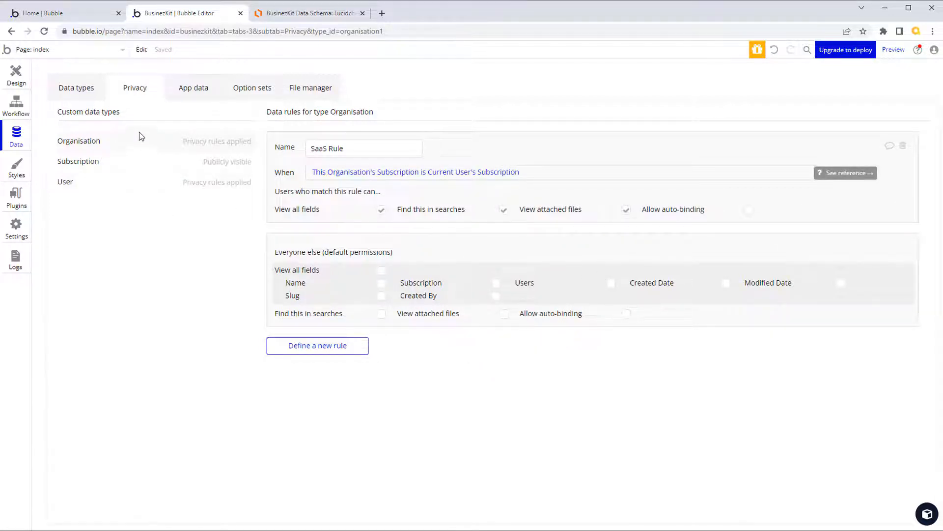
Step: Replace the Organisation data type's Users field with a new Users field of type User that holds a list
{"action": "left_click", "coordinate": [77, 89]}
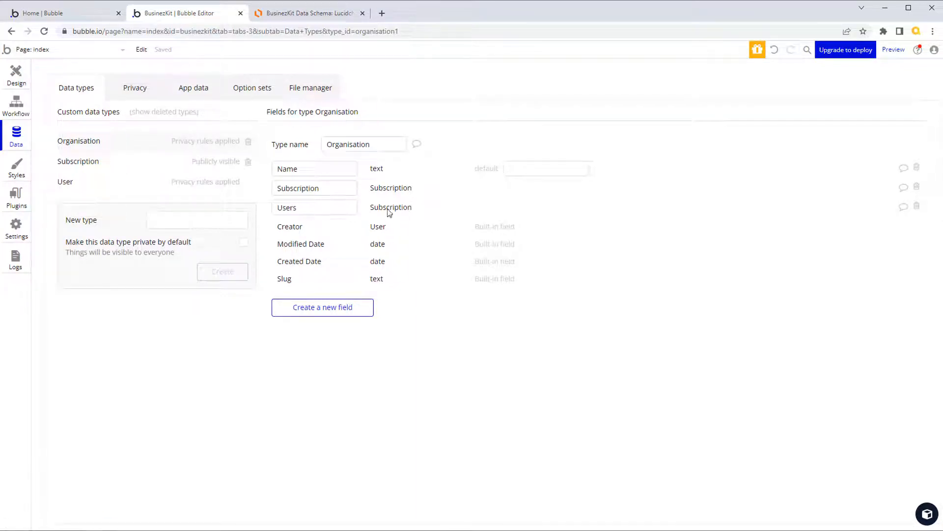
{"action": "left_click", "coordinate": [917, 207]}
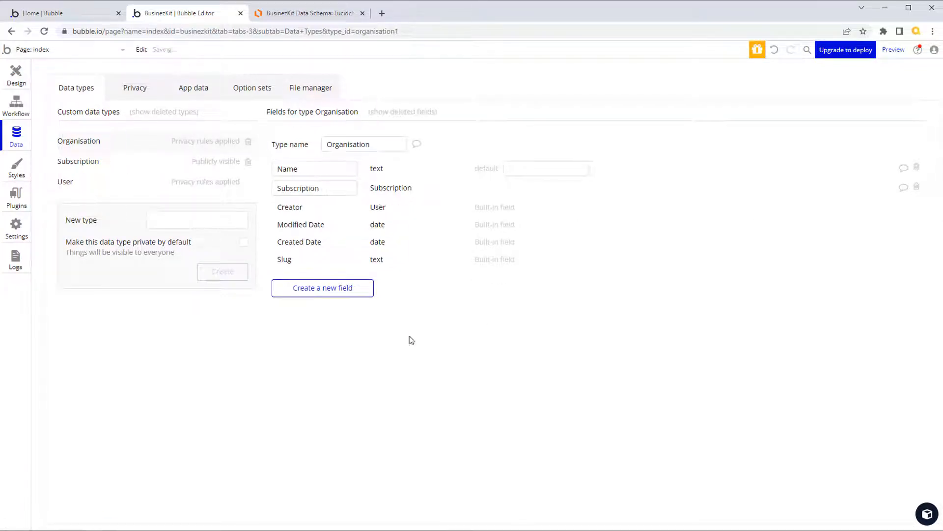
{"action": "left_click", "coordinate": [323, 290]}
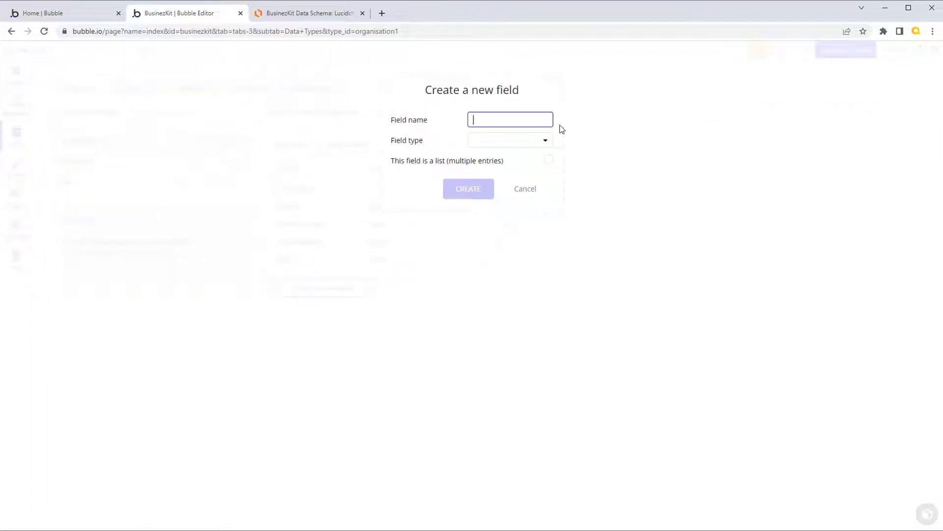
{"action": "type", "text": "Users"}
{"action": "left_click", "coordinate": [547, 141]}
{"action": "scroll", "coordinate": [534, 278], "scroll_direction": "down", "scroll_amount": 1}
{"action": "left_click", "coordinate": [492, 276]}
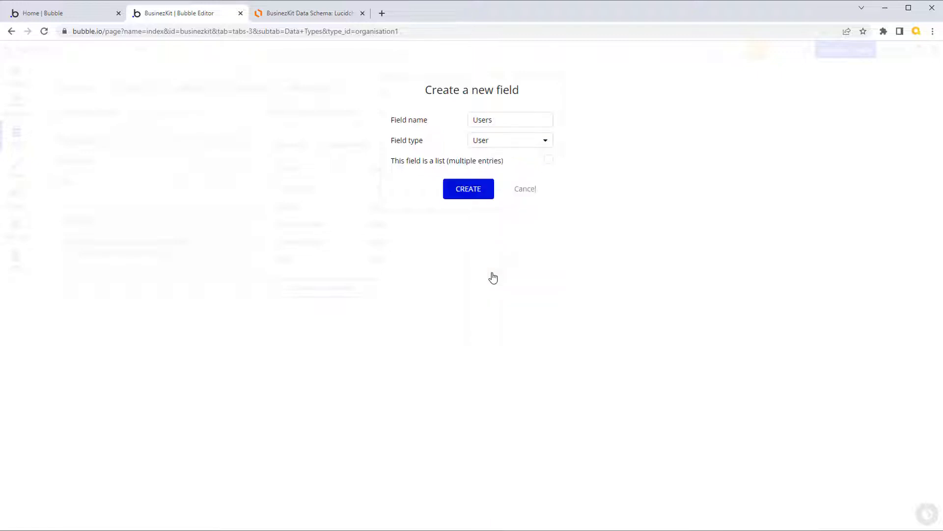
{"action": "left_click", "coordinate": [549, 161]}
{"action": "left_click", "coordinate": [481, 190]}
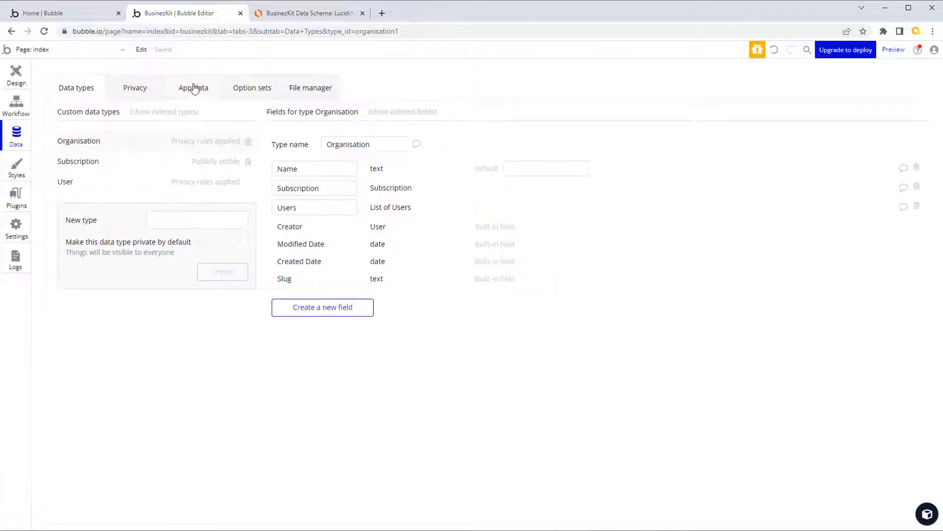
Step: Extend the Organisation SaaS Rule's condition with "and This Organisation's Users contains Current User"
{"action": "left_click", "coordinate": [145, 90]}
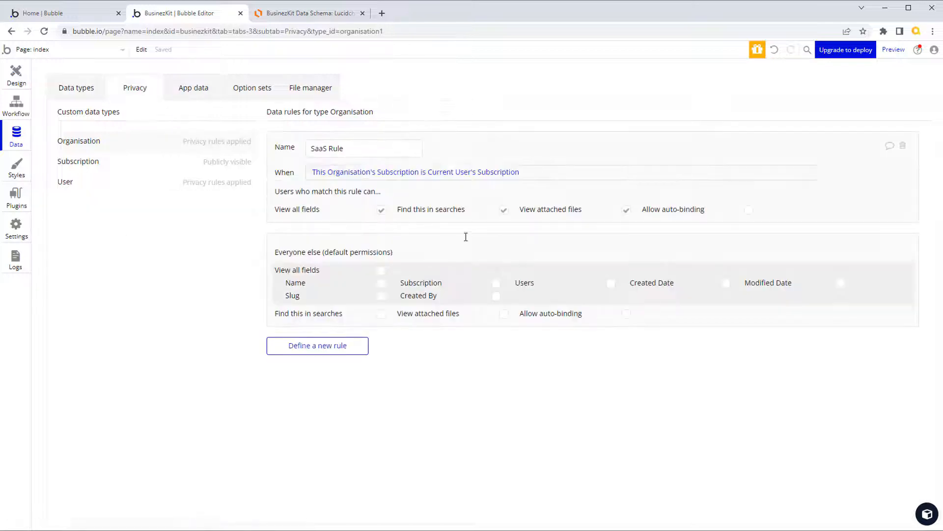
{"action": "left_click", "coordinate": [506, 173]}
{"action": "left_click", "coordinate": [610, 176]}
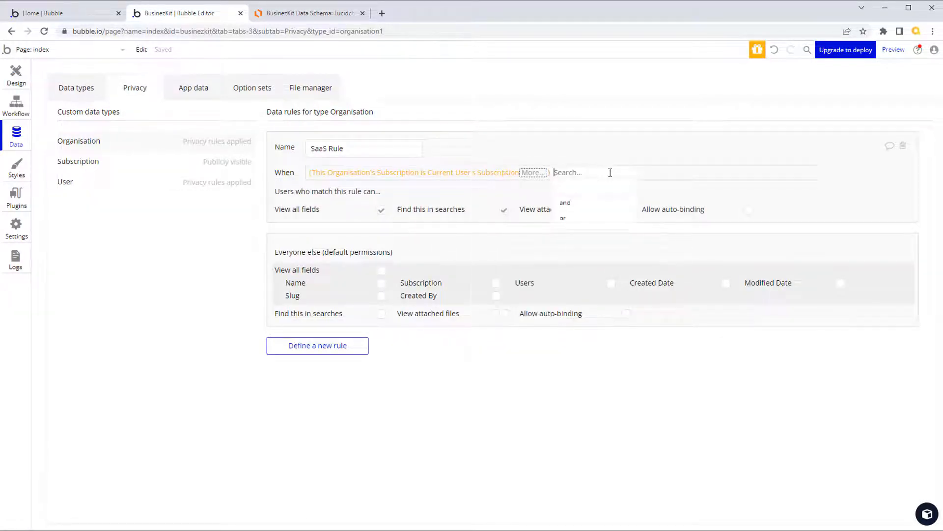
{"action": "left_click", "coordinate": [566, 203]}
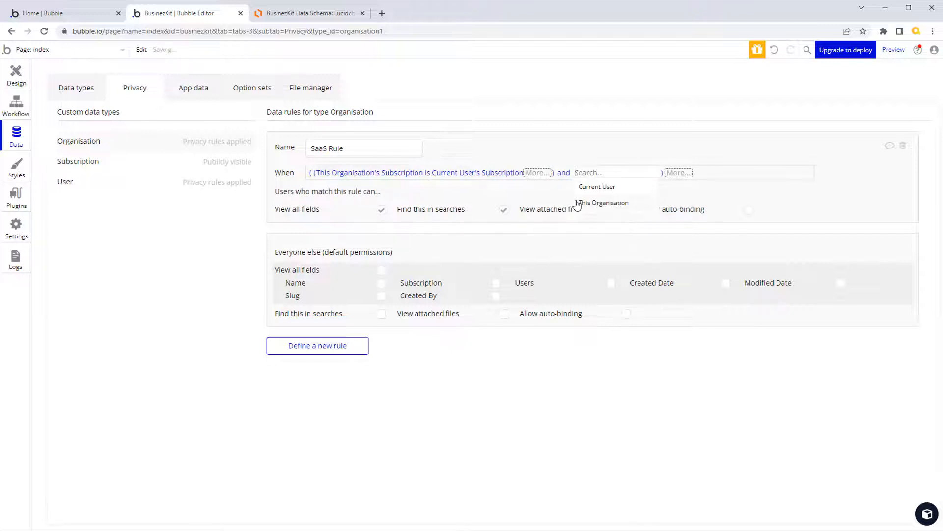
{"action": "left_click", "coordinate": [617, 204]}
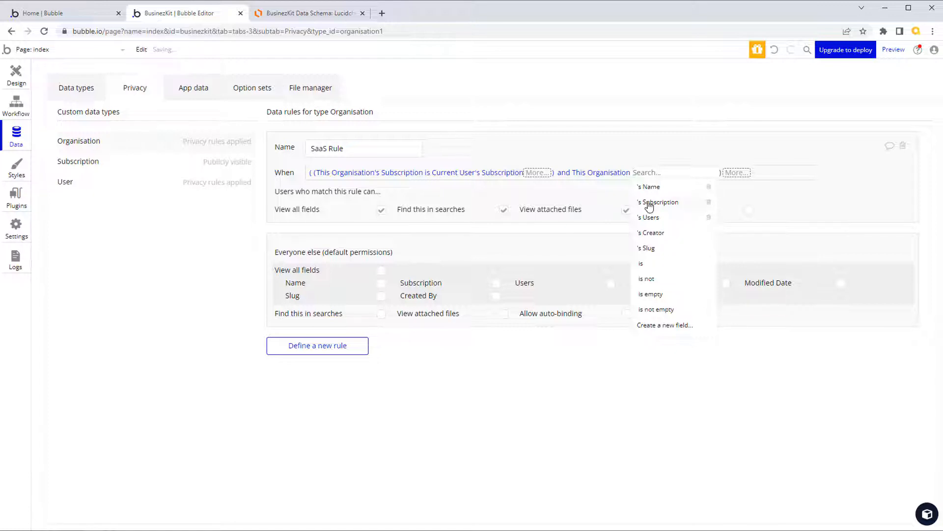
{"action": "left_click", "coordinate": [652, 219]}
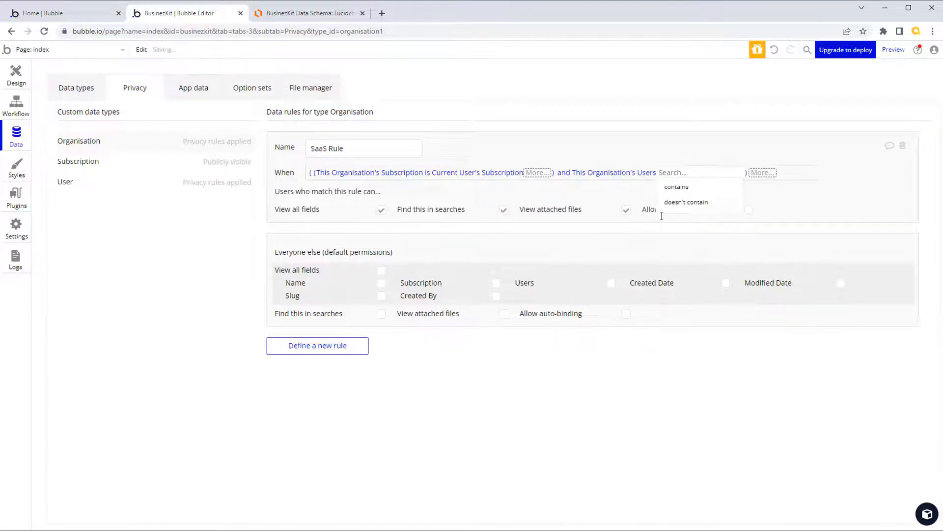
{"action": "left_click", "coordinate": [680, 190]}
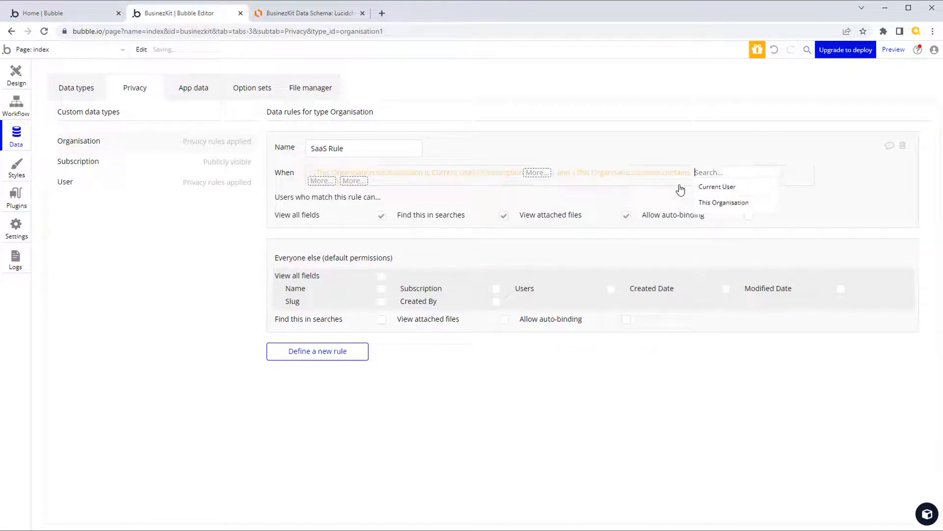
{"action": "left_click", "coordinate": [710, 187]}
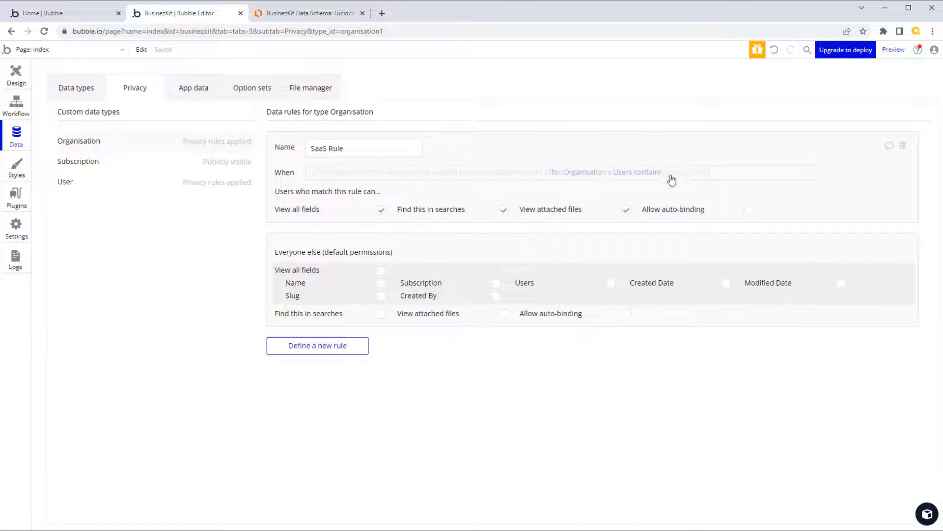
{"action": "left_click", "coordinate": [651, 177]}
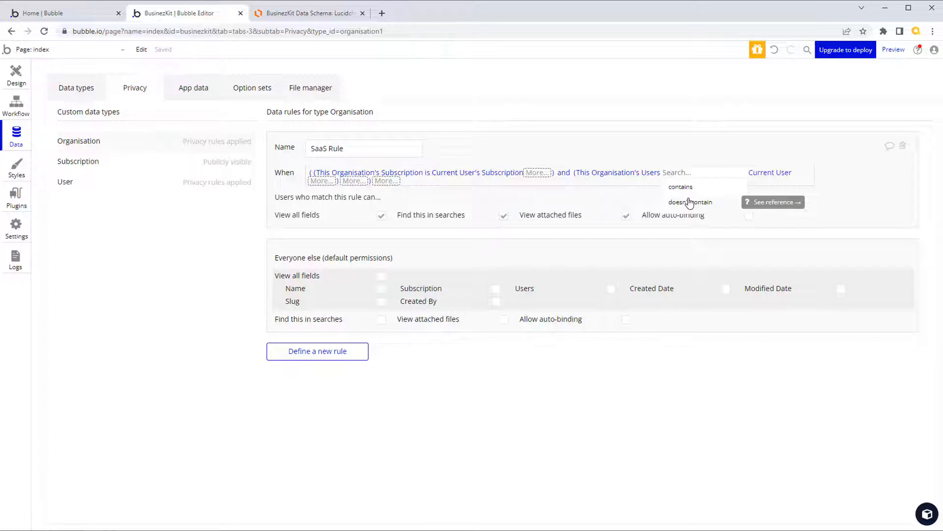
{"action": "left_click", "coordinate": [722, 137]}
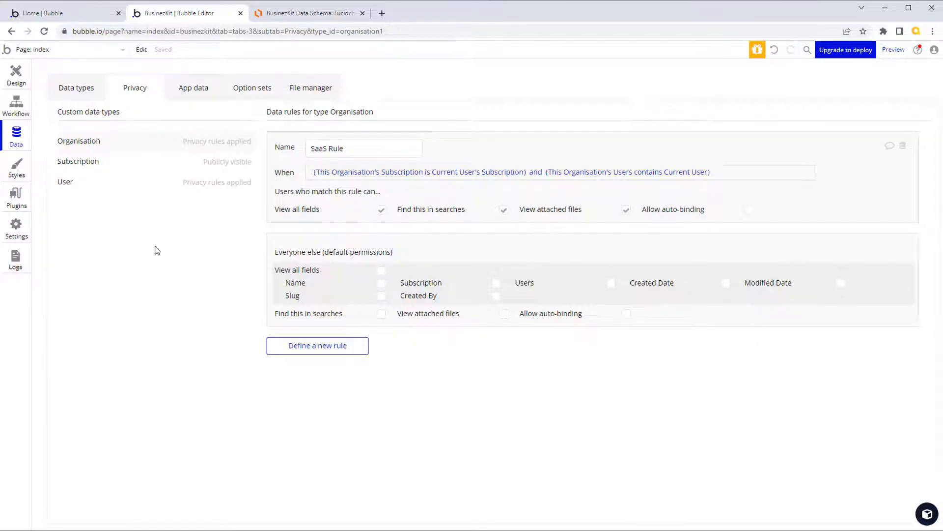
Step: Define a new privacy rule named SaaS Rule for the User data type
{"action": "left_click", "coordinate": [105, 186]}
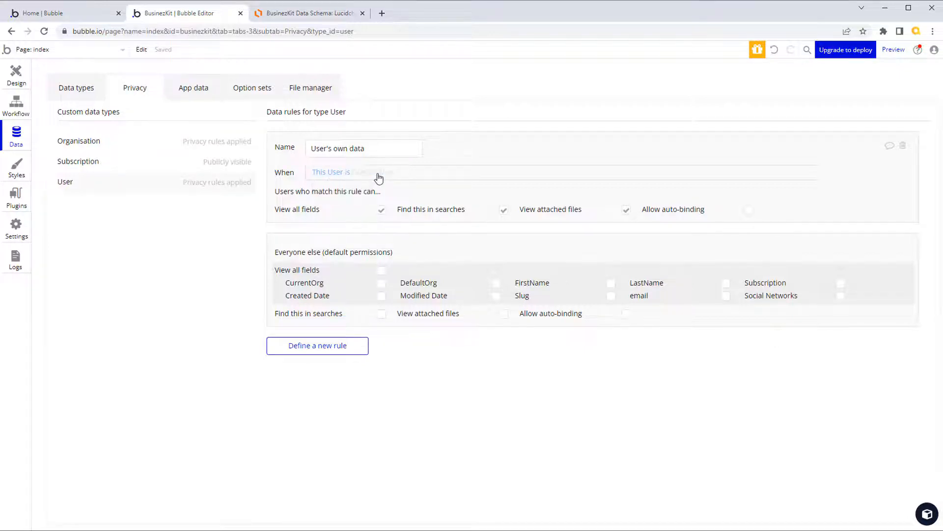
{"action": "left_click", "coordinate": [128, 163]}
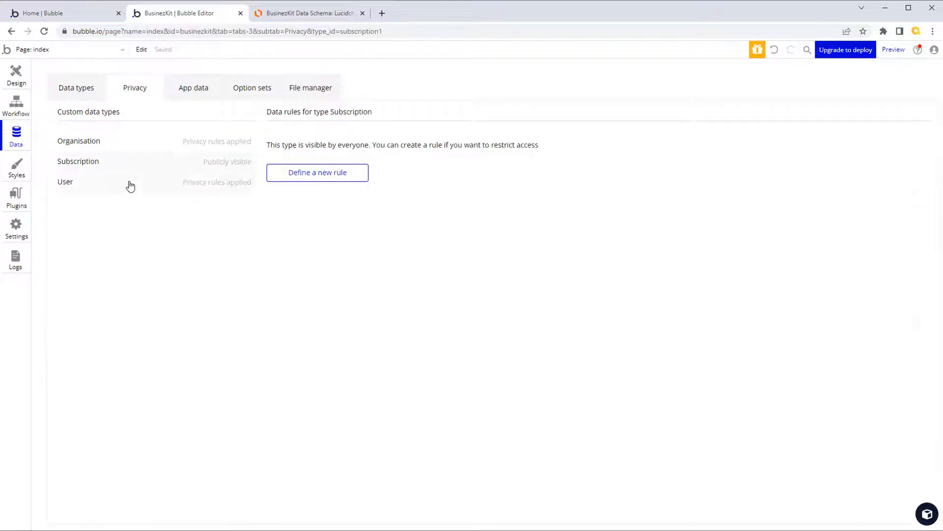
{"action": "left_click", "coordinate": [99, 188]}
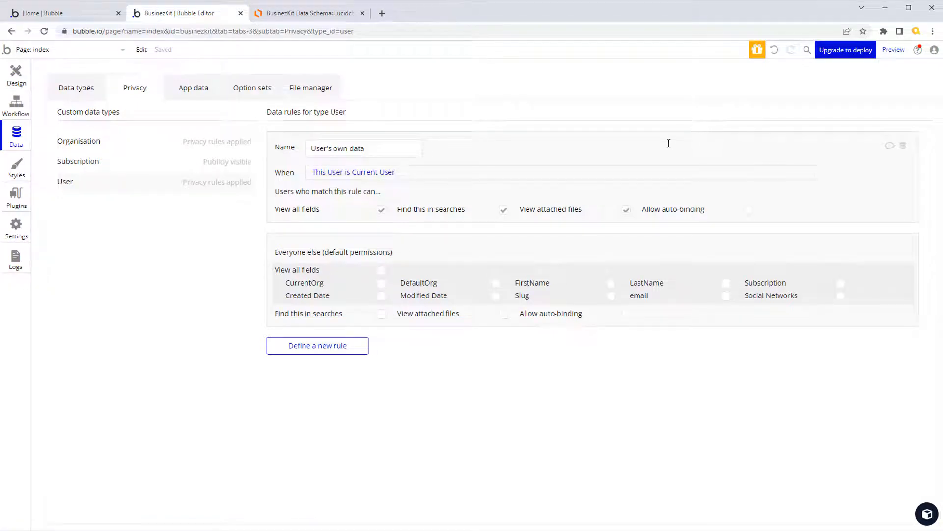
{"action": "left_click", "coordinate": [359, 347]}
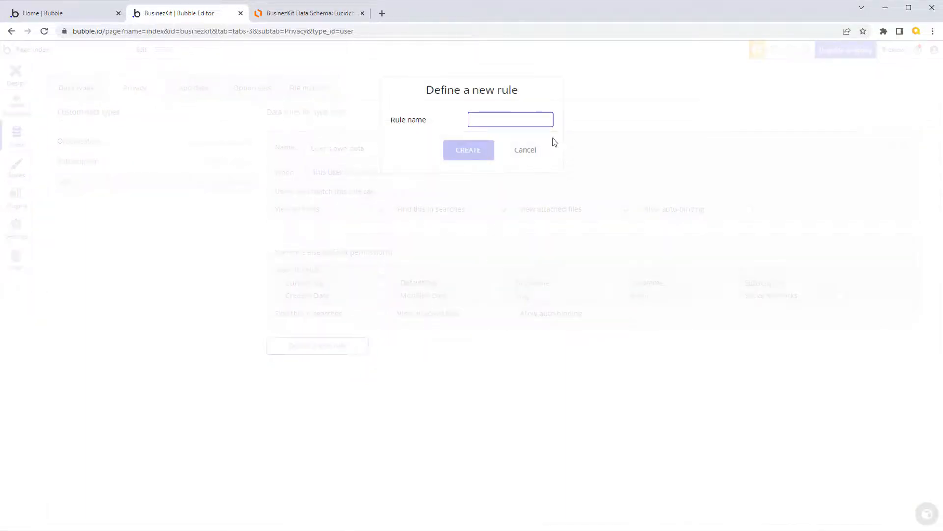
{"action": "type", "text": "SaaS Rule"}
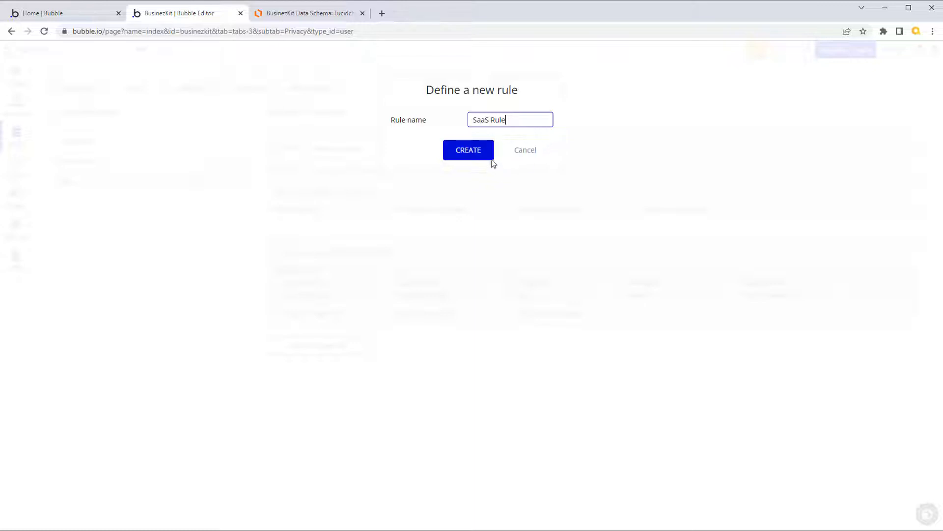
{"action": "left_click", "coordinate": [480, 153]}
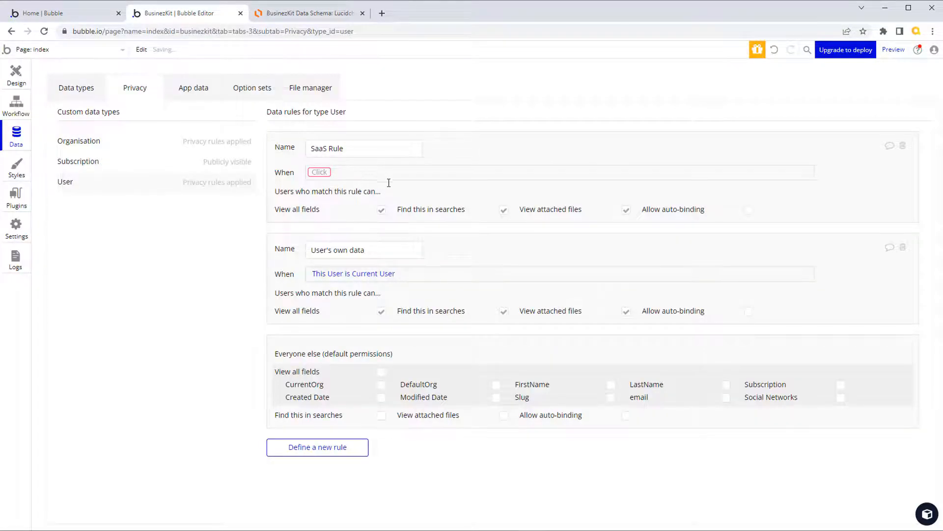
Step: Set the User SaaS Rule's condition to This User's Subscription is Current User's Subscription and turn off its View all fields permission
{"action": "mouse_move", "coordinate": [320, 176]}
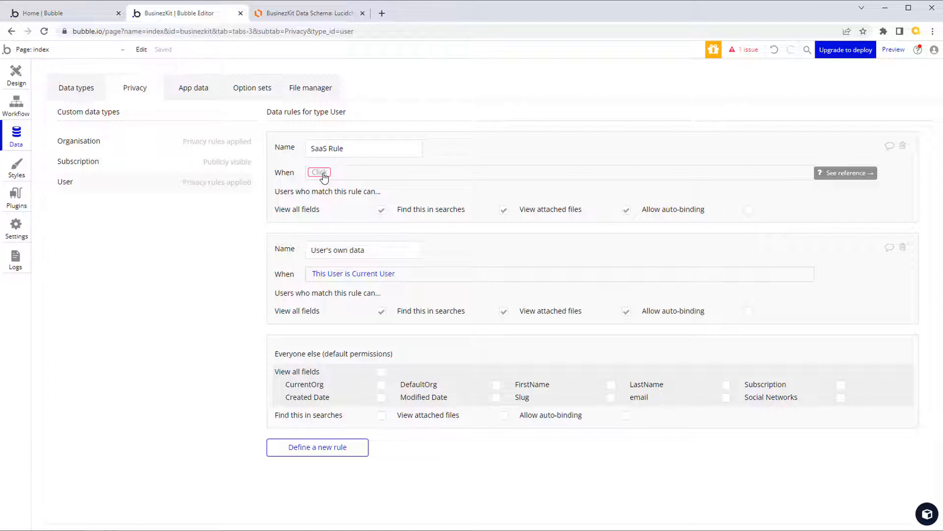
{"action": "left_click", "coordinate": [323, 175]}
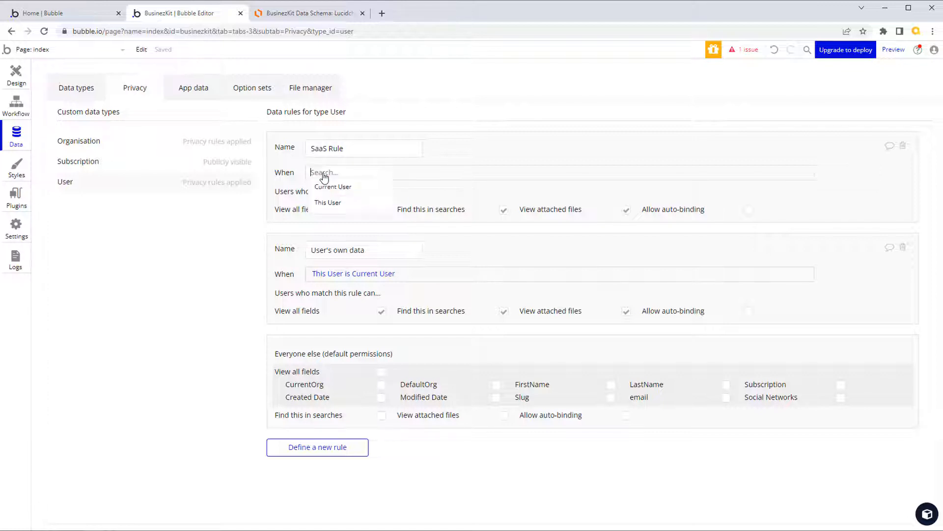
{"action": "left_click", "coordinate": [344, 203]}
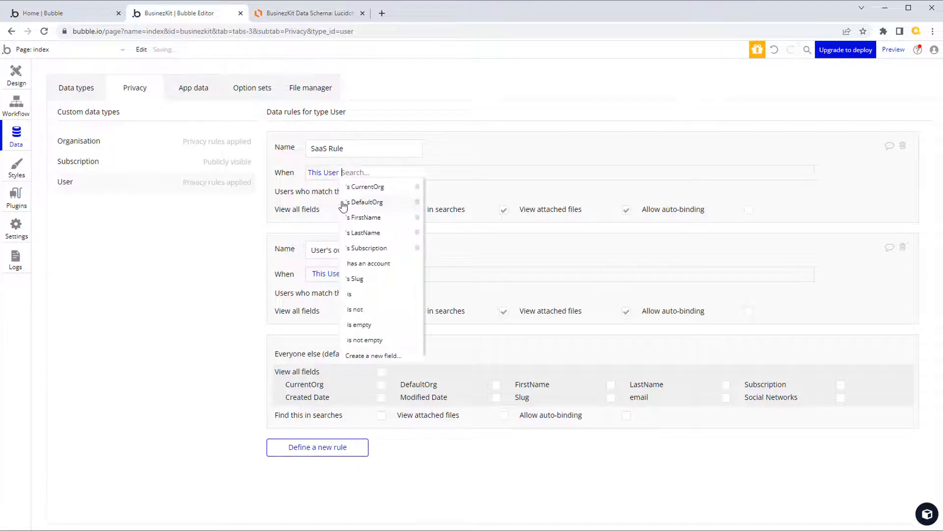
{"action": "left_click", "coordinate": [376, 249]}
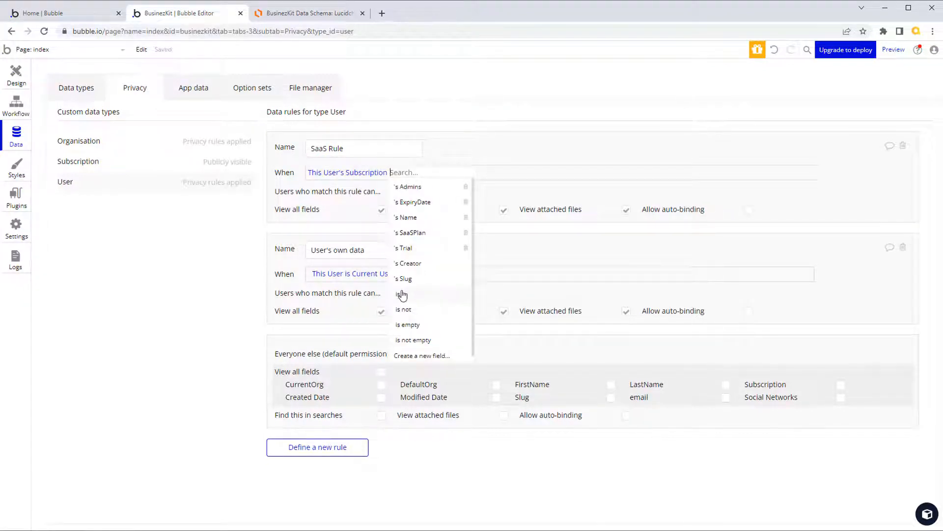
{"action": "left_click", "coordinate": [402, 294]}
{"action": "left_click", "coordinate": [431, 186]}
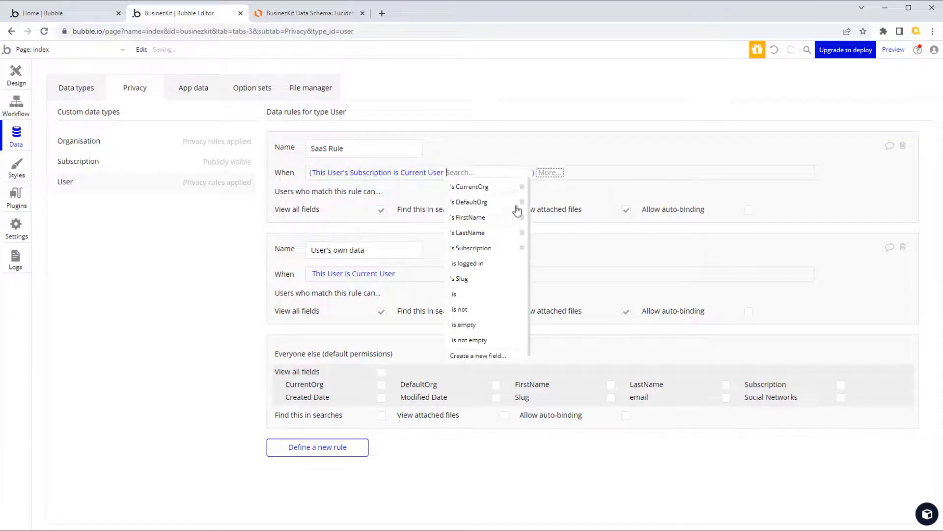
{"action": "left_click", "coordinate": [492, 249]}
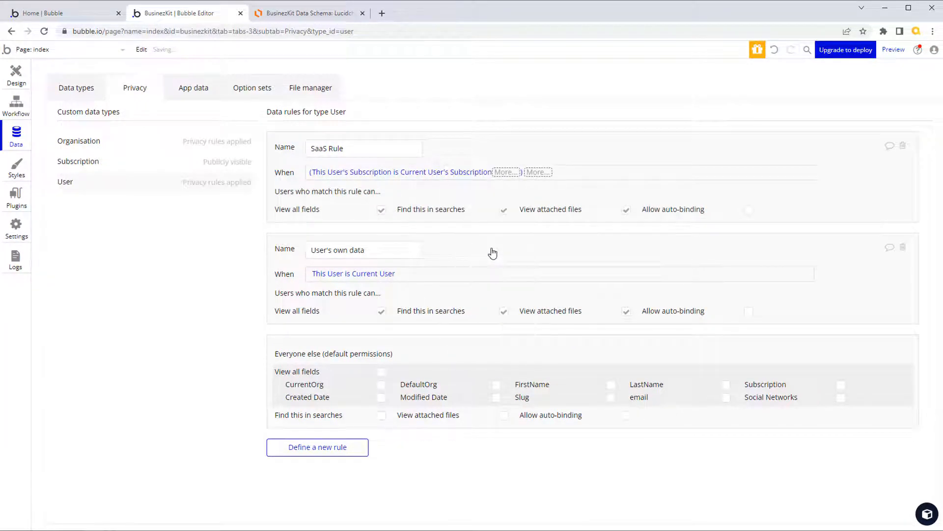
{"action": "left_click", "coordinate": [643, 145]}
{"action": "left_click", "coordinate": [382, 211]}
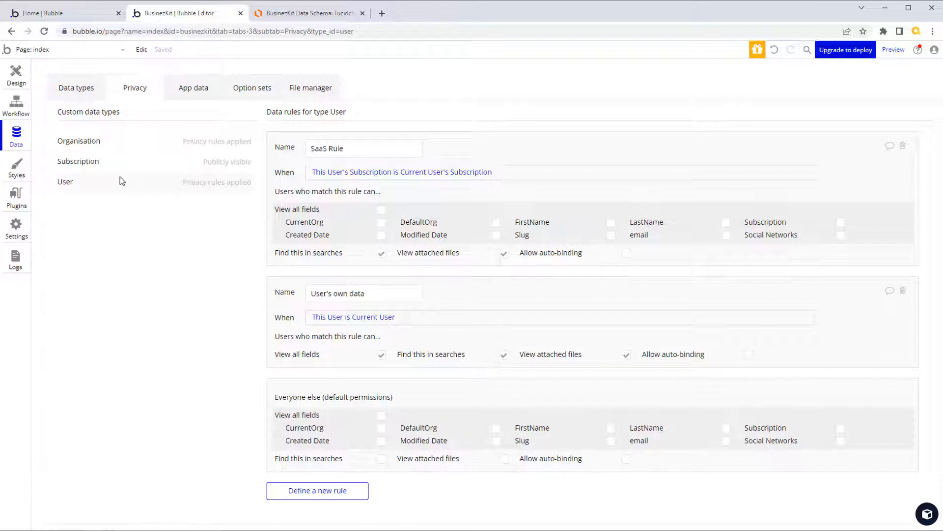
Step: Define a privacy rule named SaaS Rule for the Subscription data type and turn off all default permissions for everyone else
{"action": "left_click", "coordinate": [72, 86]}
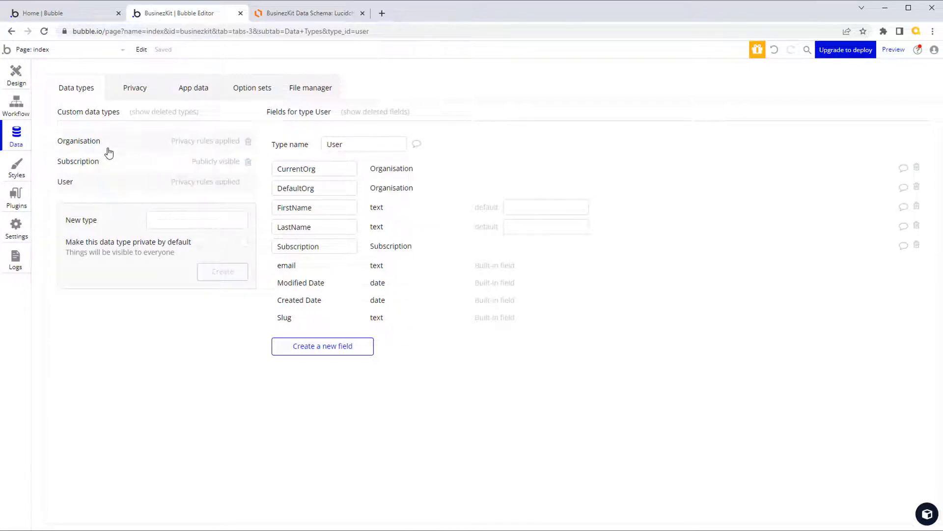
{"action": "left_click", "coordinate": [103, 162]}
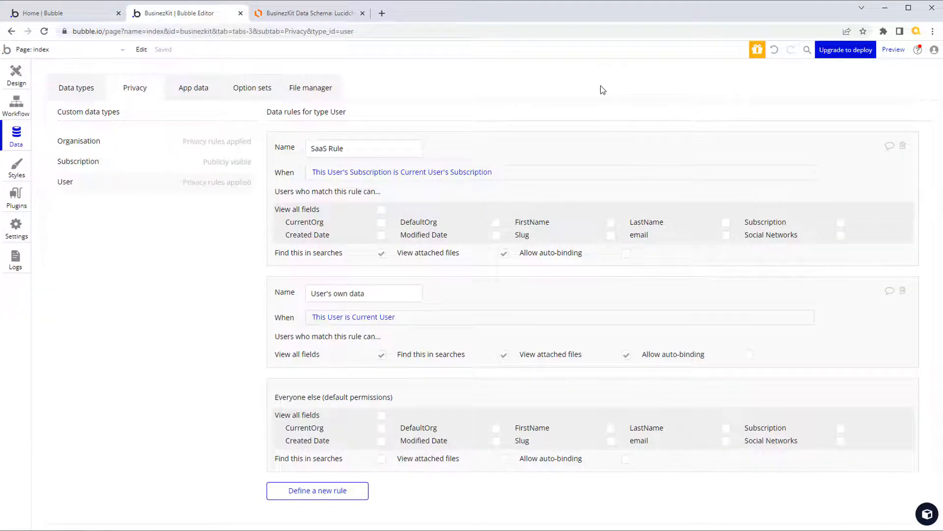
{"action": "left_click", "coordinate": [98, 163]}
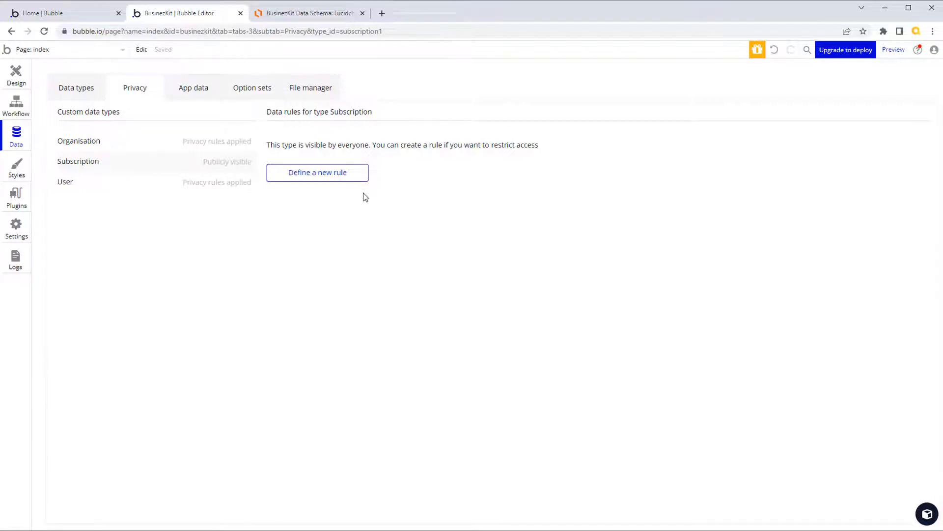
{"action": "left_click", "coordinate": [353, 178]}
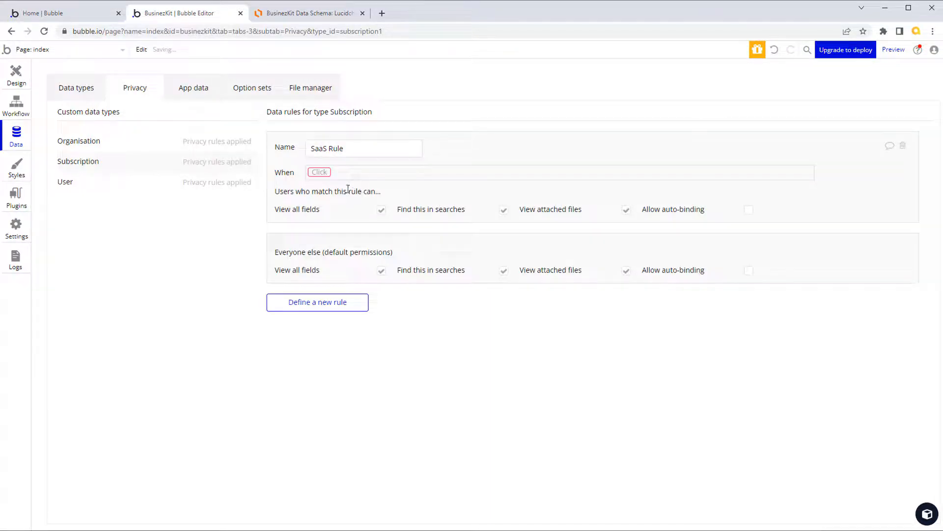
{"action": "left_click", "coordinate": [381, 272]}
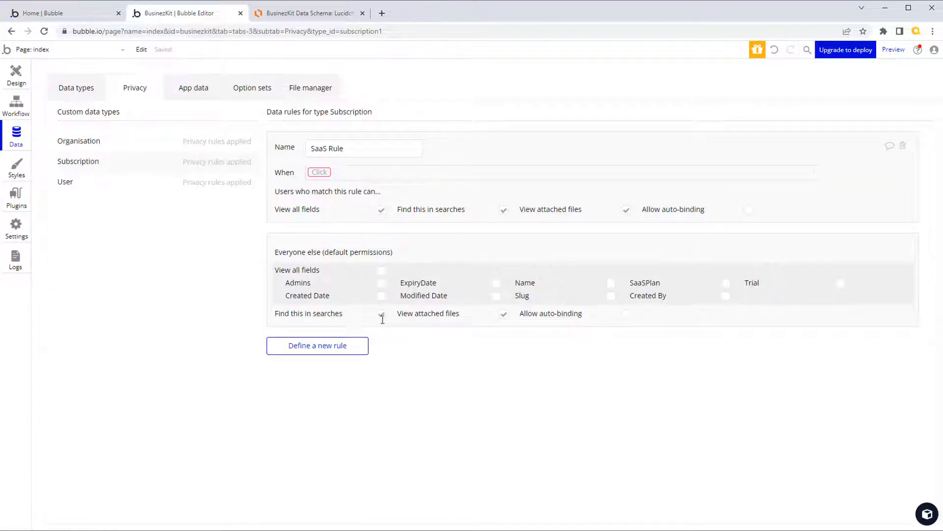
{"action": "left_click", "coordinate": [503, 313]}
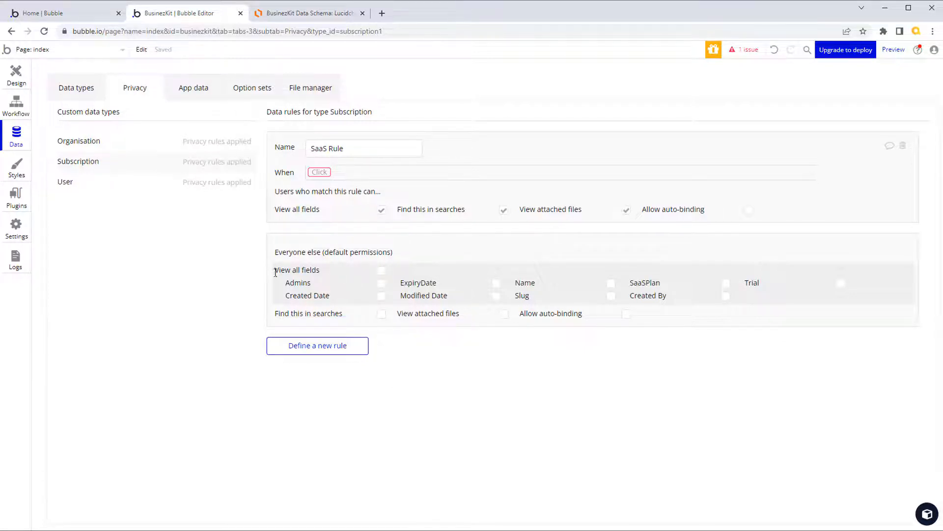
Step: Set the Subscription SaaS Rule's condition to This Subscription is Current User's Subscription and limit its viewable fields to Admins
{"action": "left_click", "coordinate": [324, 174]}
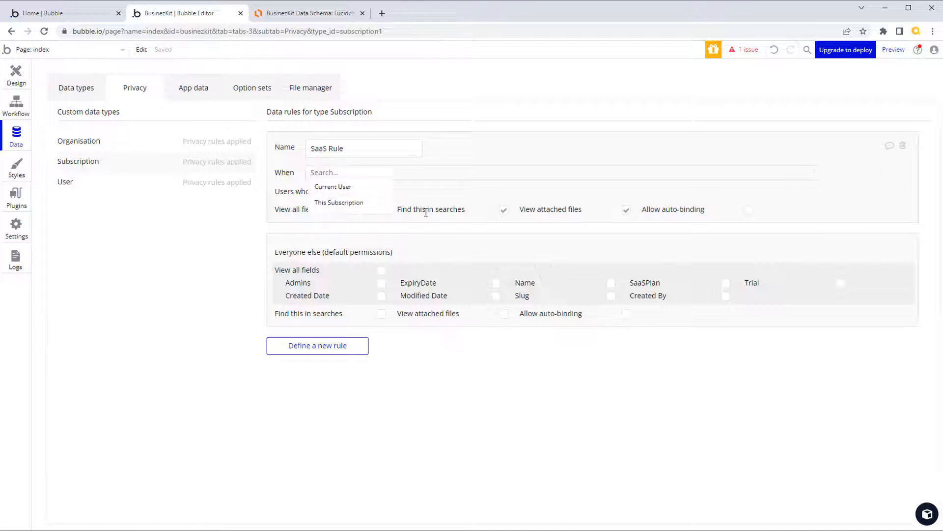
{"action": "left_click", "coordinate": [359, 206]}
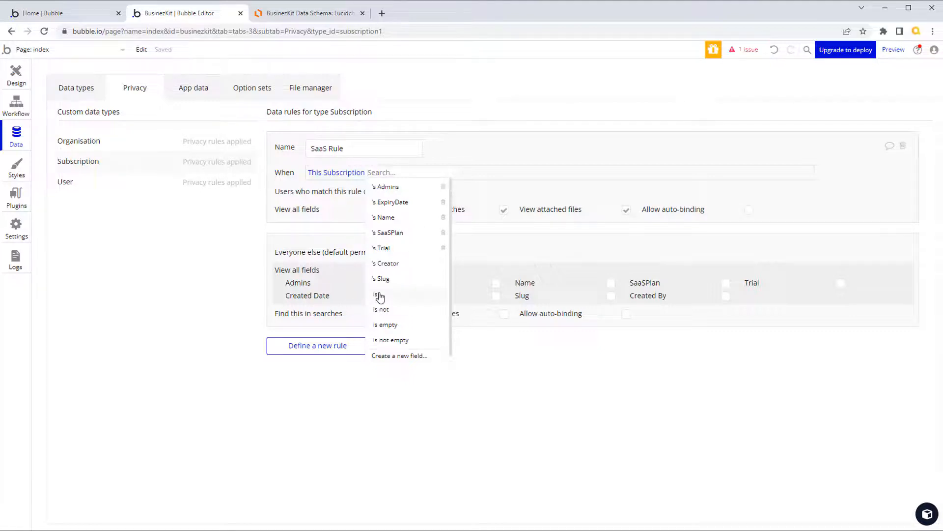
{"action": "left_click", "coordinate": [378, 294]}
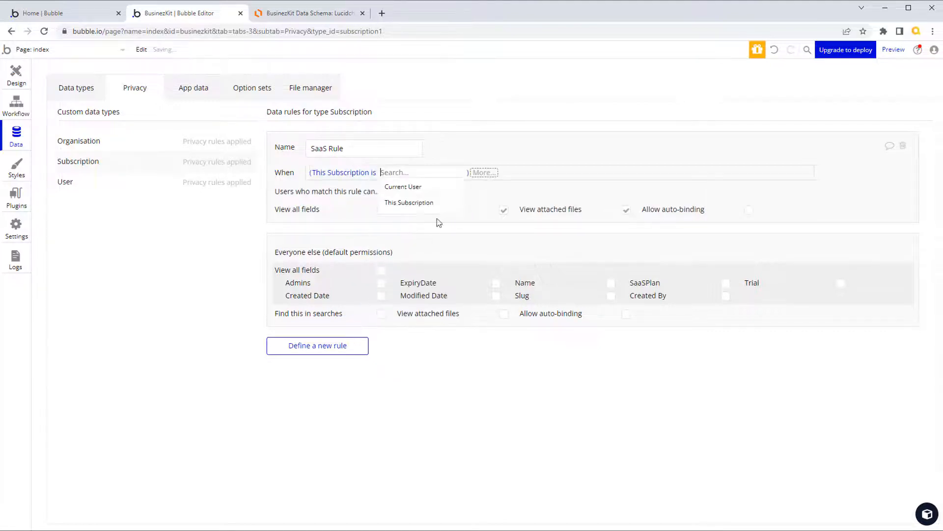
{"action": "left_click", "coordinate": [421, 187]}
{"action": "left_click", "coordinate": [452, 248]}
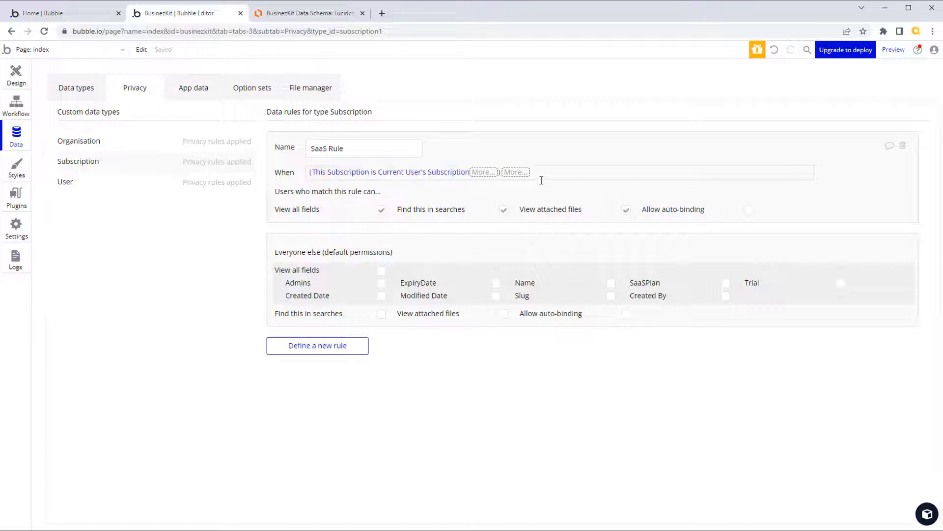
{"action": "left_click", "coordinate": [382, 211]}
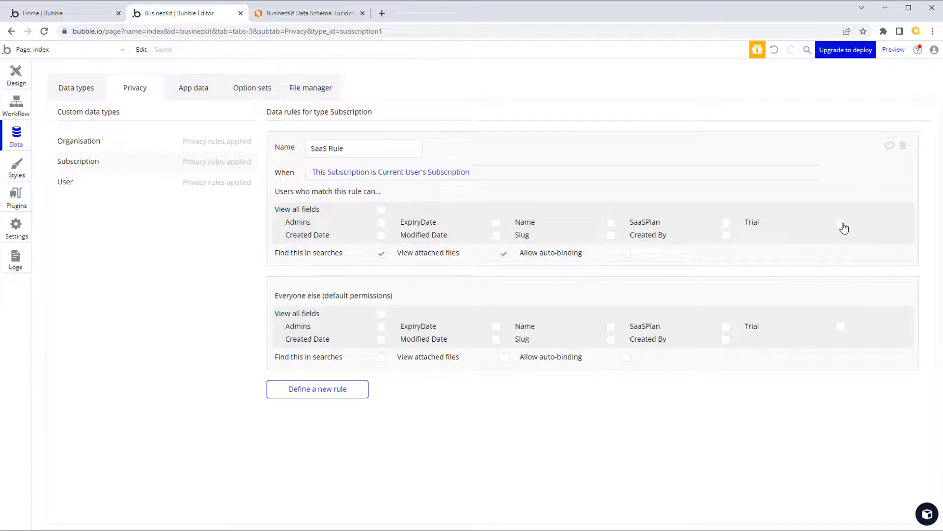
{"action": "left_click", "coordinate": [381, 223]}
Step: Define a Subscription privacy rule named SaaS Admin Rule and copy the SaaS Rule's condition into it
{"action": "left_click", "coordinate": [325, 390]}
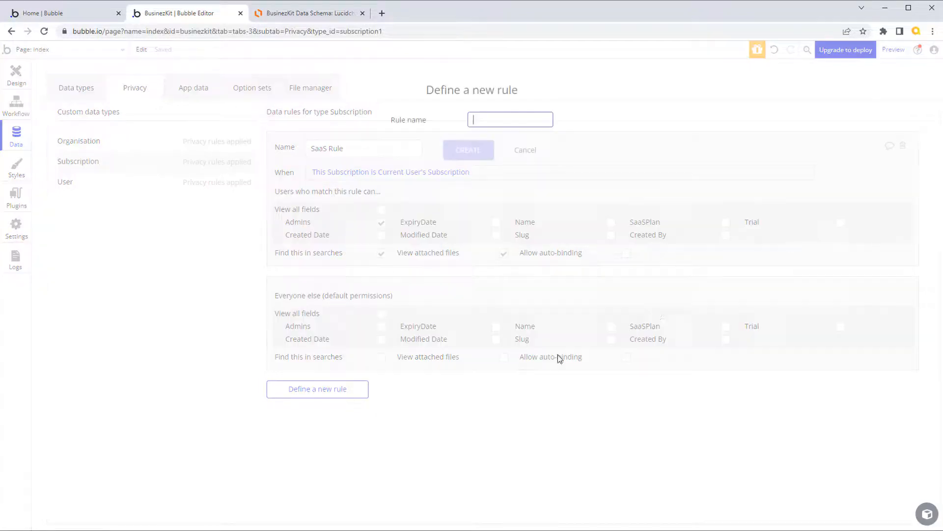
{"action": "type", "text": "SaaS"}
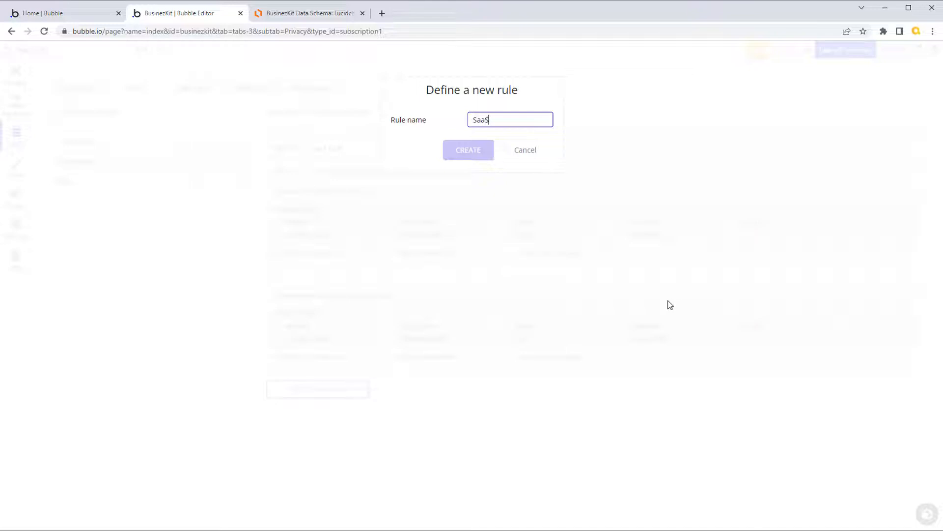
{"action": "type", "text": " Admin Rule"}
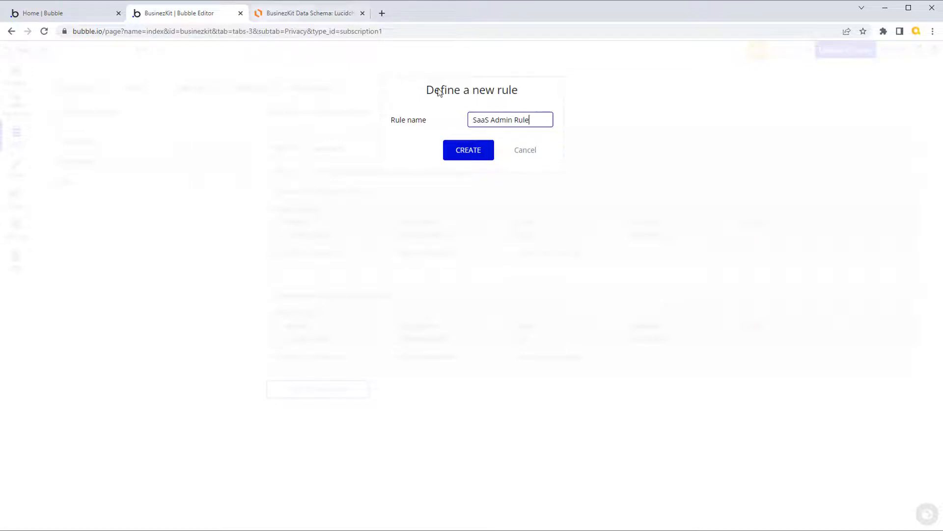
{"action": "left_click", "coordinate": [482, 153]}
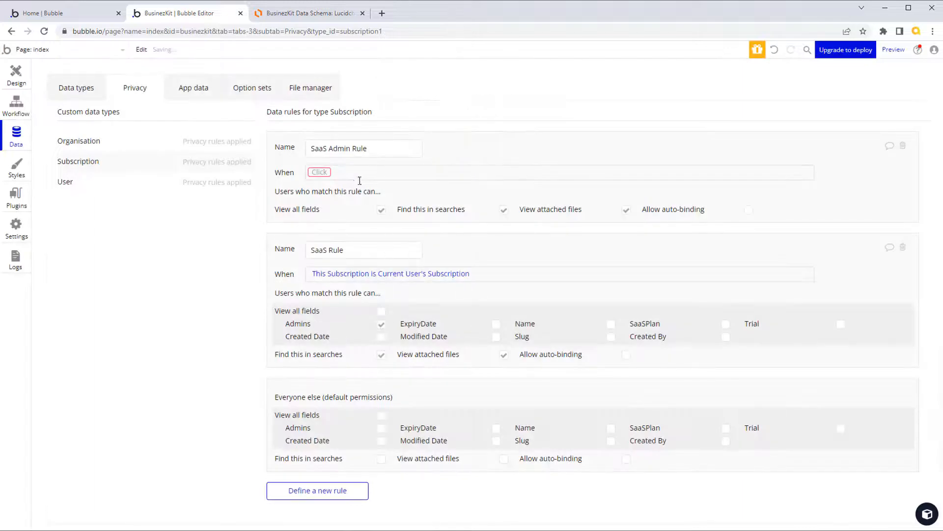
{"action": "right_click", "coordinate": [342, 274]}
{"action": "left_click", "coordinate": [410, 244]}
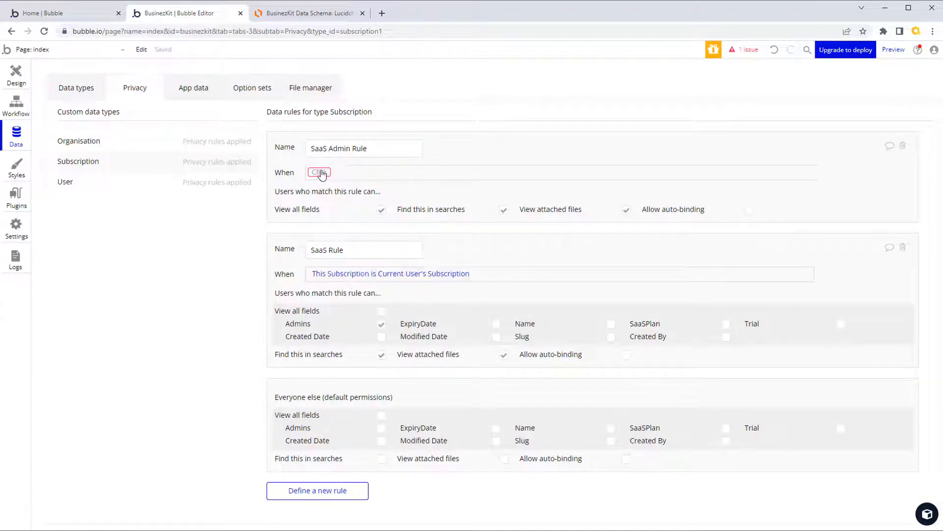
{"action": "right_click", "coordinate": [320, 173]}
{"action": "left_click", "coordinate": [379, 156]}
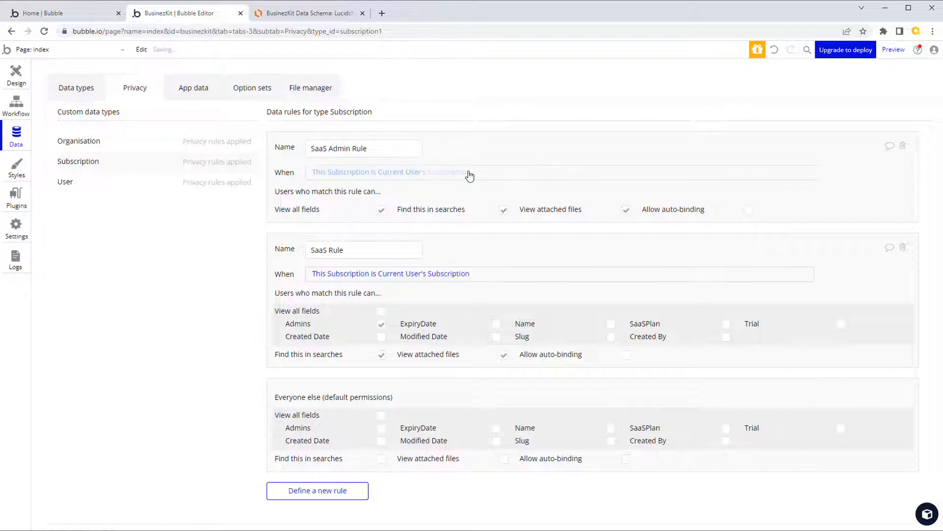
Step: Extend the SaaS Admin Rule's condition with "and This Subscription's Admins contains Current User"
{"action": "left_click", "coordinate": [472, 173]}
{"action": "left_click", "coordinate": [543, 173]}
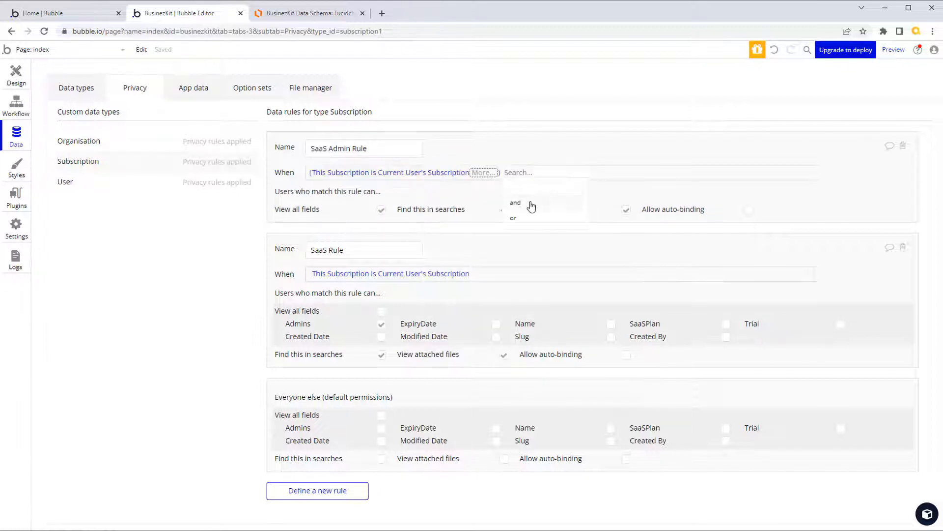
{"action": "left_click", "coordinate": [530, 203]}
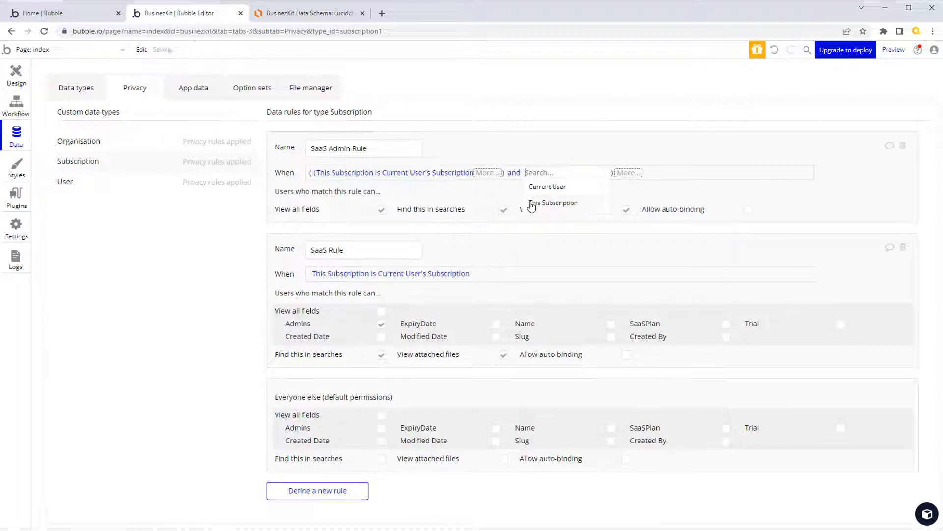
{"action": "left_click", "coordinate": [561, 203]}
{"action": "left_click", "coordinate": [602, 190]}
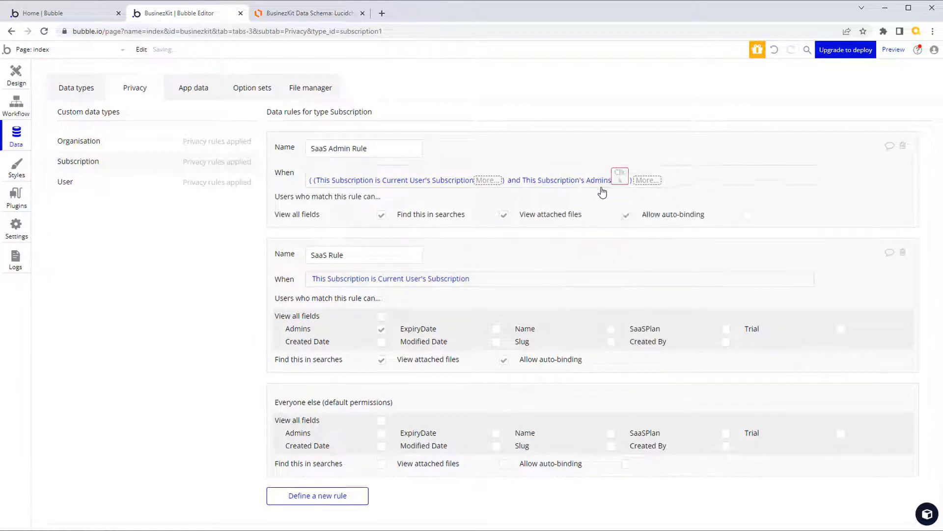
{"action": "left_click", "coordinate": [643, 187]}
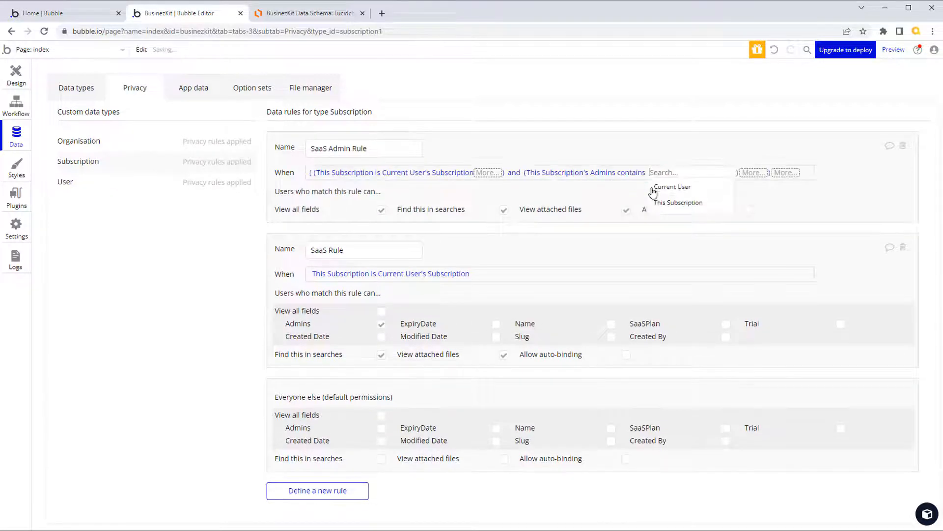
{"action": "left_click", "coordinate": [672, 188]}
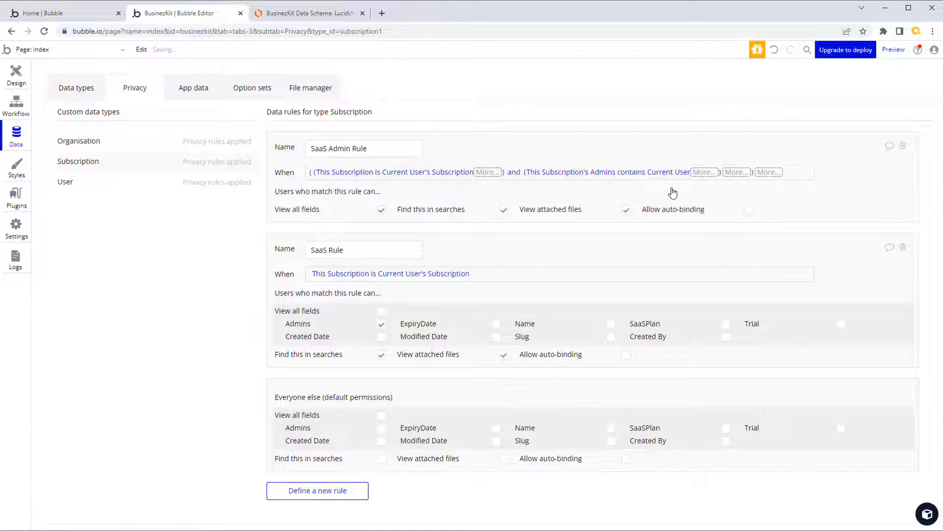
{"action": "left_click", "coordinate": [792, 191]}
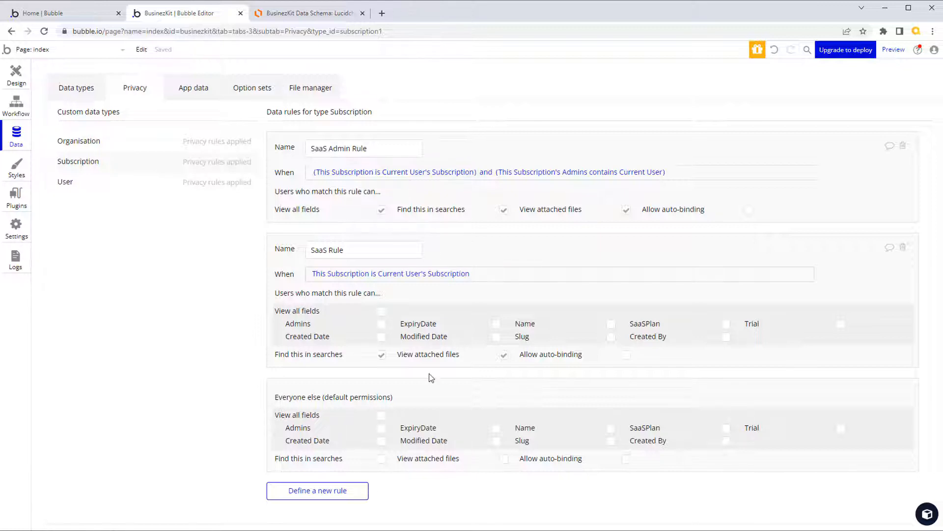
Step: Consult the Lucidchart data schema and create the BusinessEntity and Address data types in Bubble
{"action": "left_click", "coordinate": [314, 17]}
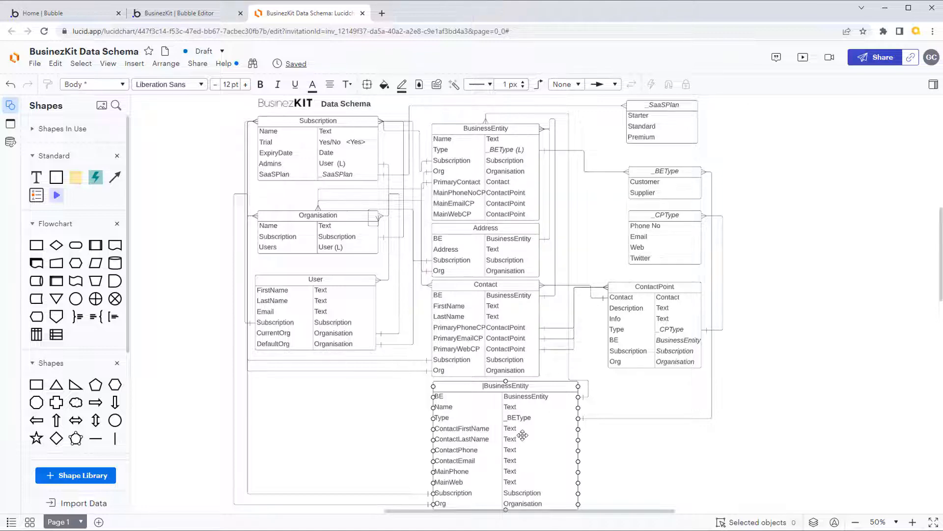
{"action": "left_click", "coordinate": [196, 18]}
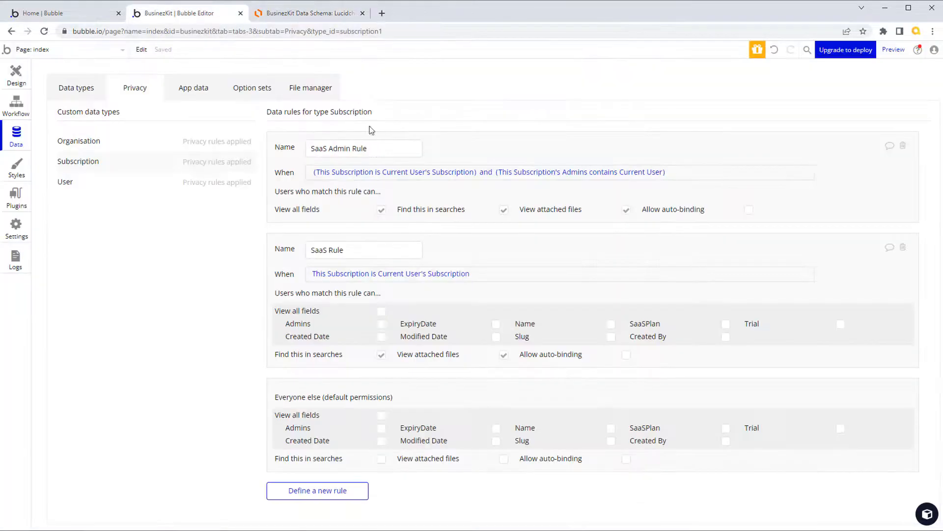
{"action": "left_click", "coordinate": [90, 97]}
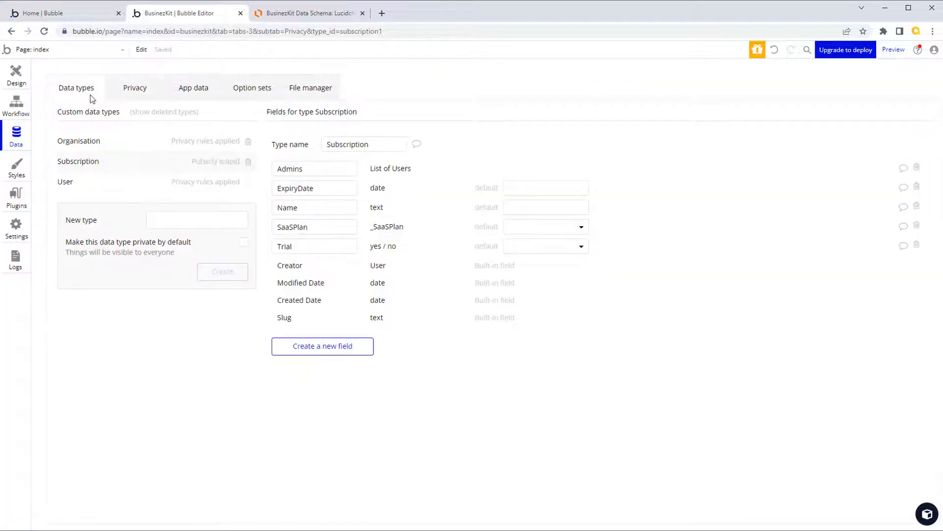
{"action": "left_click", "coordinate": [181, 219]}
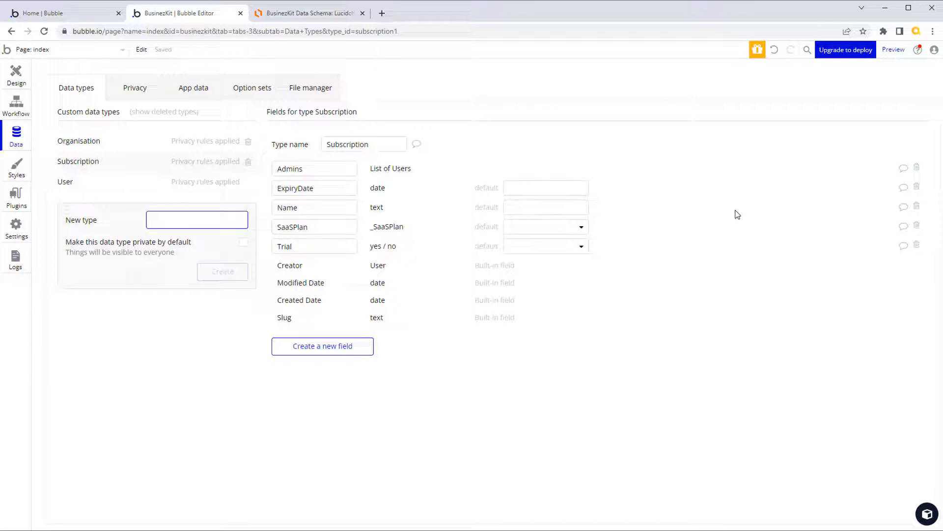
{"action": "type", "text": "BusinessEntity"}
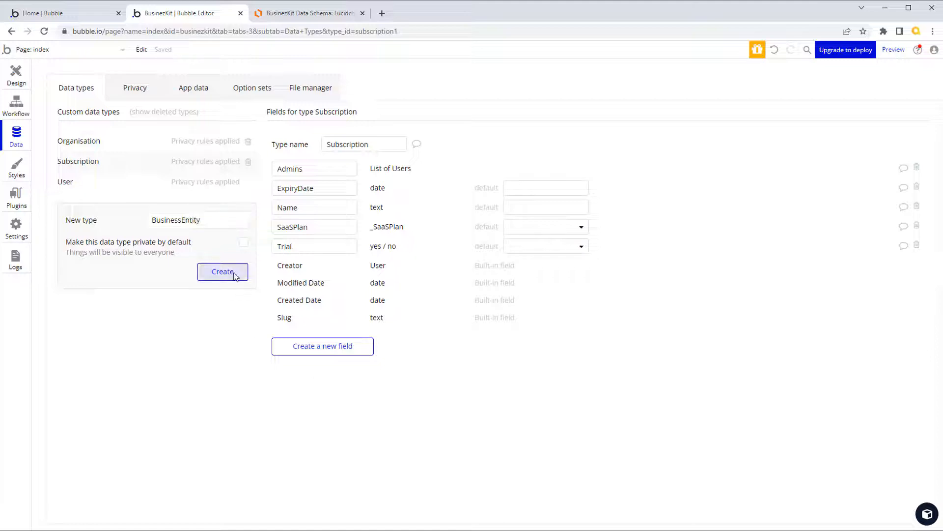
{"action": "left_click", "coordinate": [223, 271]}
{"action": "type", "text": "Address"}
{"action": "left_click", "coordinate": [234, 300]}
Step: Check the schema for the remaining types and create the Contact and ContactPoint data types in Bubble
{"action": "left_click", "coordinate": [308, 13]}
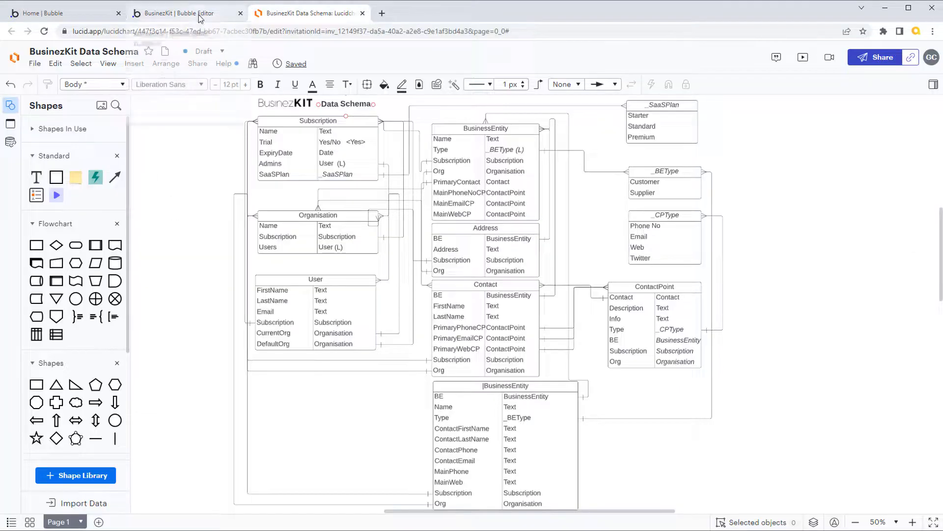
{"action": "left_click", "coordinate": [186, 13]}
{"action": "type", "text": "Contact"}
{"action": "left_click", "coordinate": [223, 312]}
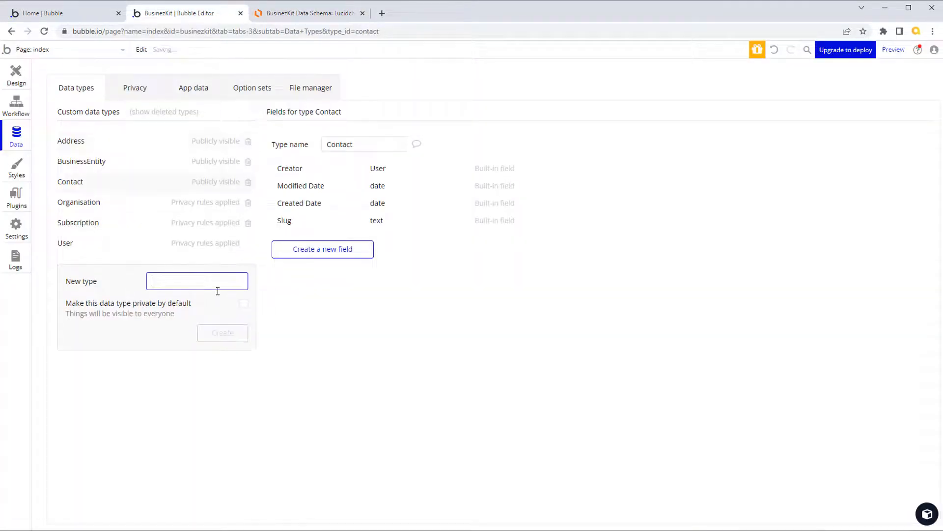
{"action": "type", "text": "ContactPoint"}
{"action": "left_click", "coordinate": [223, 333]}
Step: Following the Lucidchart schema, create the ContactPoint data type and an option set named _BEType in Bubble
{"action": "left_click", "coordinate": [308, 12]}
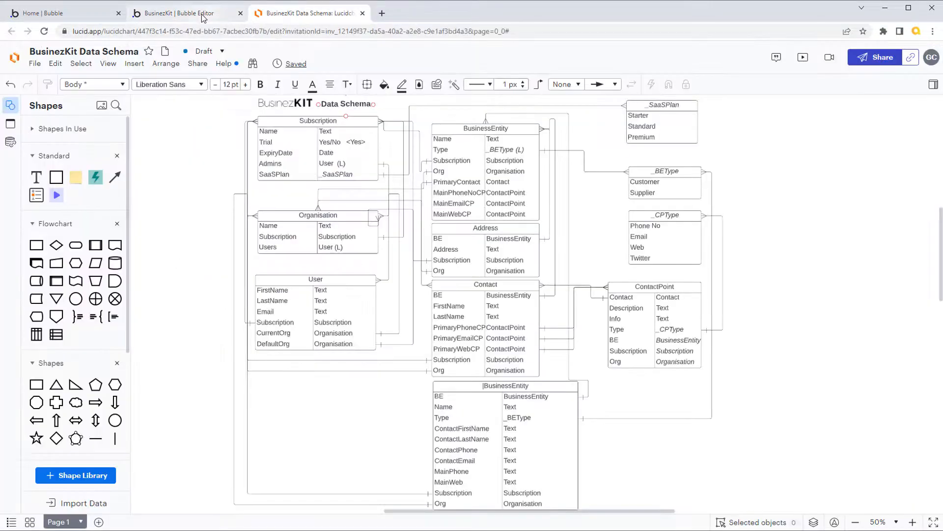
{"action": "left_click", "coordinate": [203, 14]}
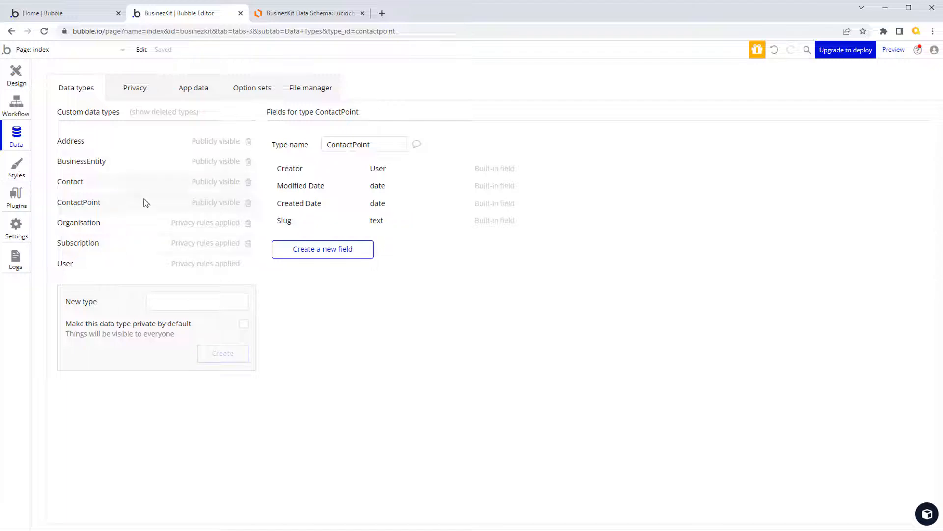
{"action": "left_click", "coordinate": [309, 13]}
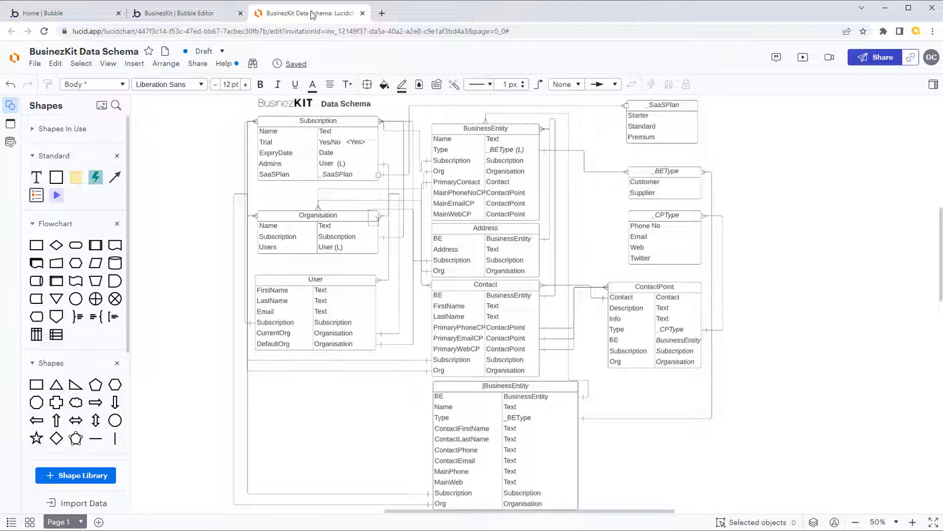
{"action": "left_click", "coordinate": [197, 13]}
{"action": "left_click", "coordinate": [260, 91]}
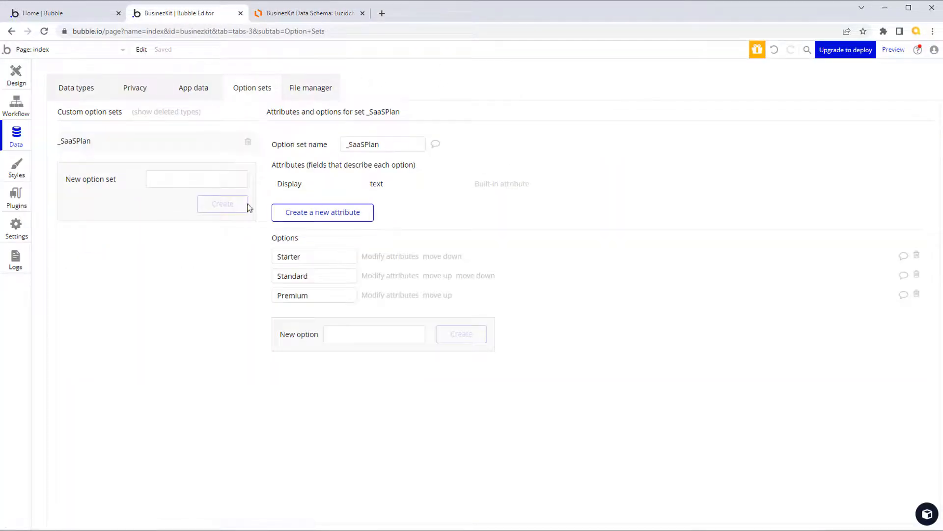
{"action": "left_click", "coordinate": [179, 178]}
{"action": "type", "text": "_BEType"}
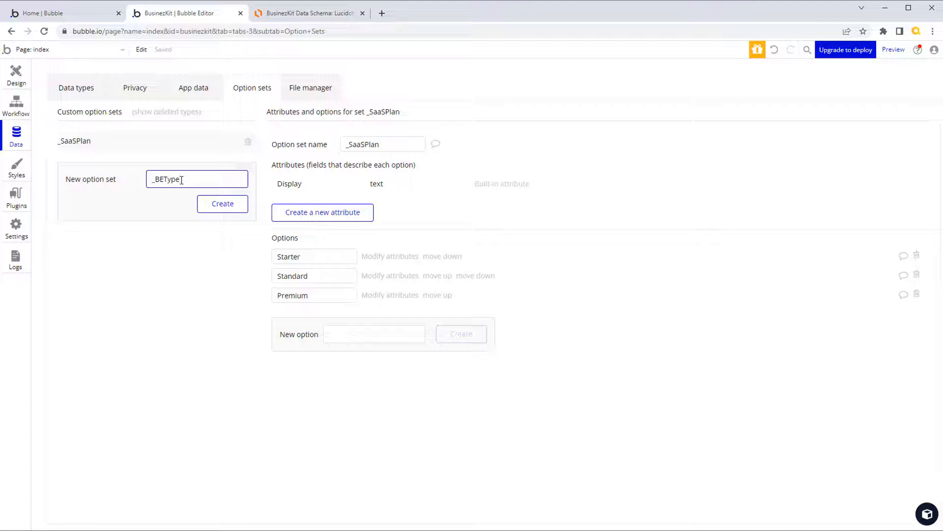
{"action": "left_click", "coordinate": [224, 204]}
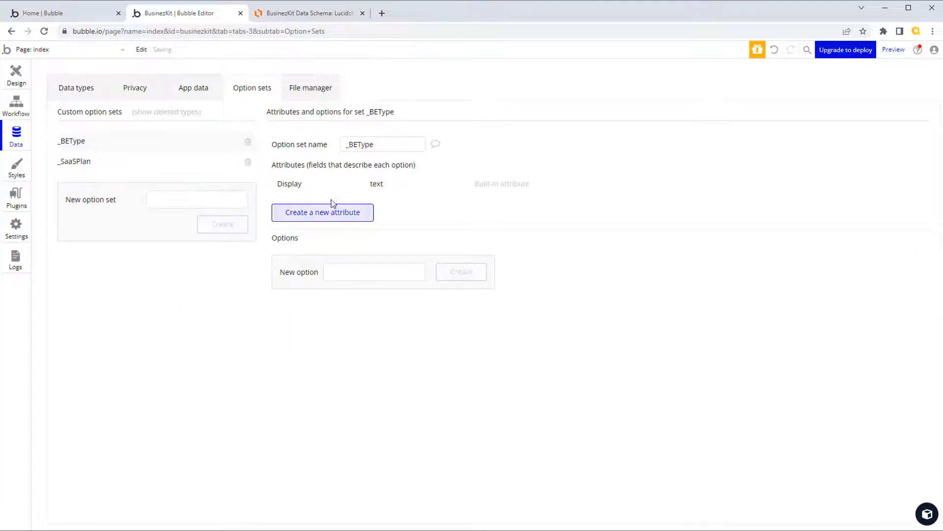
Step: Add the options Customer and Supplier to the _BEType option set
{"action": "left_click", "coordinate": [341, 272]}
{"action": "type", "text": "Customer"}
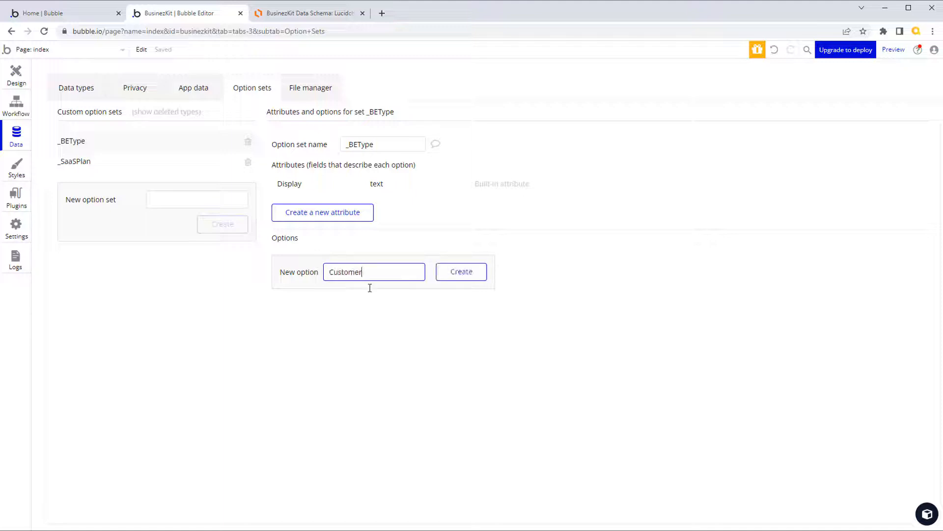
{"action": "left_click", "coordinate": [460, 272]}
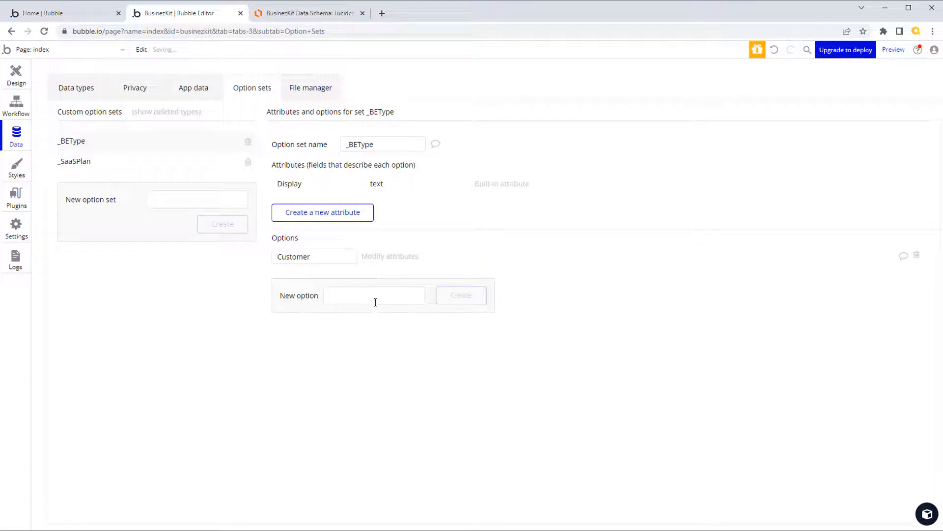
{"action": "left_click", "coordinate": [376, 302]}
{"action": "type", "text": "Supplier"}
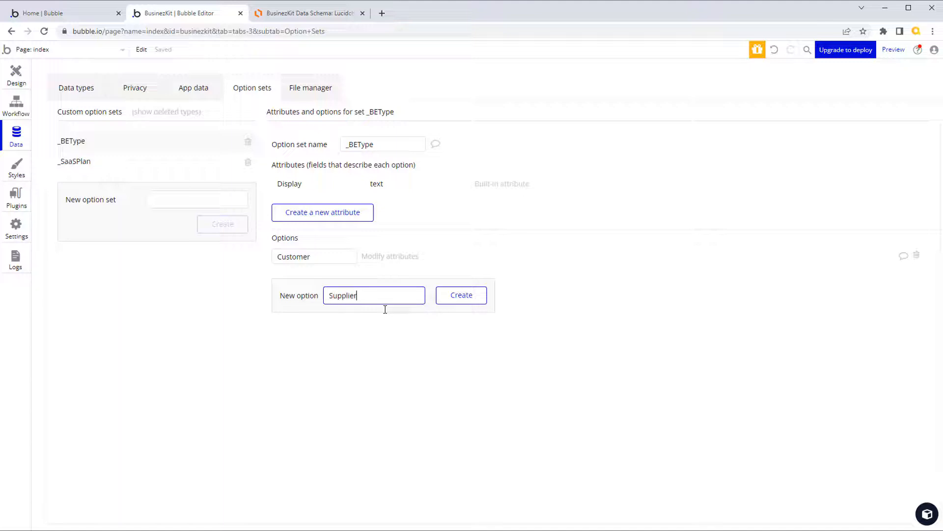
{"action": "left_click", "coordinate": [450, 298]}
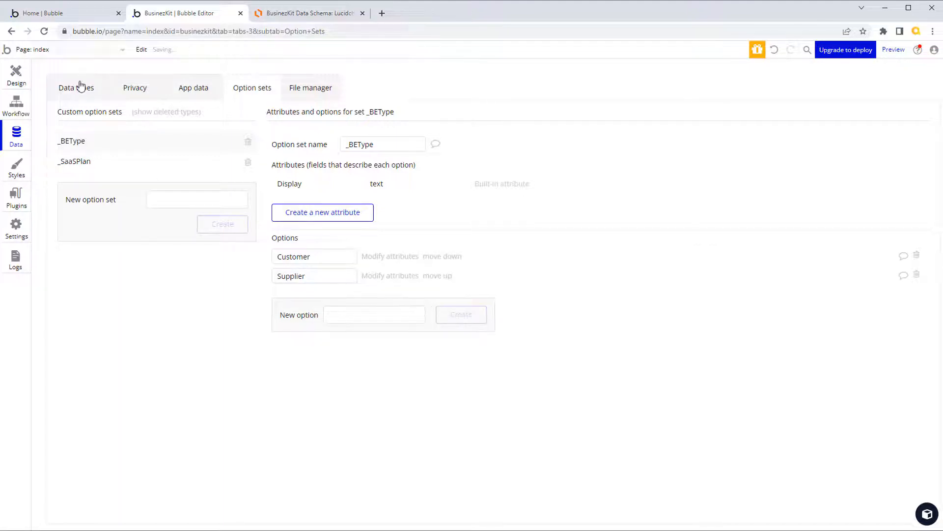
Step: Consult the Lucidchart schema and add a text field called Name to the BusinessEntity data type in Bubble
{"action": "left_click", "coordinate": [307, 15]}
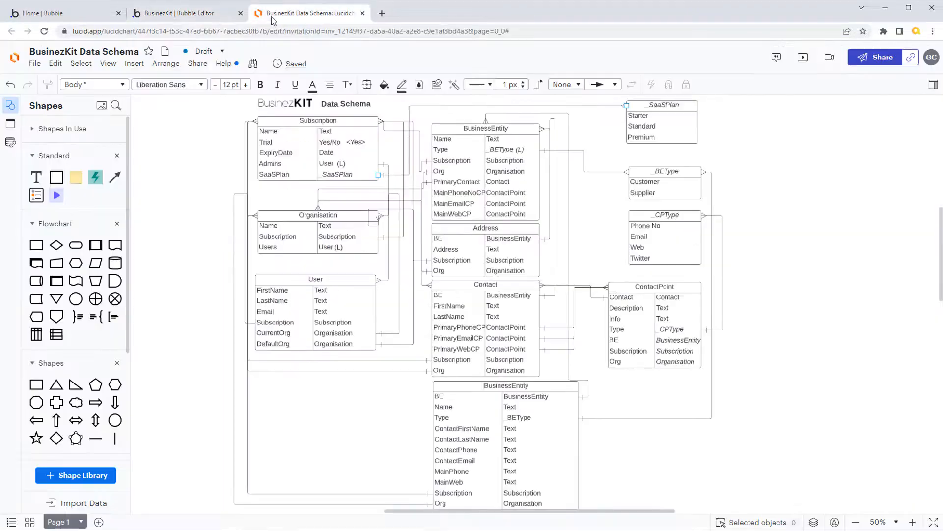
{"action": "left_click", "coordinate": [206, 14]}
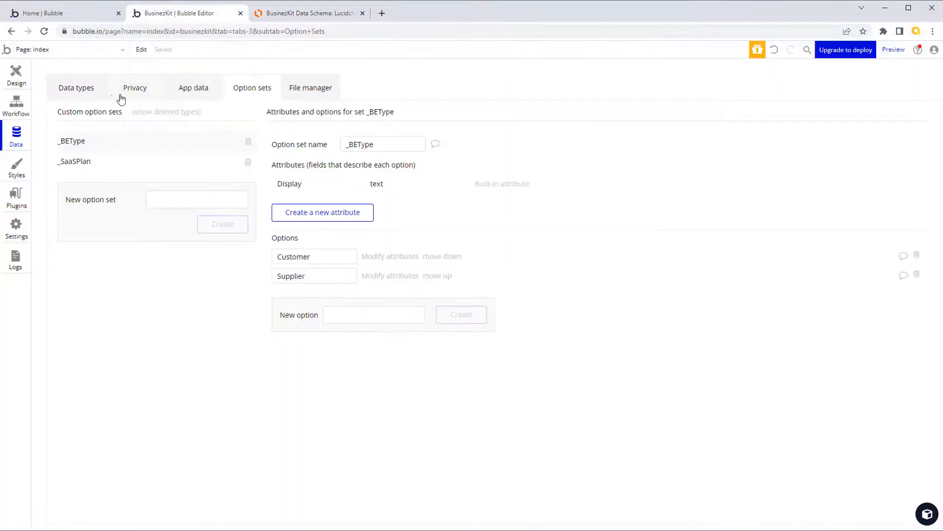
{"action": "left_click", "coordinate": [88, 91]}
{"action": "left_click", "coordinate": [116, 161]}
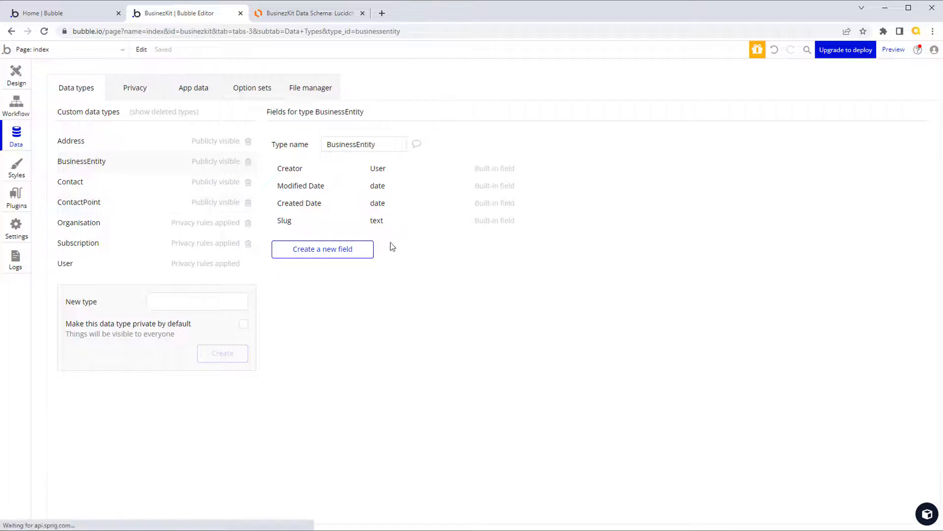
{"action": "left_click", "coordinate": [366, 249]}
{"action": "type", "text": "Name"}
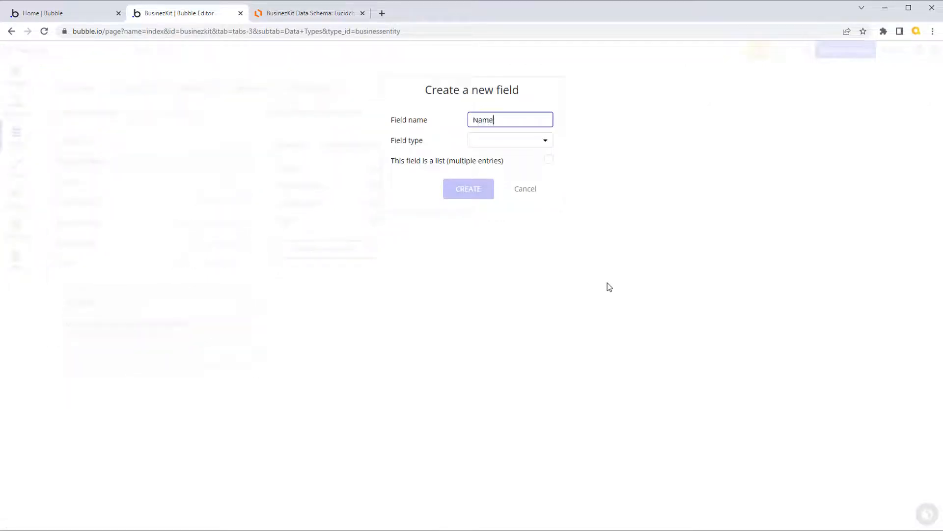
{"action": "left_click", "coordinate": [541, 144]}
{"action": "left_click", "coordinate": [513, 157]}
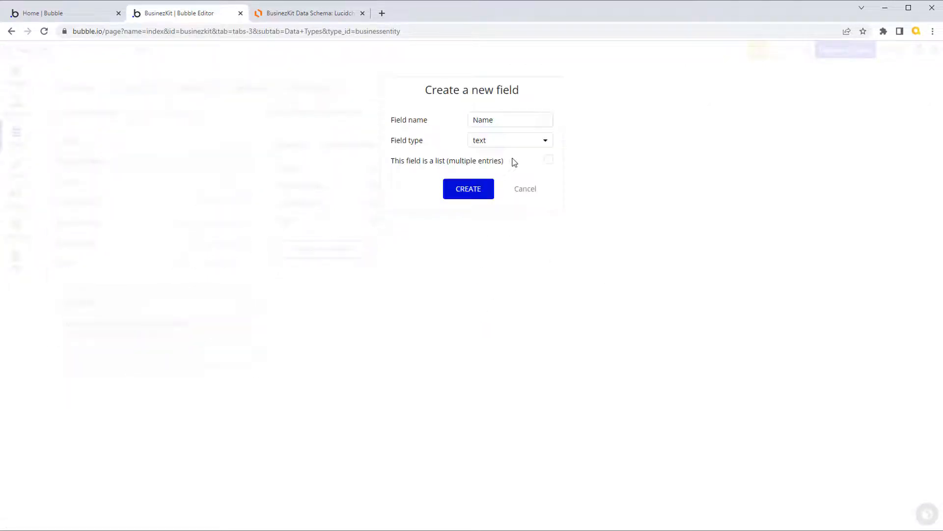
{"action": "left_click", "coordinate": [477, 192]}
Step: Add a Type field to BusinessEntity as a list of _BEType, checking the list setting against the Lucidchart schema
{"action": "left_click", "coordinate": [347, 267]}
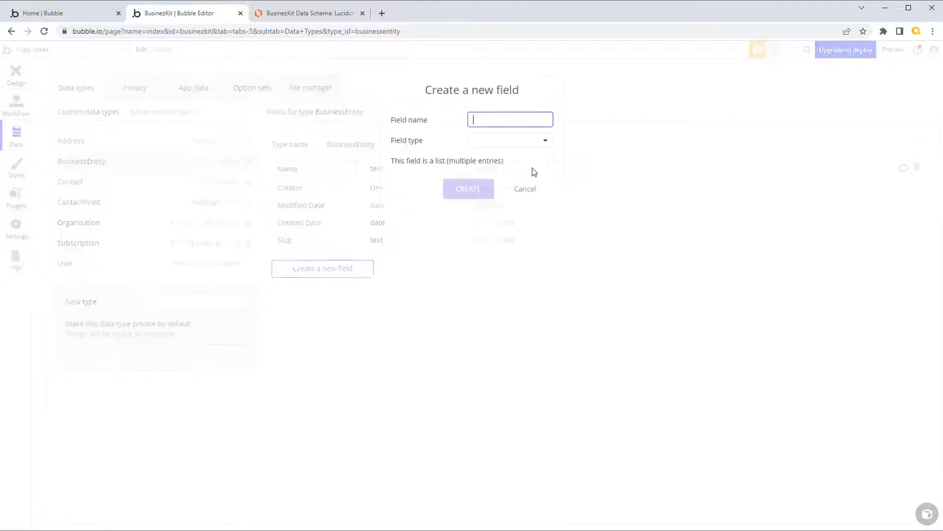
{"action": "type", "text": "Type"}
{"action": "left_click", "coordinate": [544, 143]}
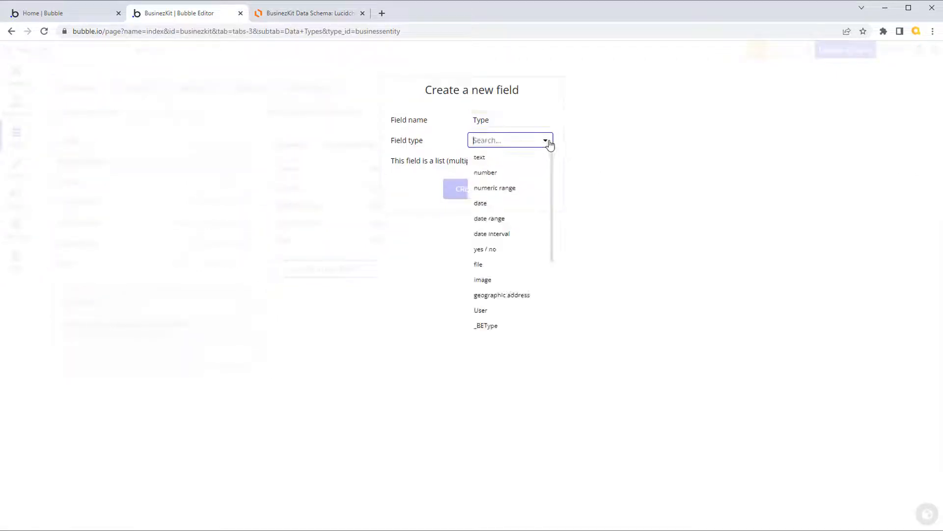
{"action": "scroll", "coordinate": [556, 248], "scroll_direction": "down", "scroll_amount": 2}
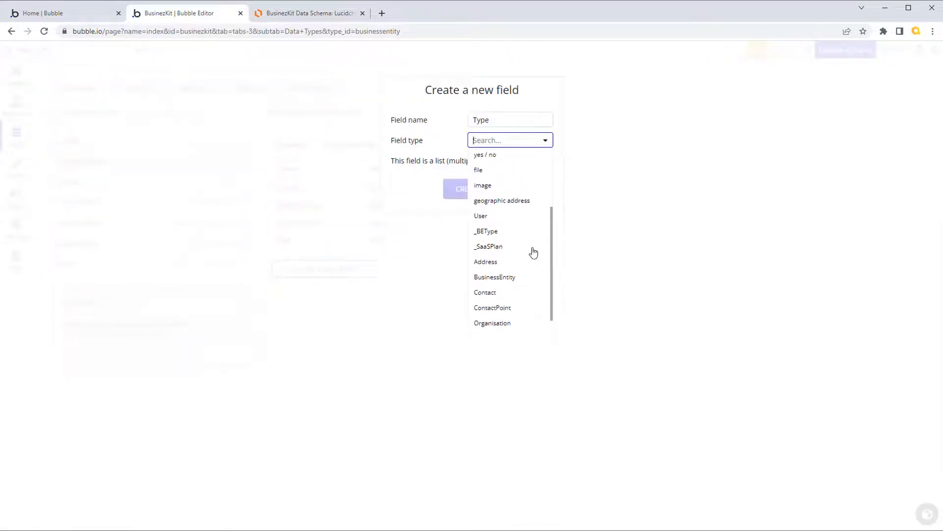
{"action": "left_click", "coordinate": [509, 234]}
{"action": "left_click", "coordinate": [342, 14]}
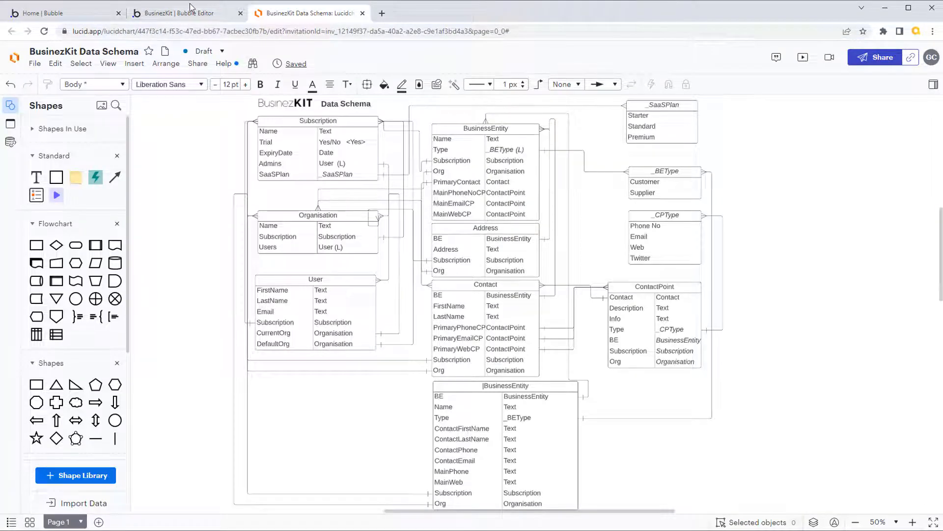
{"action": "left_click", "coordinate": [190, 10]}
{"action": "left_click", "coordinate": [546, 159]}
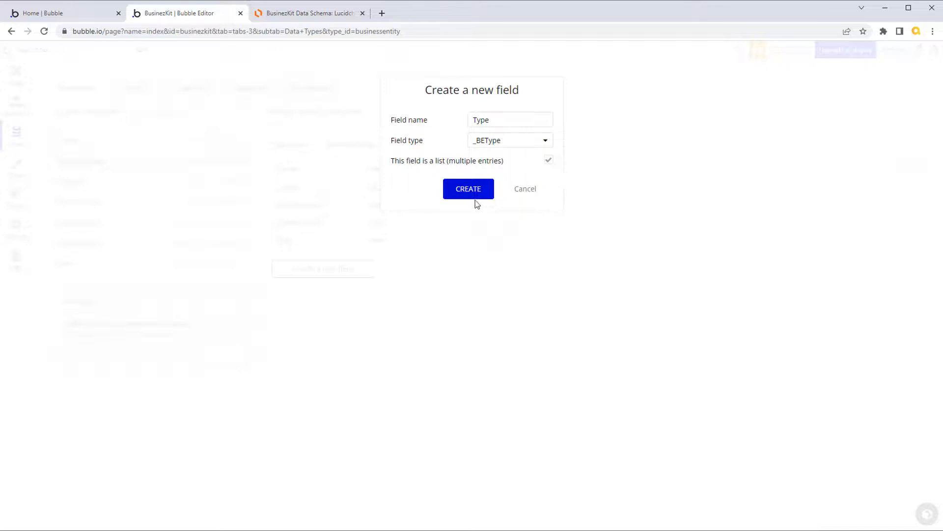
{"action": "left_click", "coordinate": [477, 196]}
Step: Check the schema for the next field and add a Subscription field of type Subscription to BusinessEntity in Bubble
{"action": "left_click", "coordinate": [301, 15]}
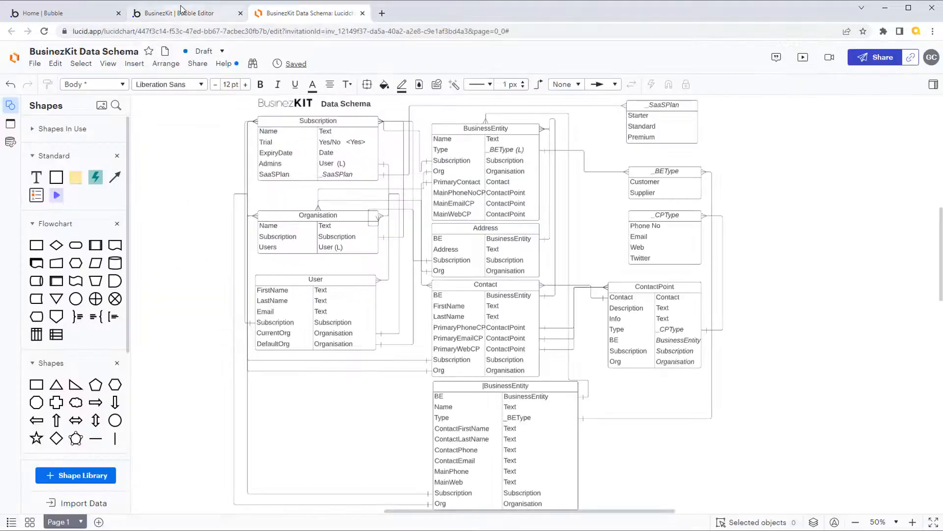
{"action": "left_click", "coordinate": [189, 15]}
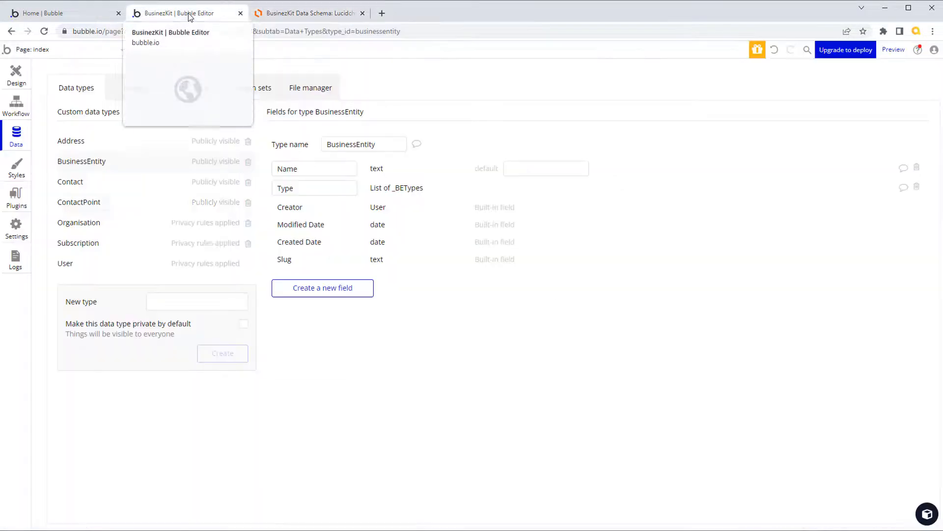
{"action": "left_click", "coordinate": [319, 292]}
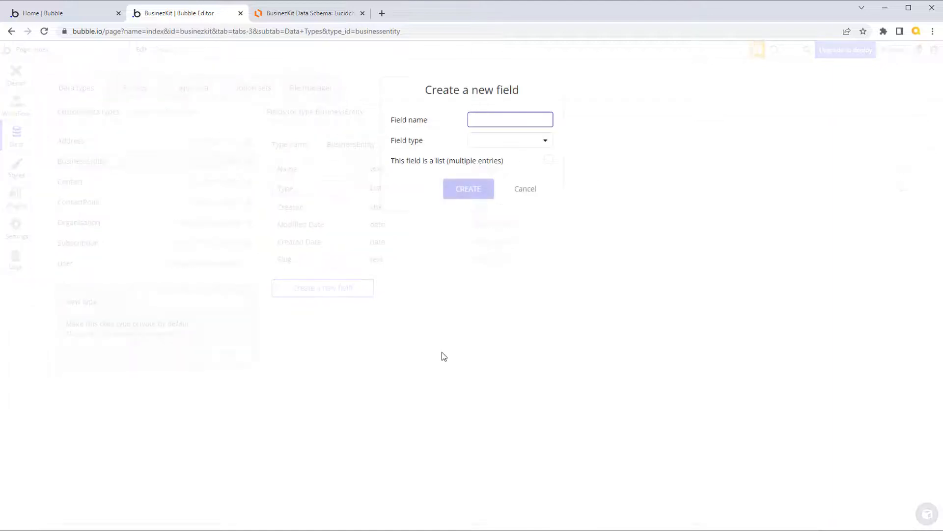
{"action": "type", "text": "Subscription"}
{"action": "left_click", "coordinate": [548, 141]}
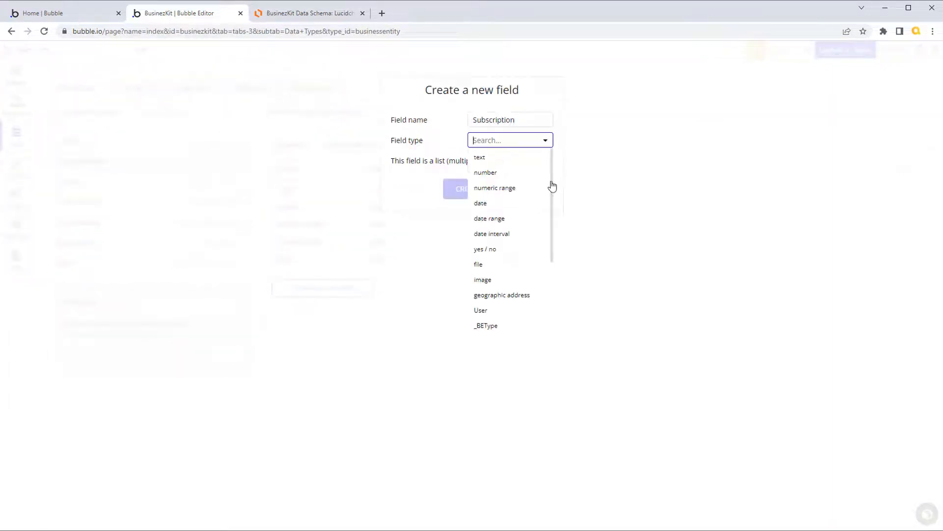
{"action": "left_click_drag", "start_coordinate": [551, 187], "coordinate": [552, 295]}
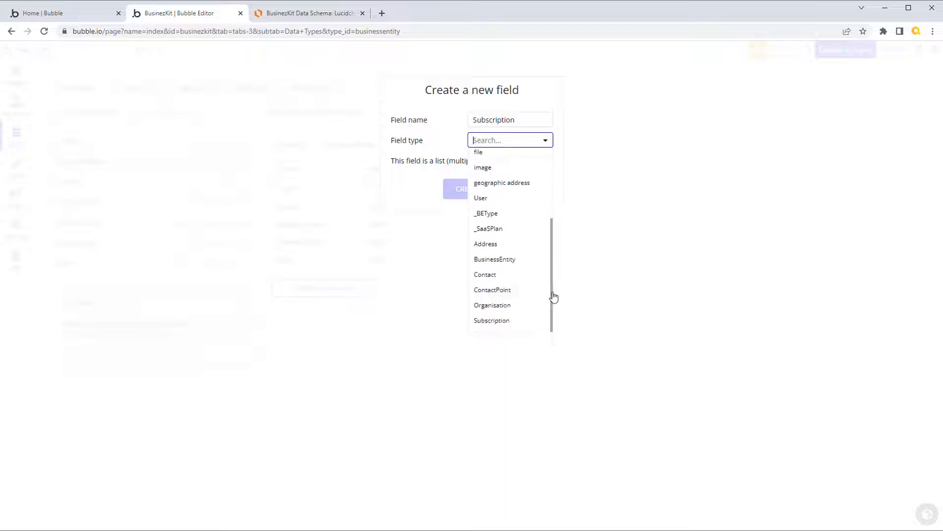
{"action": "left_click", "coordinate": [502, 320]}
{"action": "left_click", "coordinate": [485, 190]}
Step: Add an Org field of type Organisation to the BusinessEntity data type
{"action": "left_click", "coordinate": [341, 312]}
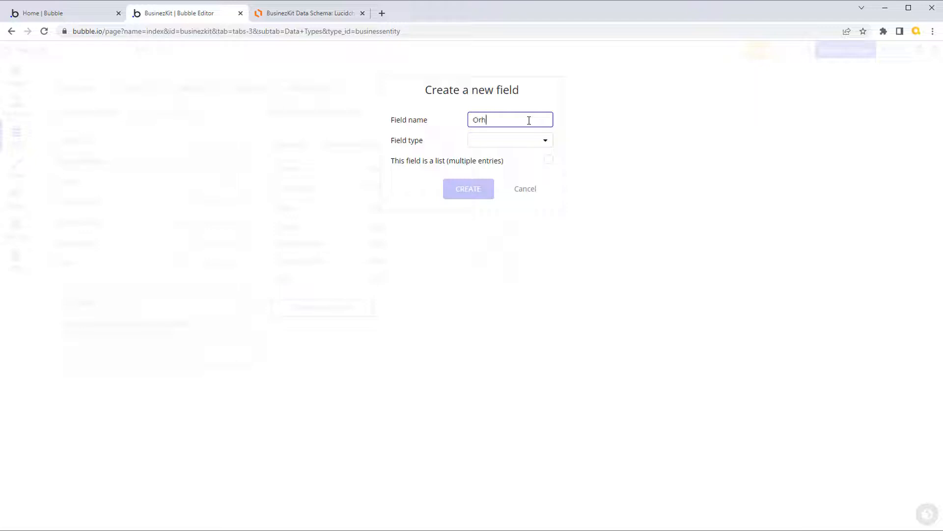
{"action": "left_click", "coordinate": [544, 142]}
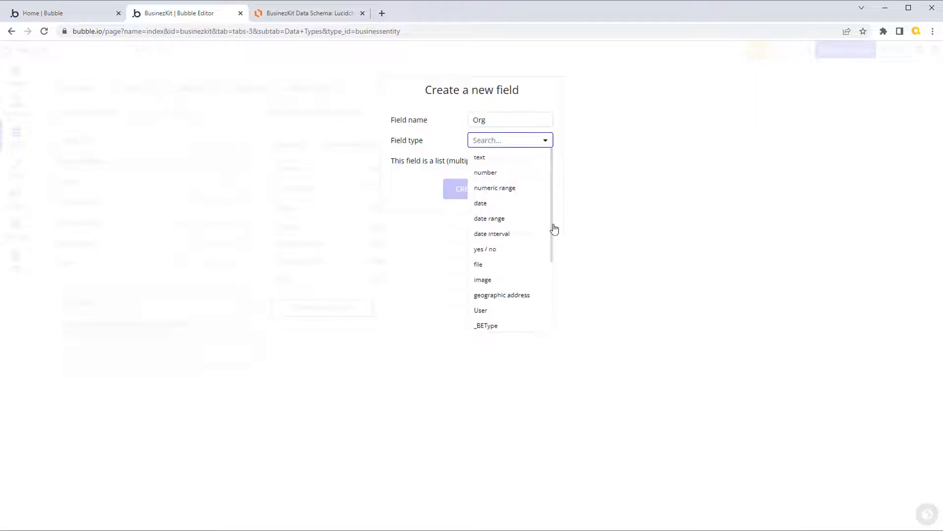
{"action": "left_click_drag", "start_coordinate": [551, 246], "coordinate": [510, 337]}
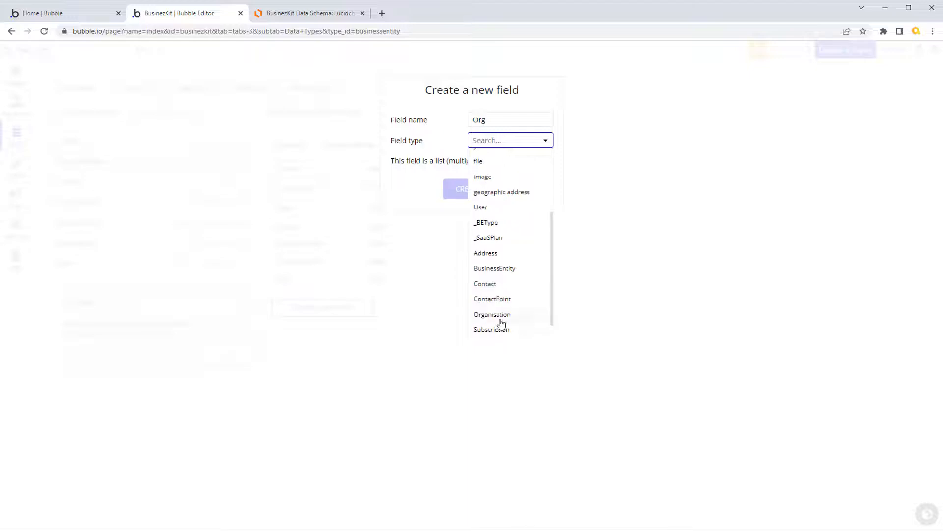
{"action": "left_click", "coordinate": [501, 319]}
{"action": "left_click", "coordinate": [480, 191]}
Step: Consult the schema again and add a PrimaryContact field of type Contact to BusinessEntity in Bubble
{"action": "left_click", "coordinate": [306, 15]}
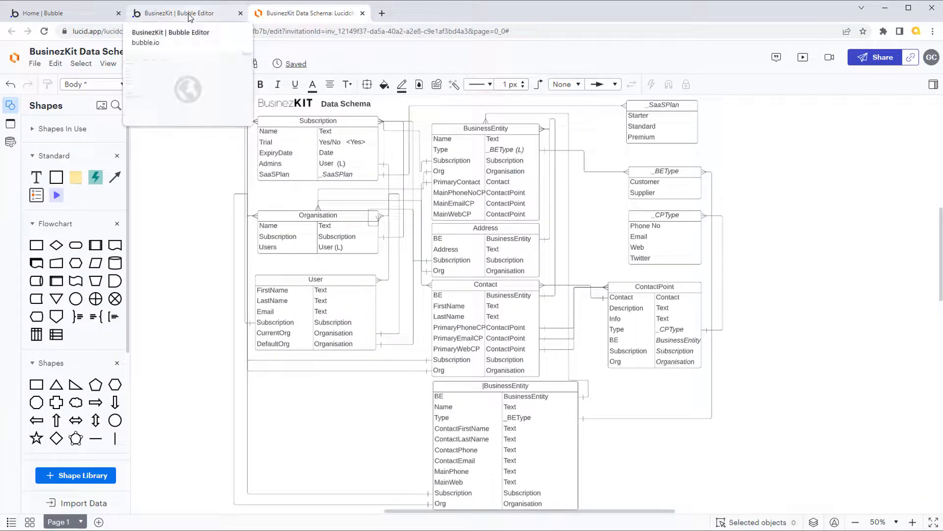
{"action": "left_click", "coordinate": [194, 16]}
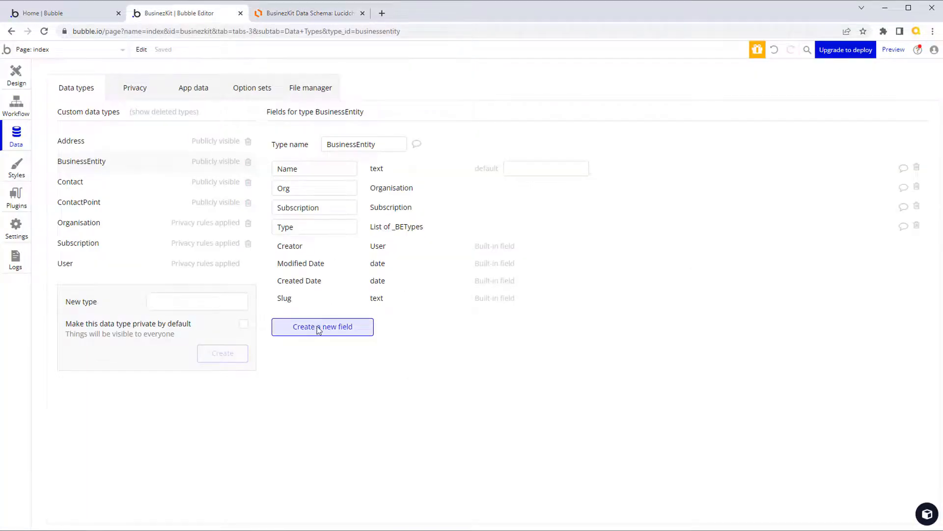
{"action": "left_click", "coordinate": [364, 328]}
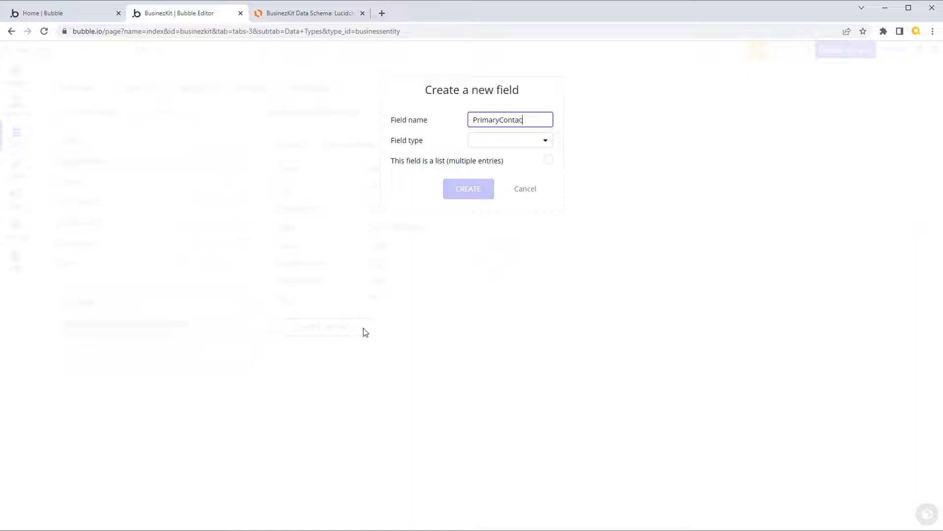
{"action": "left_click", "coordinate": [543, 141]}
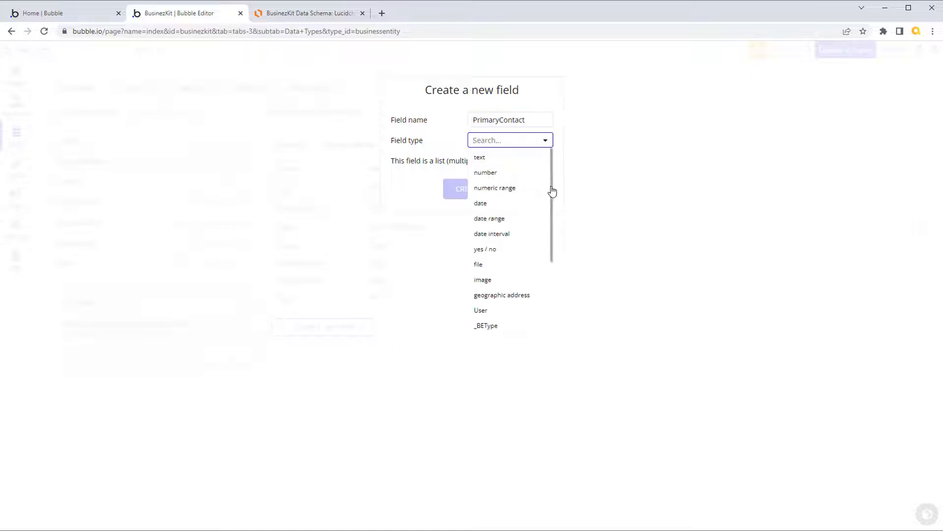
{"action": "left_click_drag", "start_coordinate": [553, 200], "coordinate": [551, 254]}
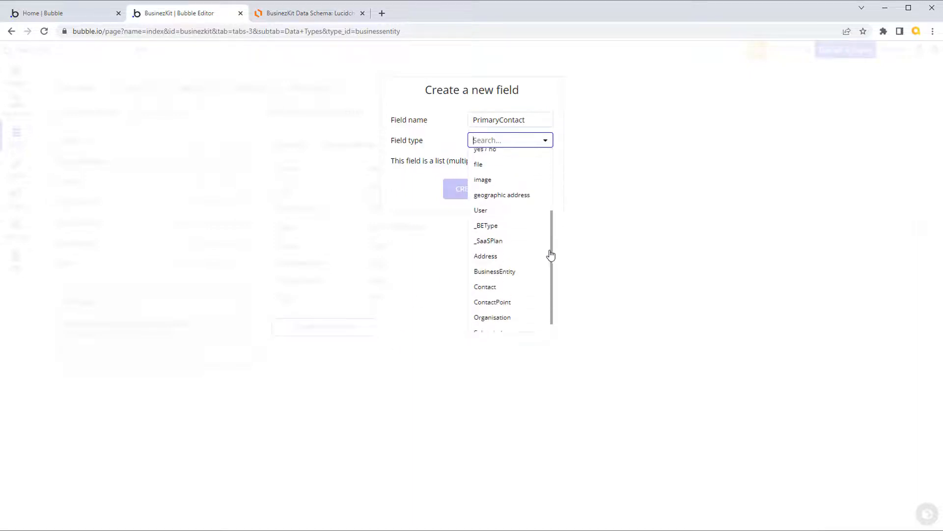
{"action": "left_click", "coordinate": [494, 287]}
{"action": "left_click", "coordinate": [464, 188]}
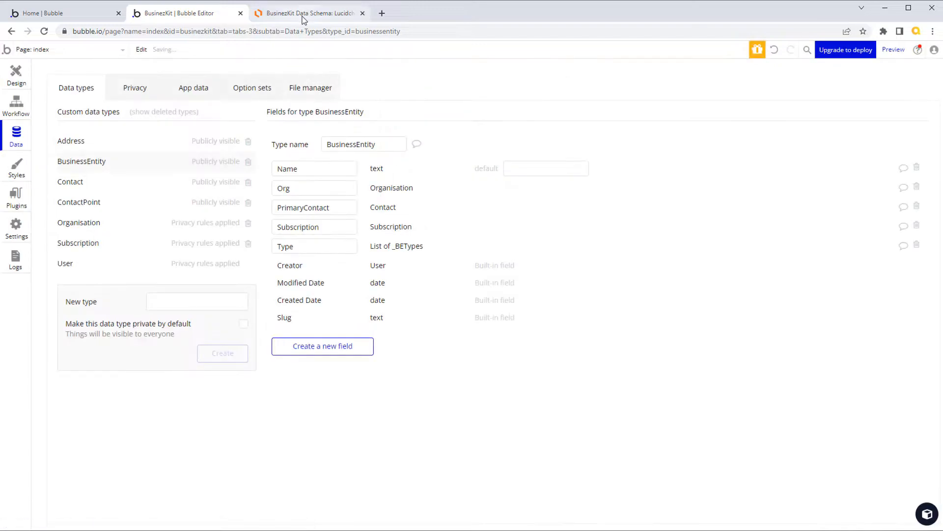
Step: Check the Lucidchart schema for the next BusinessEntity field and add a MainPhoneNo field of type ContactPoint in Bubble
{"action": "left_click", "coordinate": [302, 16]}
{"action": "mouse_move", "coordinate": [201, 19]}
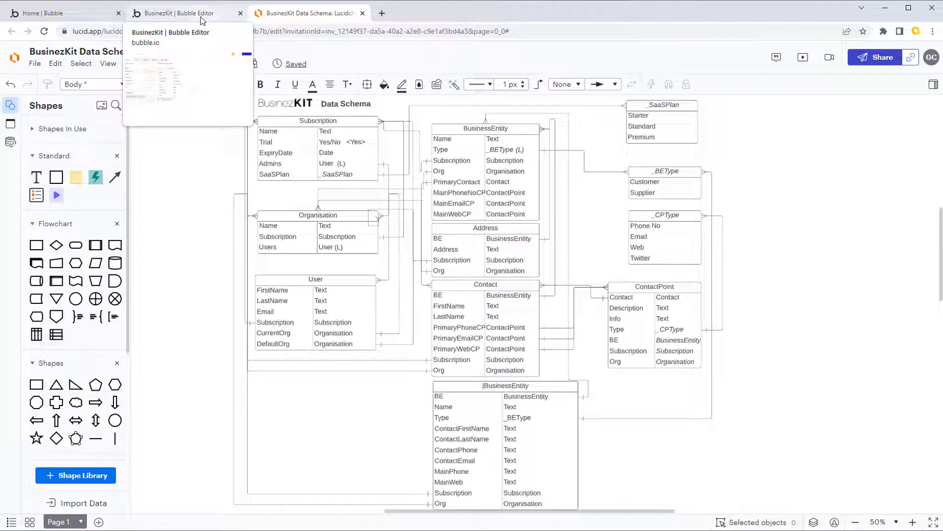
{"action": "left_click", "coordinate": [201, 17]}
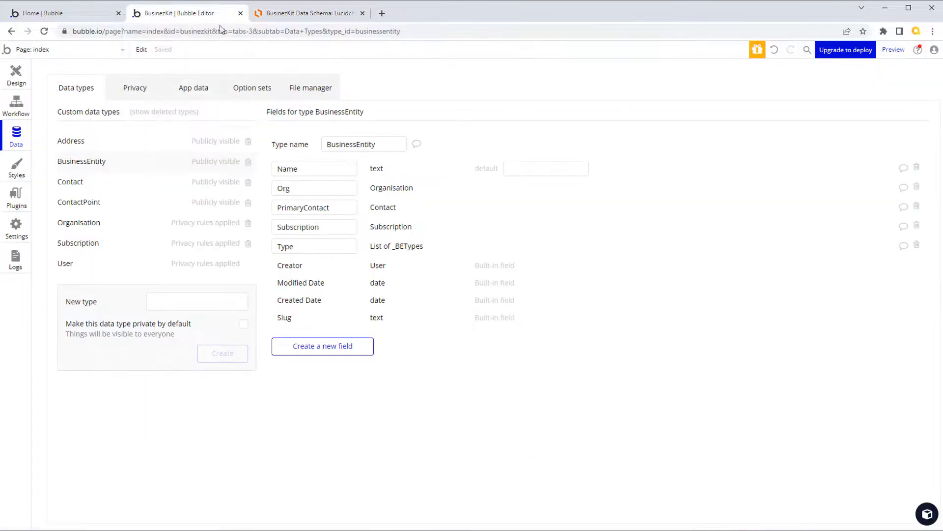
{"action": "left_click", "coordinate": [308, 350]}
{"action": "type", "text": "MainPhoneNo"}
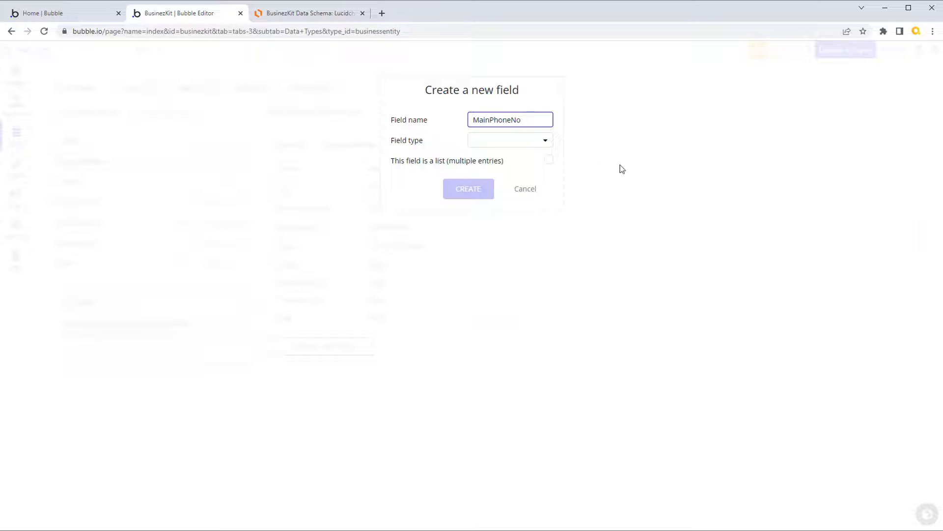
{"action": "left_click", "coordinate": [544, 143]}
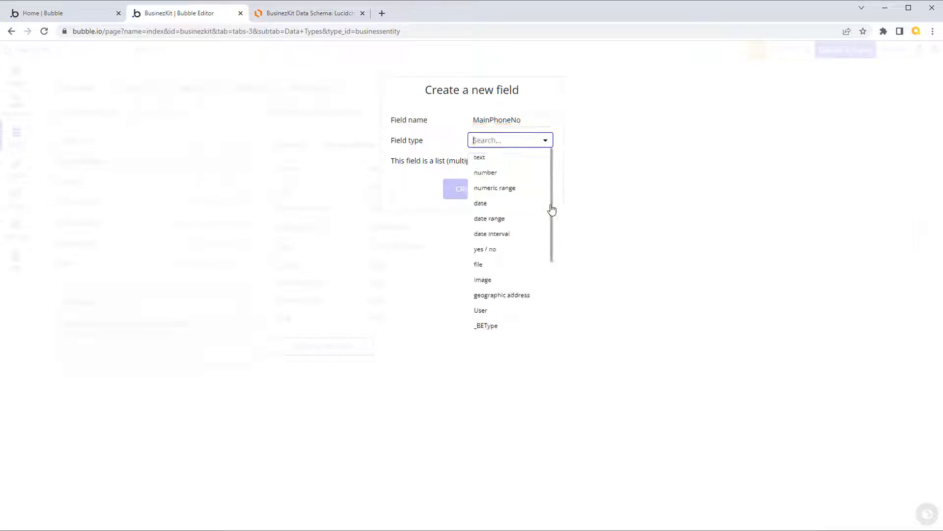
{"action": "left_click_drag", "start_coordinate": [550, 206], "coordinate": [555, 285]}
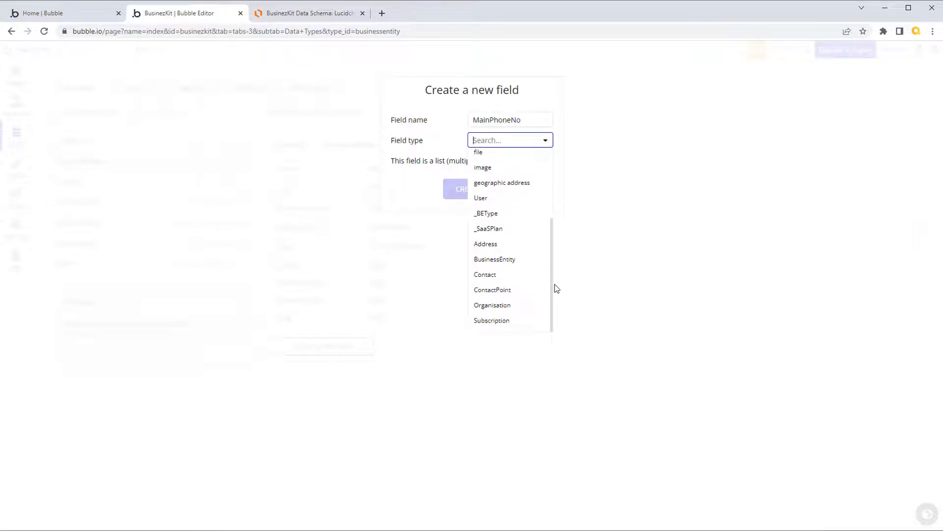
{"action": "left_click", "coordinate": [518, 290]}
{"action": "left_click", "coordinate": [466, 192]}
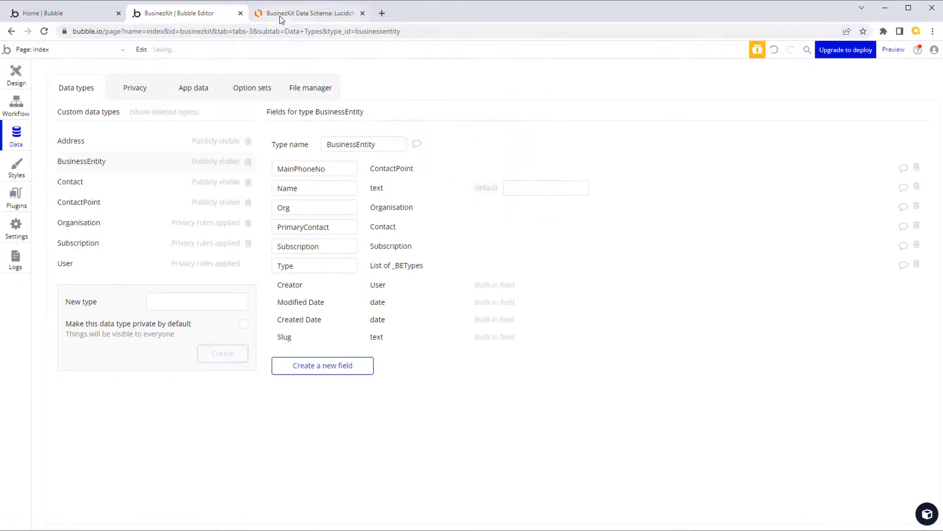
Step: Consult the Lucidchart schema again and add a MainEmail field of type ContactPoint to BusinessEntity in Bubble
{"action": "left_click", "coordinate": [279, 15]}
{"action": "mouse_move", "coordinate": [206, 17]}
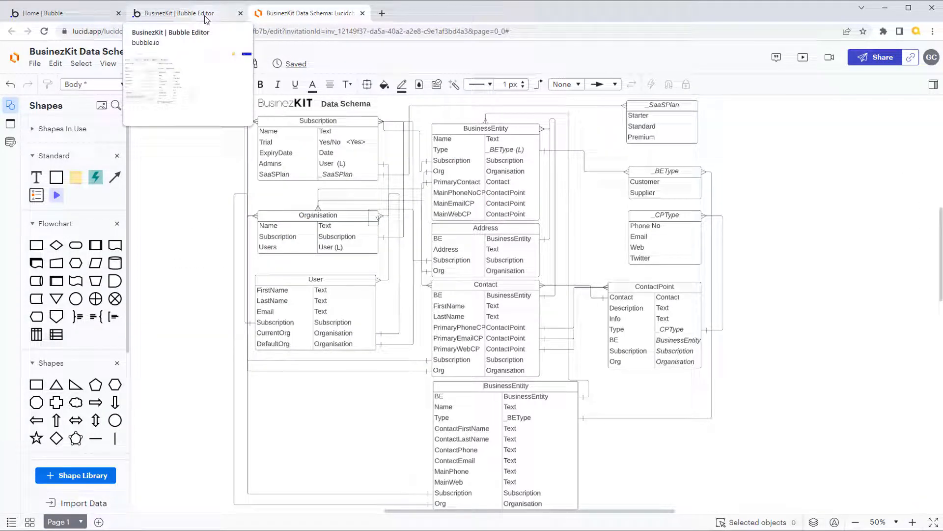
{"action": "left_click", "coordinate": [210, 18]}
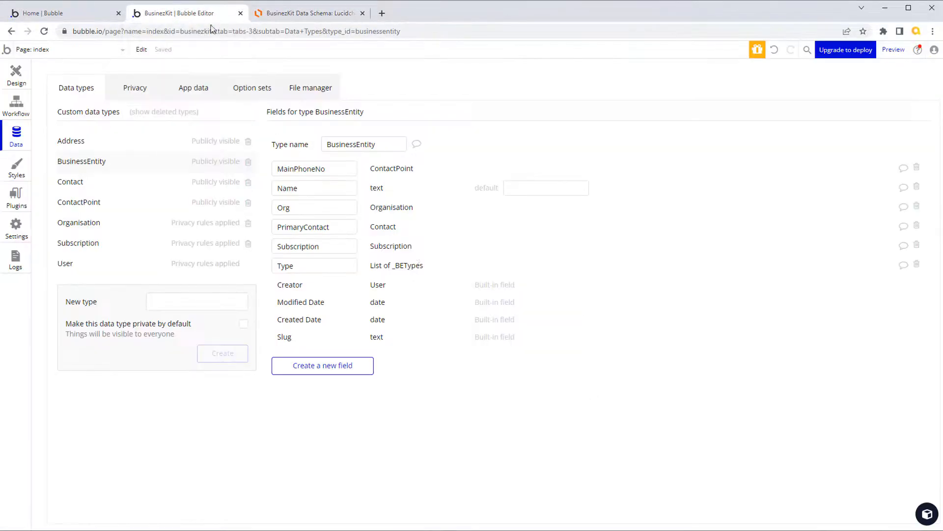
{"action": "left_click", "coordinate": [364, 365]}
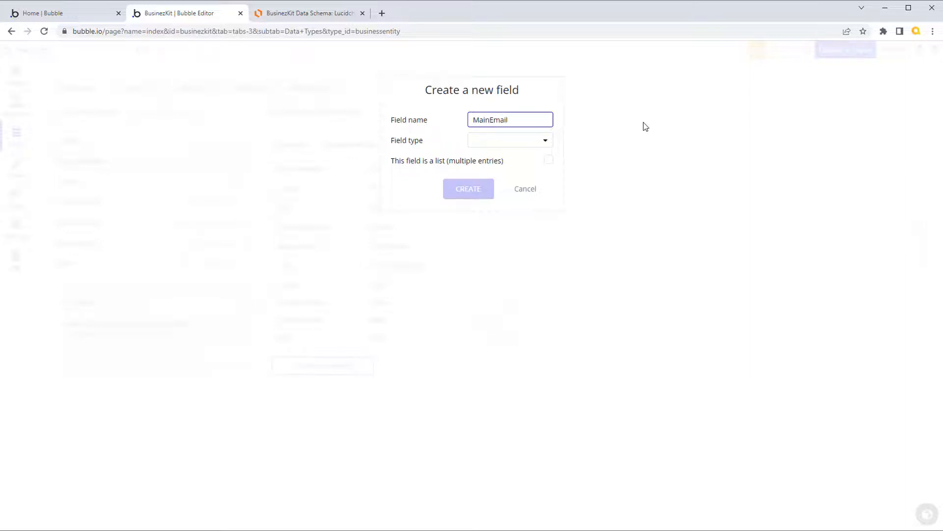
{"action": "type", "text": "MainEmail"}
{"action": "left_click", "coordinate": [546, 142]}
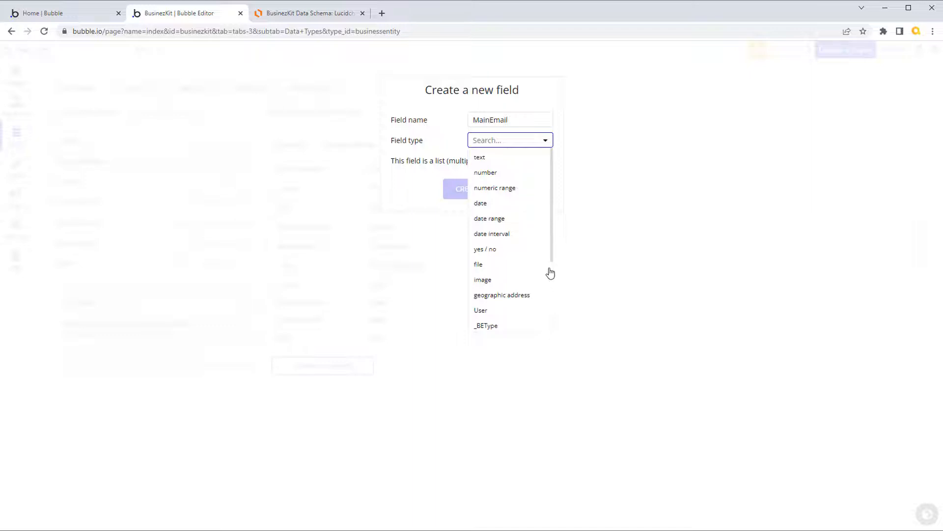
{"action": "left_click_drag", "start_coordinate": [551, 264], "coordinate": [508, 327]}
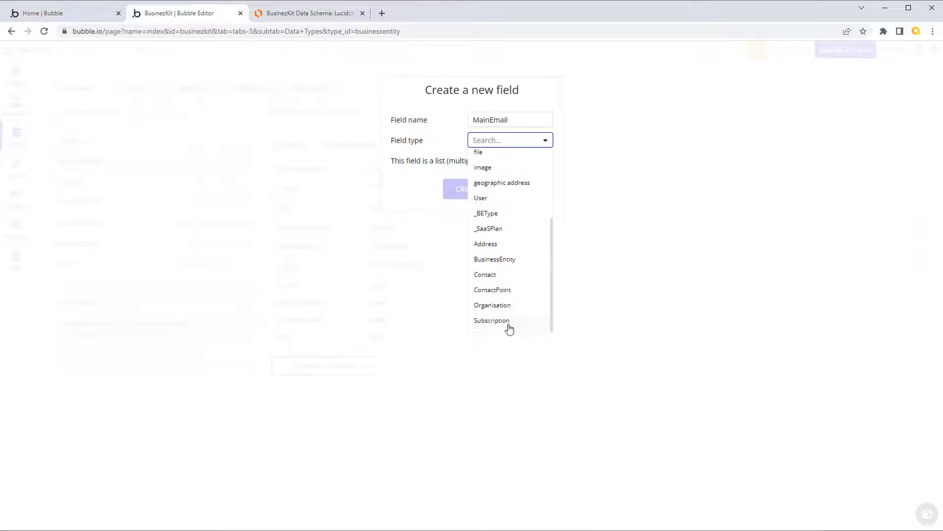
{"action": "left_click", "coordinate": [506, 291]}
{"action": "left_click", "coordinate": [467, 195]}
Step: Add a MainWeb field of type ContactPoint to the BusinessEntity data type
{"action": "left_click", "coordinate": [317, 390]}
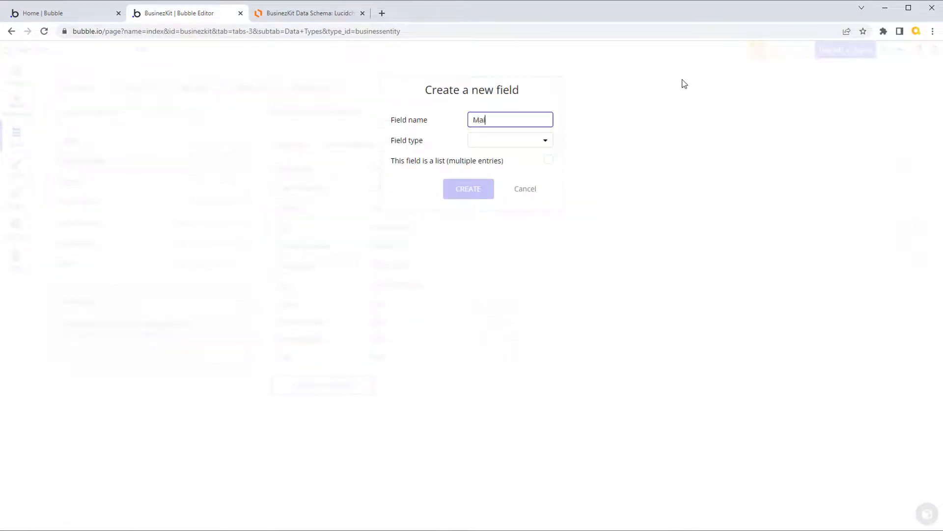
{"action": "left_click", "coordinate": [546, 142]}
{"action": "type", "text": "c"}
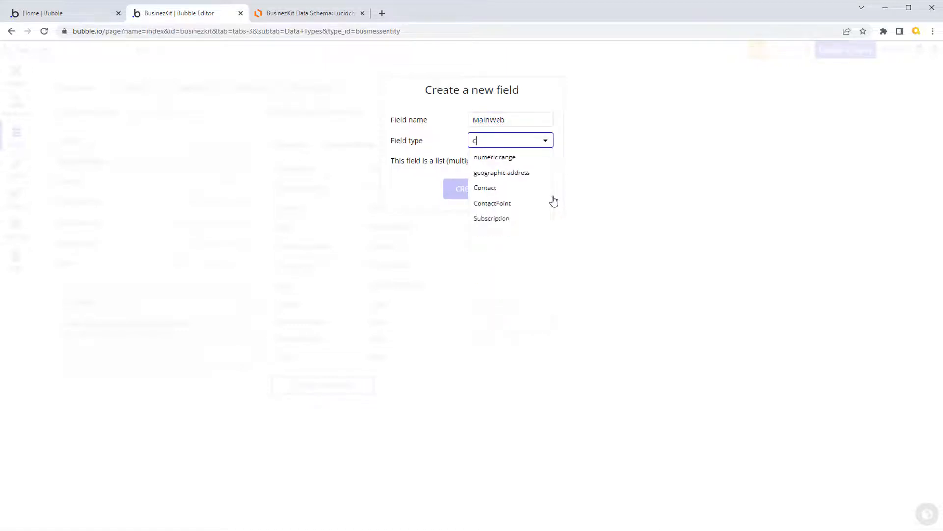
{"action": "left_click", "coordinate": [513, 205]}
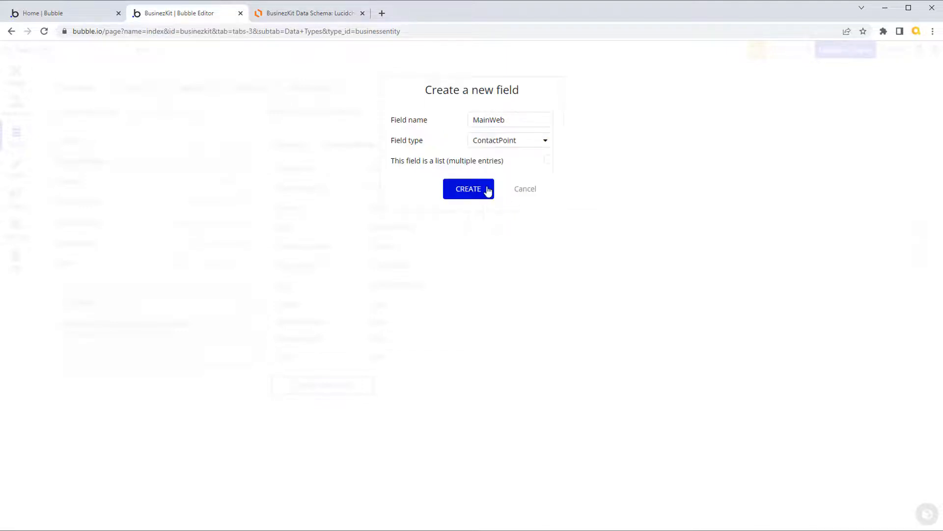
{"action": "left_click", "coordinate": [469, 189]}
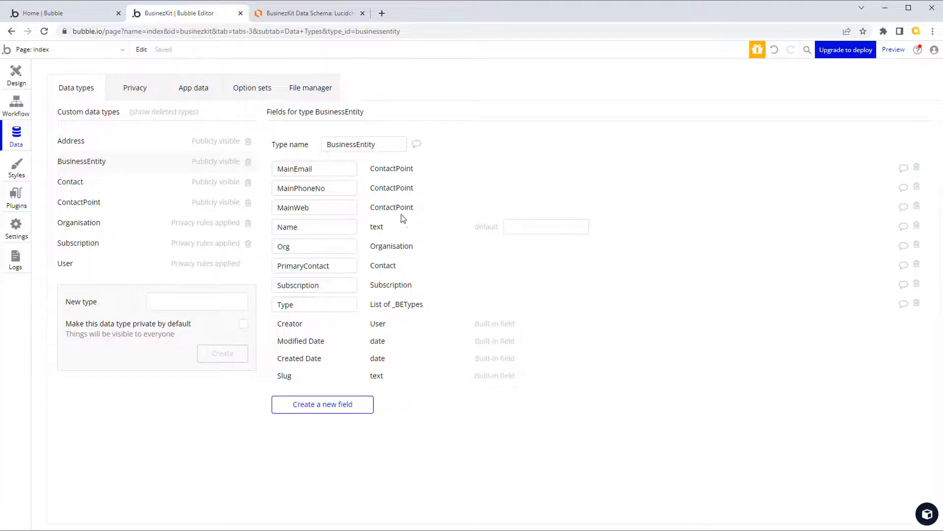
Step: Check the Address table in the Lucidchart schema, and add a Subscription field of type Subscription to Bubble's Address data type
{"action": "left_click", "coordinate": [315, 12]}
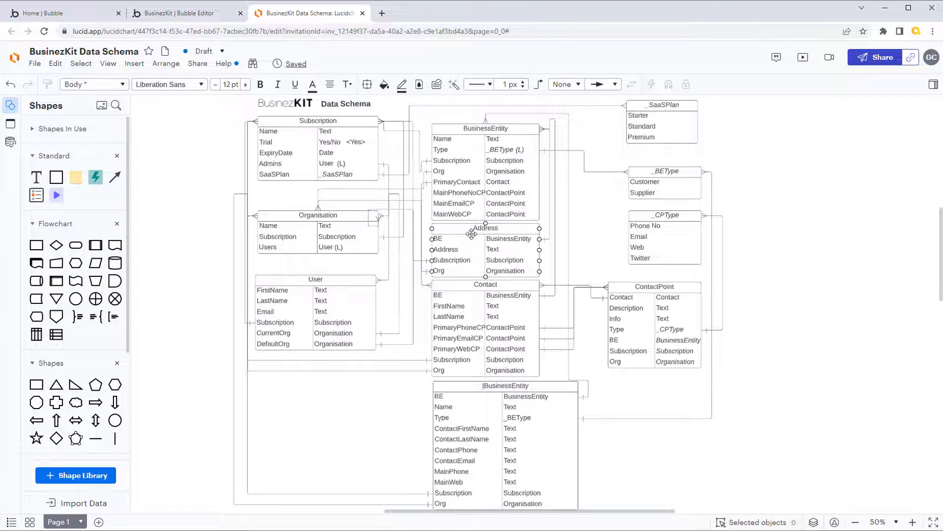
{"action": "left_click", "coordinate": [199, 15]}
{"action": "left_click", "coordinate": [82, 144]}
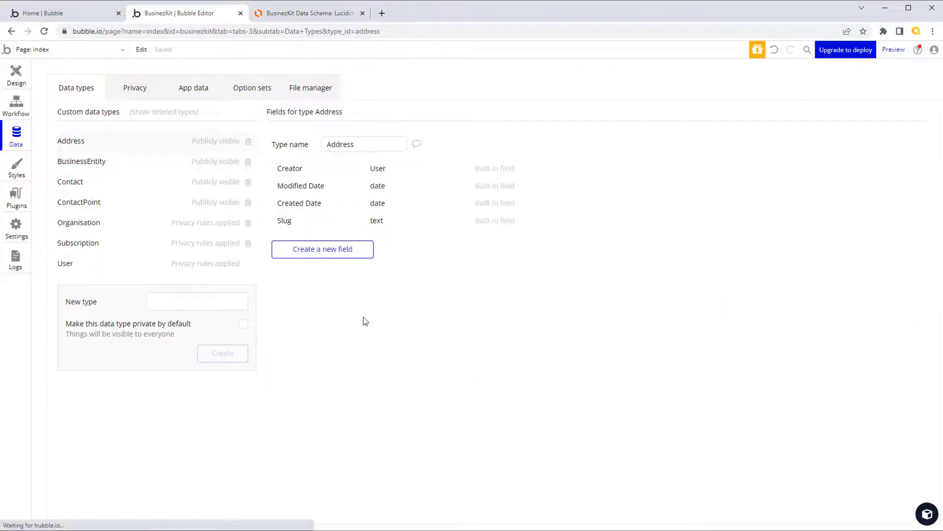
{"action": "left_click", "coordinate": [328, 250]}
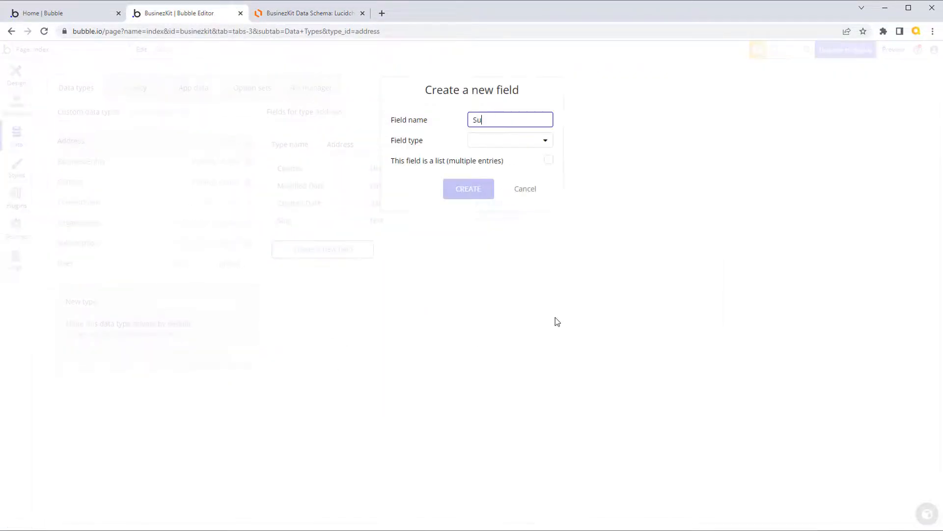
{"action": "left_click", "coordinate": [545, 140]}
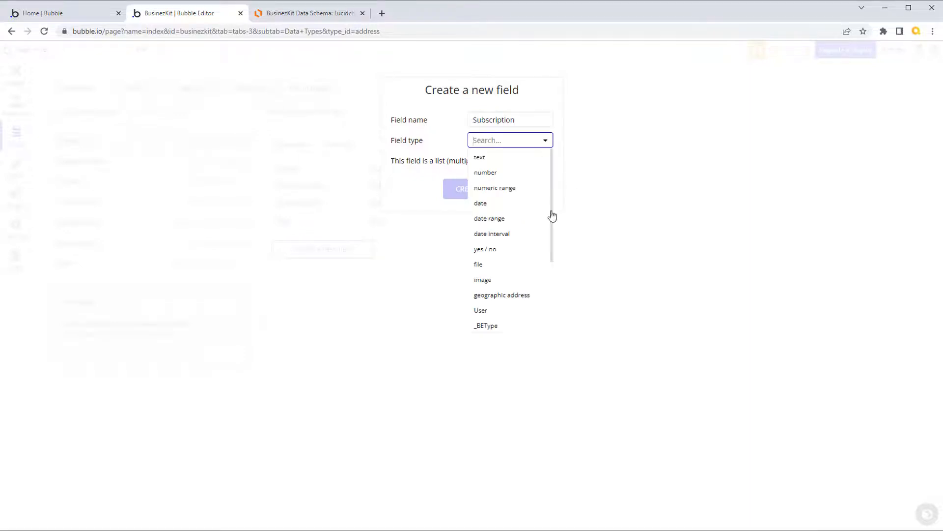
{"action": "scroll", "coordinate": [552, 213], "scroll_direction": "down", "scroll_amount": 5}
{"action": "left_click", "coordinate": [503, 322]}
{"action": "left_click", "coordinate": [468, 188]}
Step: Add an Org field of type Organisation to the Address data type
{"action": "left_click", "coordinate": [343, 273]}
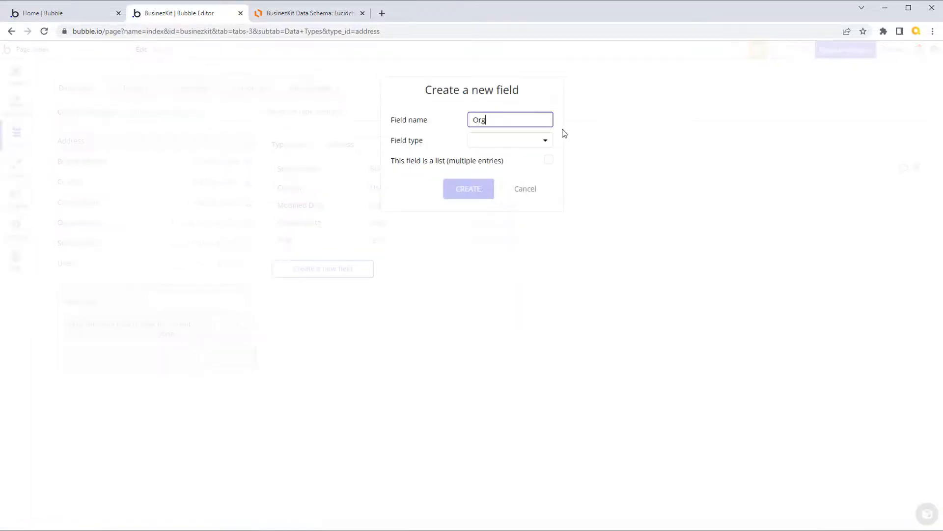
{"action": "left_click", "coordinate": [545, 140]}
{"action": "scroll", "coordinate": [546, 221], "scroll_direction": "down", "scroll_amount": 5}
{"action": "left_click", "coordinate": [503, 305]}
{"action": "left_click", "coordinate": [468, 189]}
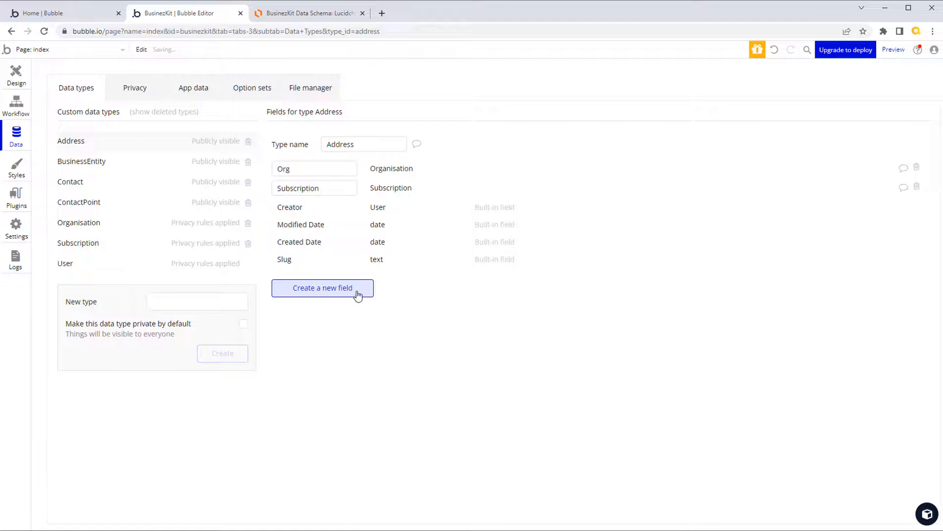
Step: Add a BusinessEntity field of type BusinessEntity to the Address data type
{"action": "left_click", "coordinate": [357, 292]}
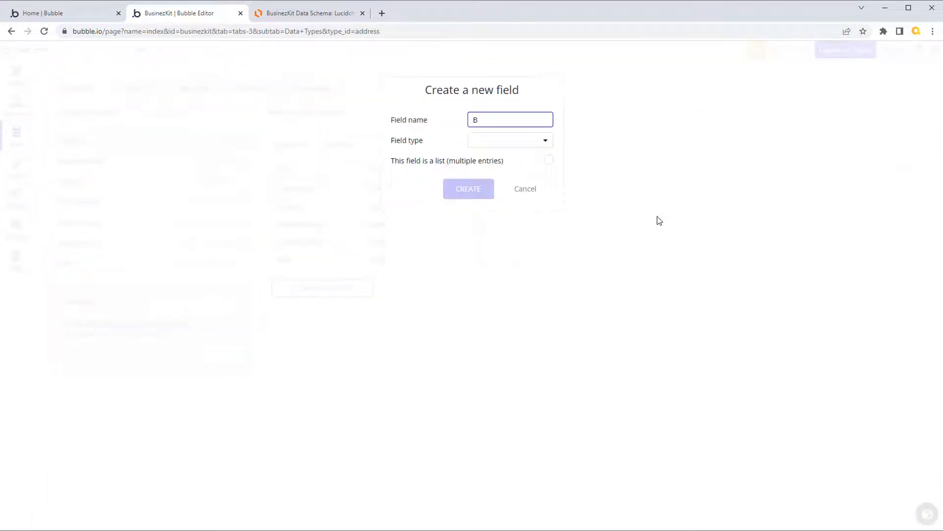
{"action": "type", "text": "BusinessEntity"}
{"action": "left_click", "coordinate": [546, 142]}
{"action": "left_click_drag", "start_coordinate": [549, 180], "coordinate": [551, 288]}
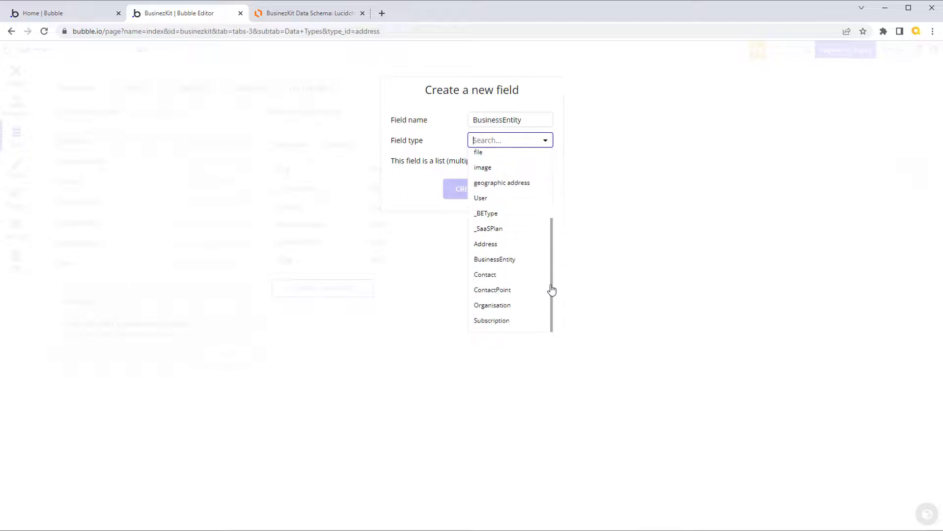
{"action": "left_click", "coordinate": [497, 263]}
{"action": "left_click", "coordinate": [471, 191]}
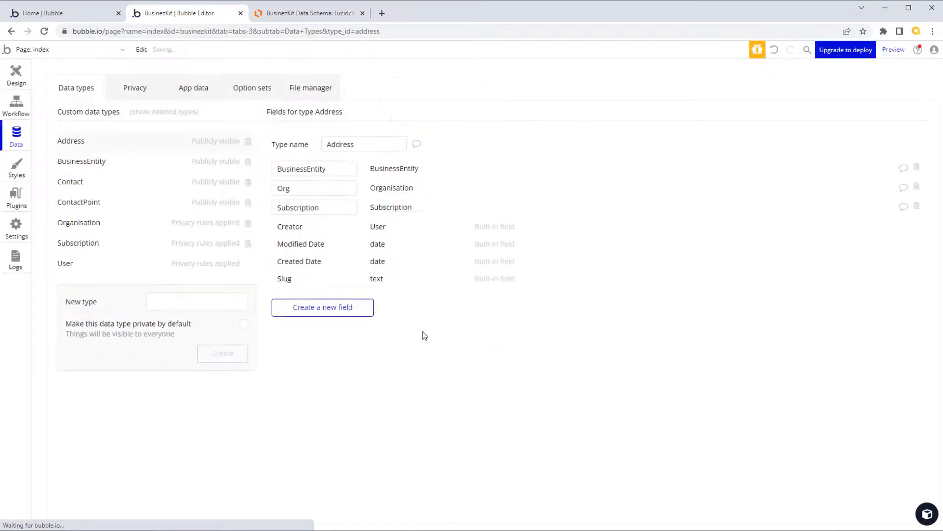
Step: Check the Lucidchart schema for the remaining Address field and add an Address field of type text in Bubble
{"action": "left_click", "coordinate": [329, 13]}
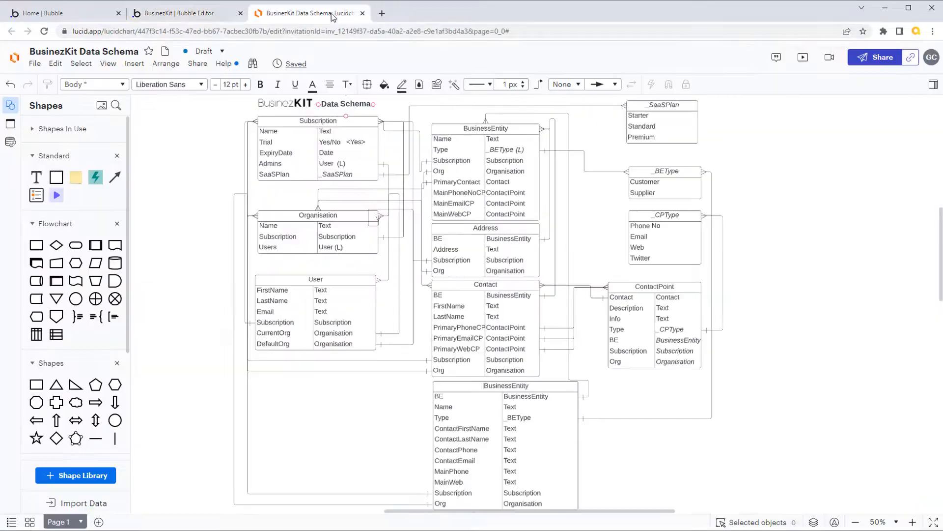
{"action": "left_click", "coordinate": [200, 17]}
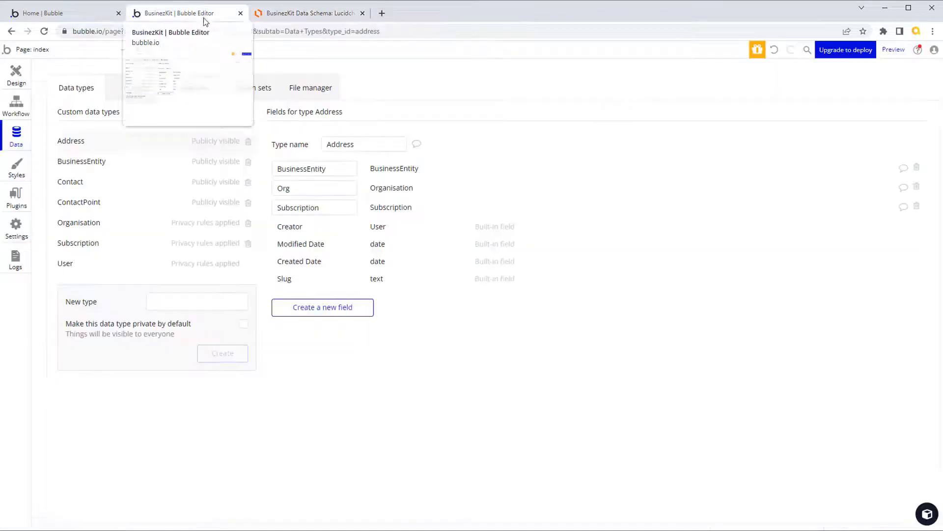
{"action": "left_click", "coordinate": [367, 307]}
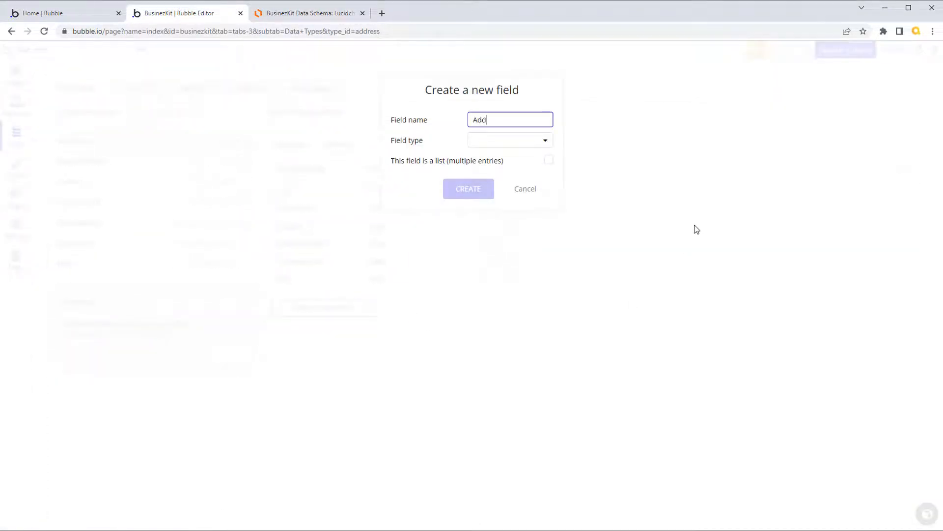
{"action": "left_click", "coordinate": [547, 142]}
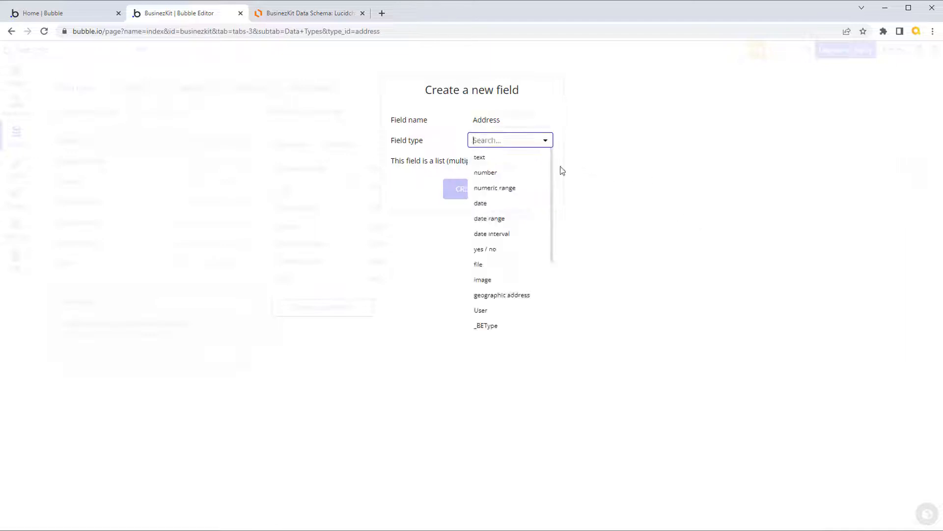
{"action": "left_click", "coordinate": [490, 160]}
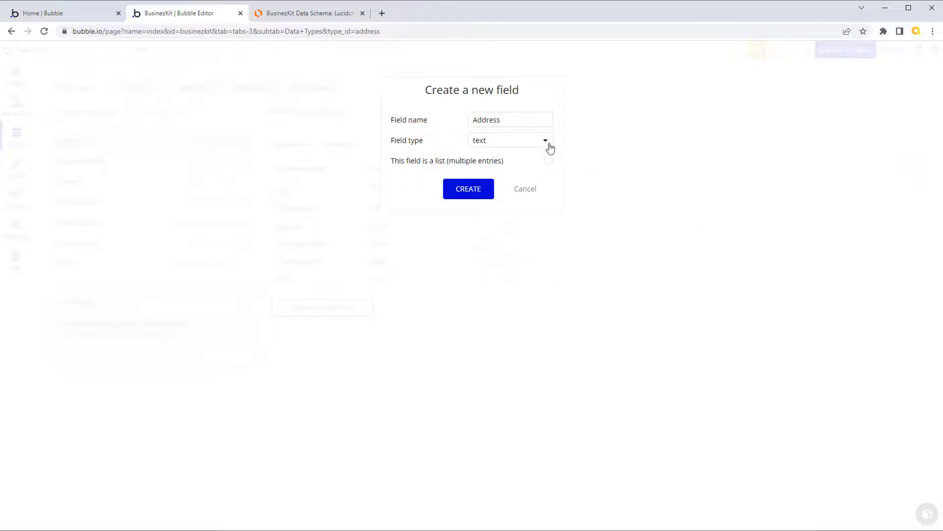
{"action": "left_click", "coordinate": [547, 143]}
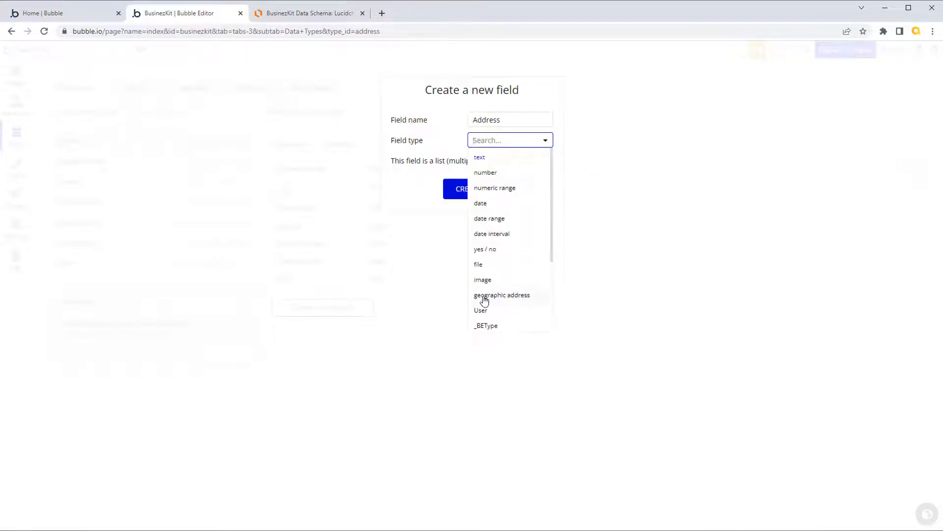
{"action": "left_click", "coordinate": [445, 144]}
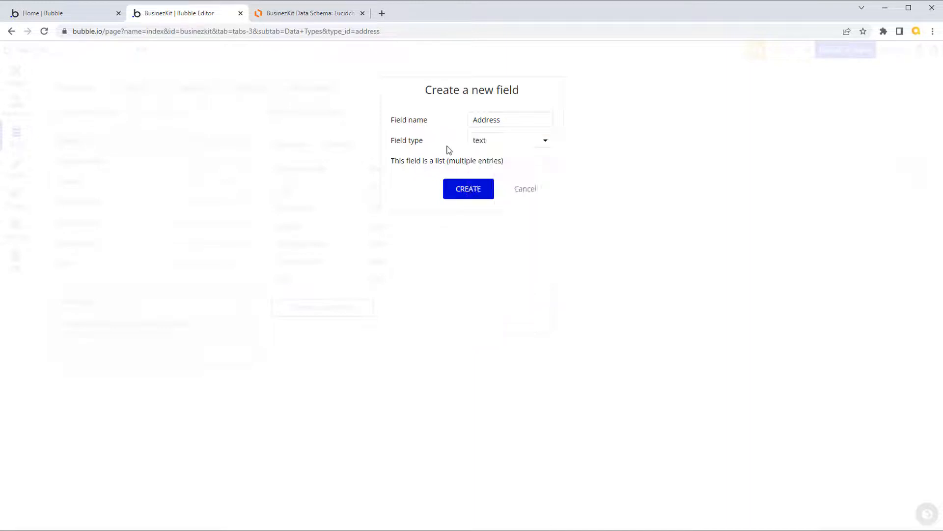
{"action": "left_click", "coordinate": [479, 189]}
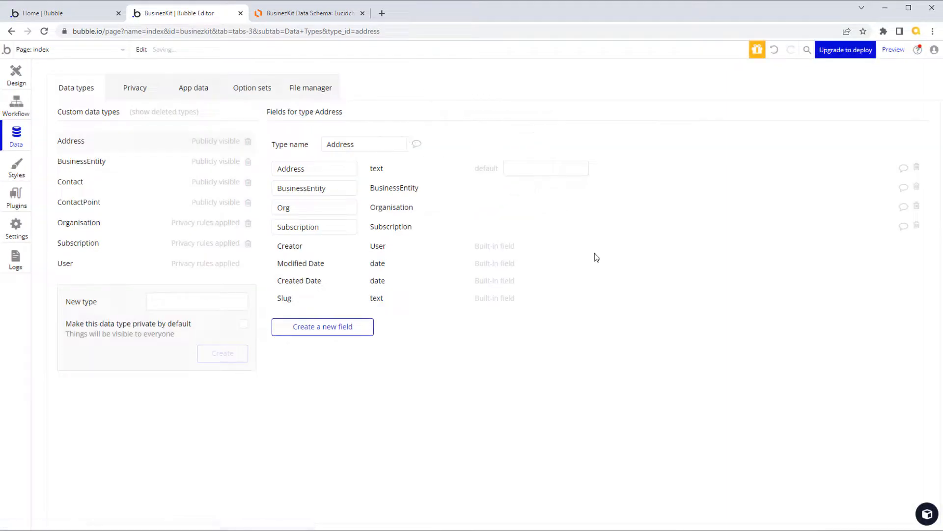
Step: Check the Contact table in the Lucidchart schema, and add a Sub field of type Subscription to Bubble's Contact data type
{"action": "left_click", "coordinate": [89, 185]}
{"action": "left_click", "coordinate": [300, 13]}
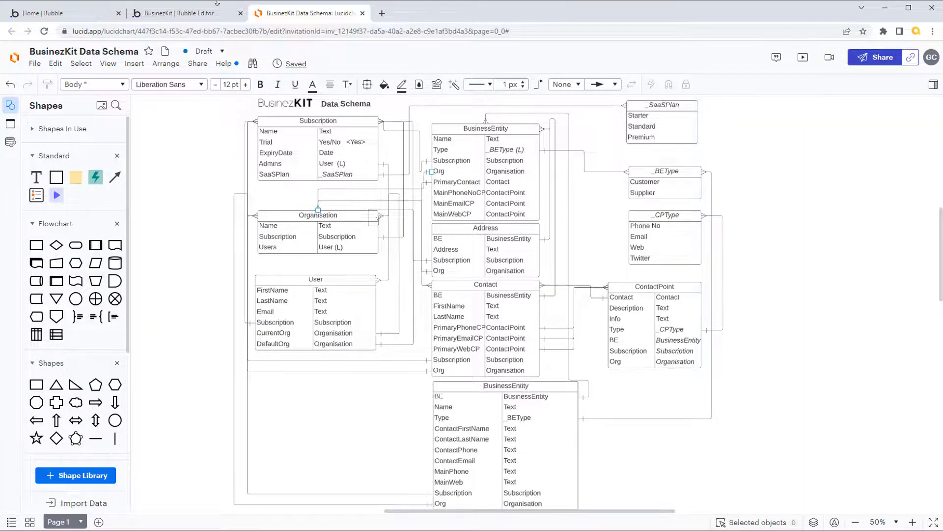
{"action": "left_click", "coordinate": [190, 13]}
{"action": "left_click", "coordinate": [330, 249]}
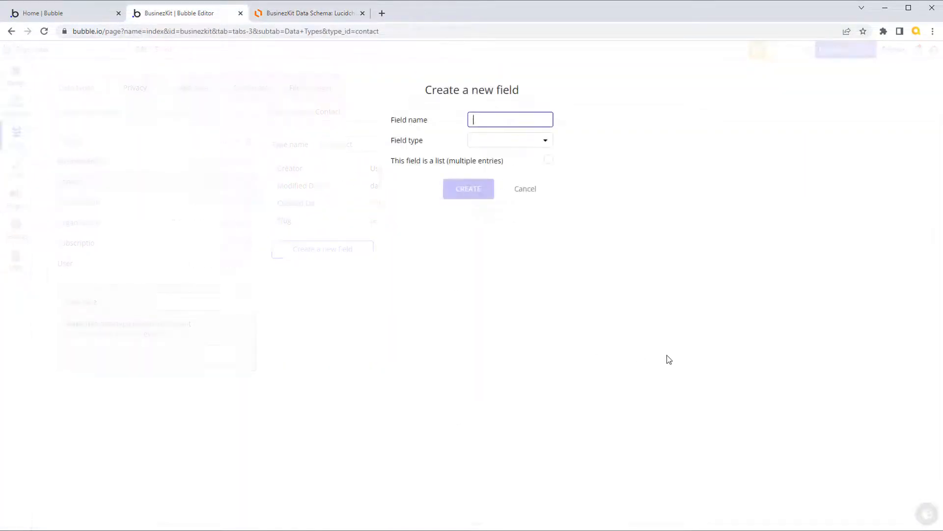
{"action": "type", "text": "Sub"}
{"action": "left_click", "coordinate": [542, 141]}
{"action": "scroll", "coordinate": [511, 245], "scroll_direction": "down", "scroll_amount": 5}
{"action": "left_click", "coordinate": [491, 321]}
{"action": "left_click", "coordinate": [468, 188]}
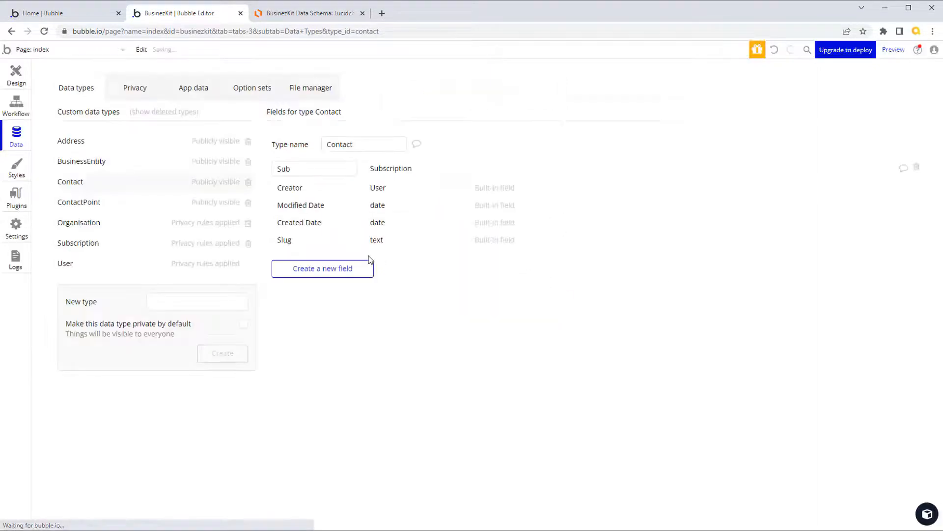
Step: Add an Org field of type Organisation to the Contact data type
{"action": "left_click", "coordinate": [322, 267]}
{"action": "type", "text": "Org"}
{"action": "left_click", "coordinate": [546, 141]}
{"action": "left_click_drag", "start_coordinate": [550, 177], "coordinate": [562, 273]}
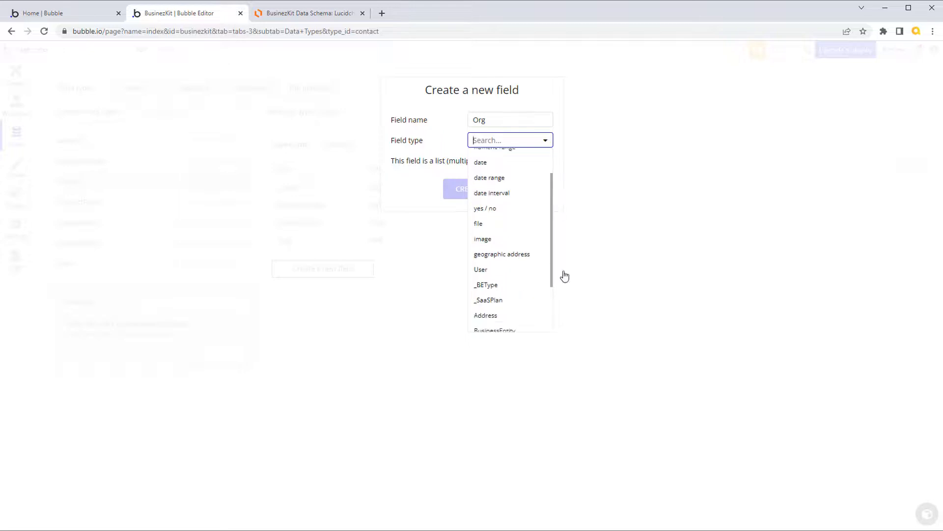
{"action": "left_click", "coordinate": [491, 310]}
{"action": "left_click", "coordinate": [468, 192]}
Step: Check the Contact table in the Lucidchart schema, and add a BusinessEntity field of type BusinessEntity to Bubble's Contact data type
{"action": "key", "text": "ctrl+Tab"}
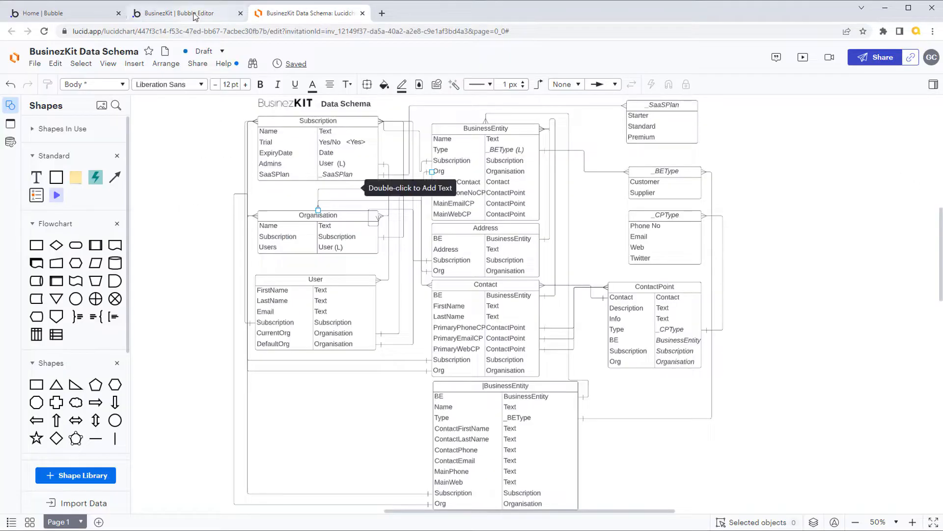
{"action": "left_click", "coordinate": [195, 15]}
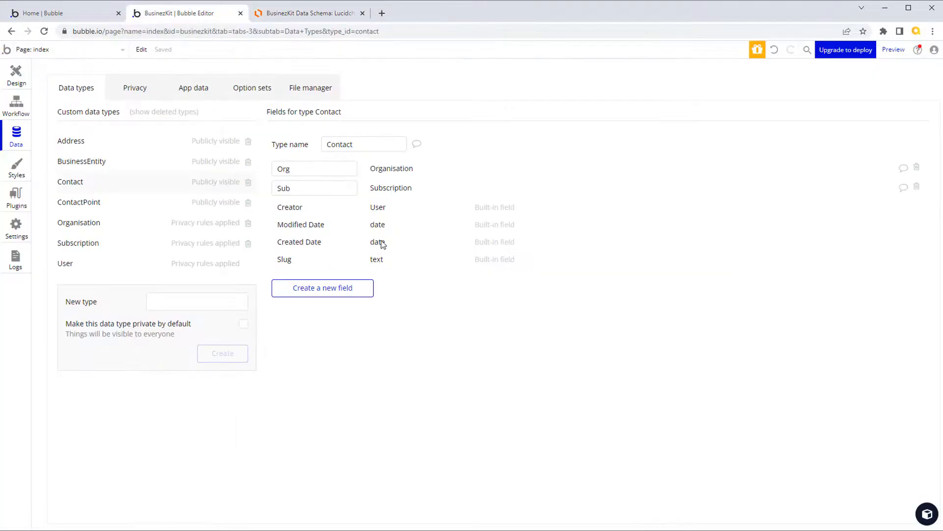
{"action": "left_click", "coordinate": [328, 289]}
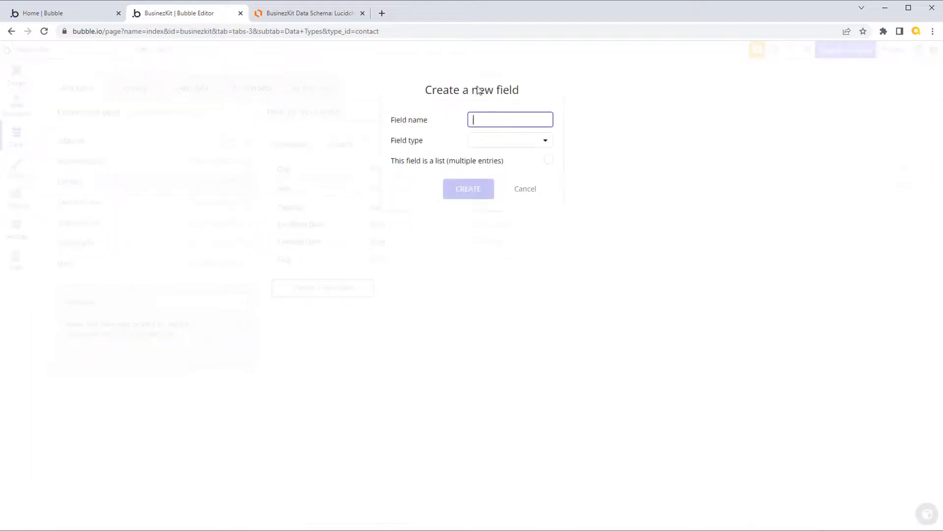
{"action": "type", "text": "BusinessEntity"}
{"action": "left_click", "coordinate": [545, 141]}
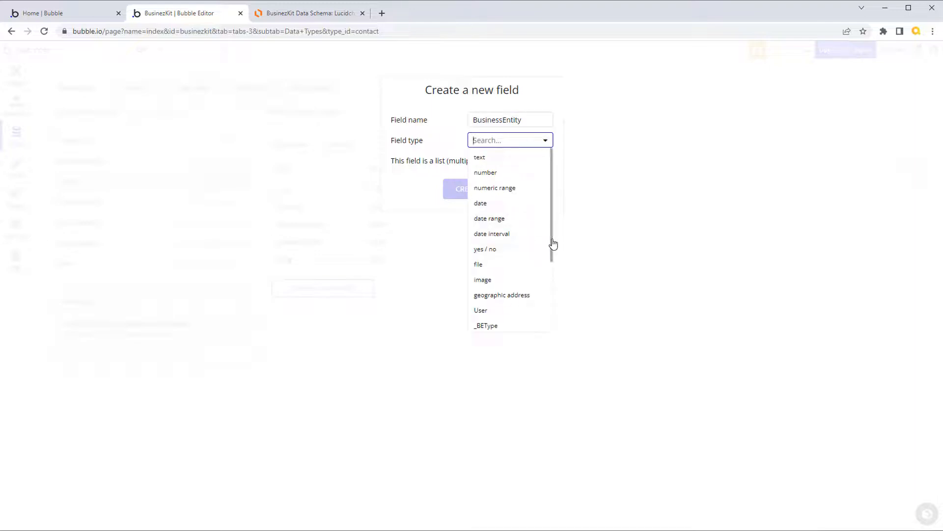
{"action": "left_click_drag", "start_coordinate": [551, 242], "coordinate": [524, 303]}
{"action": "left_click", "coordinate": [525, 303]}
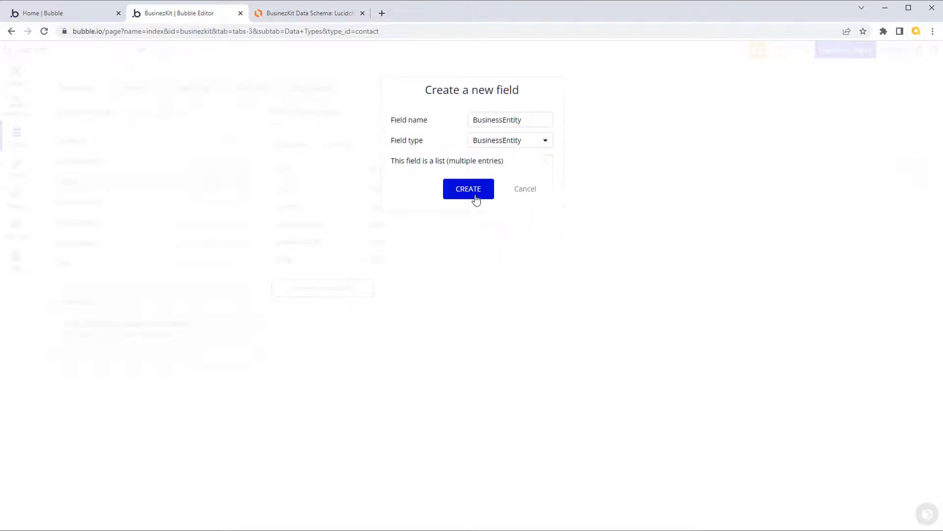
{"action": "left_click", "coordinate": [473, 193]}
Step: Check the name fields of the Contact table in Lucidchart, and add a FirstName field of type text to Contact in Bubble
{"action": "left_click", "coordinate": [283, 15]}
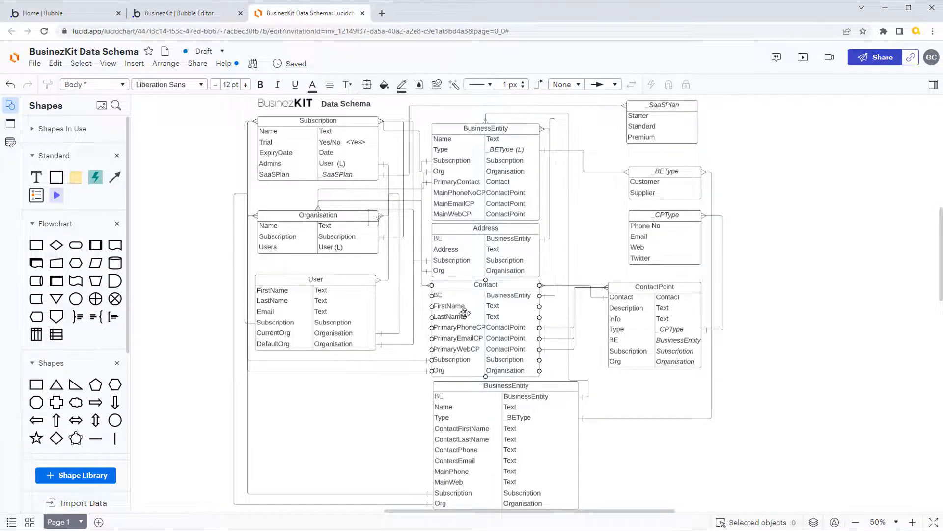
{"action": "left_click", "coordinate": [181, 13]}
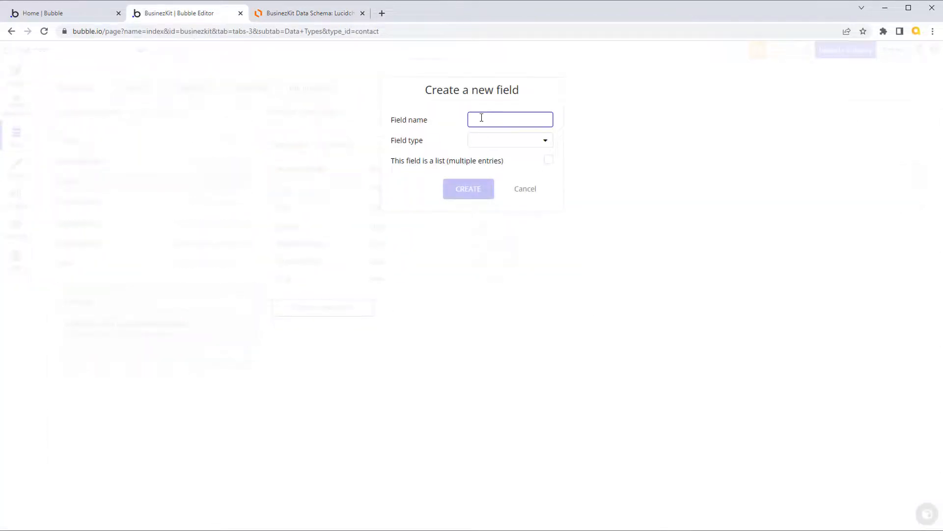
{"action": "type", "text": "Na"}
{"action": "left_click", "coordinate": [544, 142]}
{"action": "left_click", "coordinate": [496, 163]}
{"action": "left_click", "coordinate": [468, 188]}
Step: Add a LastName field of type text to the Contact data type
{"action": "left_click", "coordinate": [323, 326]}
{"action": "type", "text": "LastnameName"}
{"action": "left_click", "coordinate": [491, 141]}
{"action": "left_click", "coordinate": [489, 161]}
{"action": "left_click", "coordinate": [469, 188]}
Step: Check the remaining Contact fields in the Lucidchart schema, and add a PrimaryPhone field of type ContactPoint to Contact in Bubble
{"action": "left_click", "coordinate": [294, 16]}
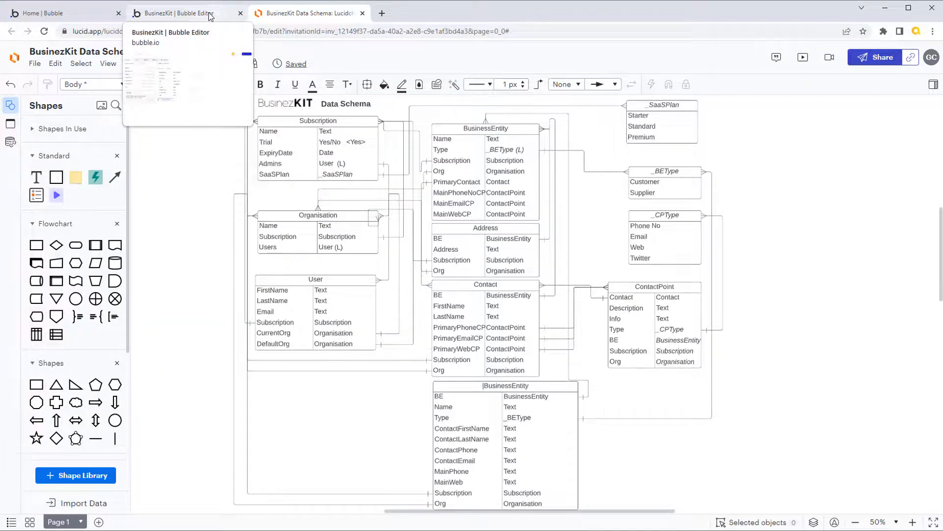
{"action": "left_click", "coordinate": [211, 15]}
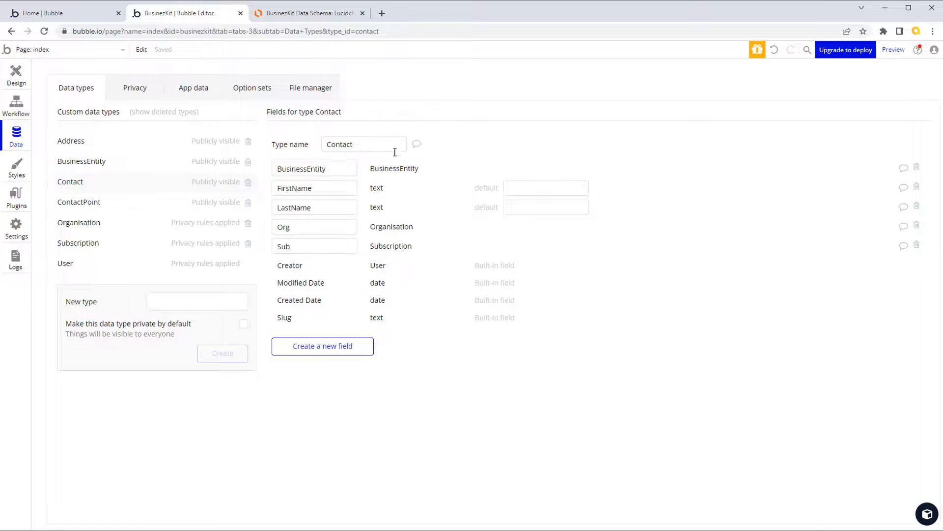
{"action": "left_click", "coordinate": [350, 348]}
{"action": "type", "text": "P"}
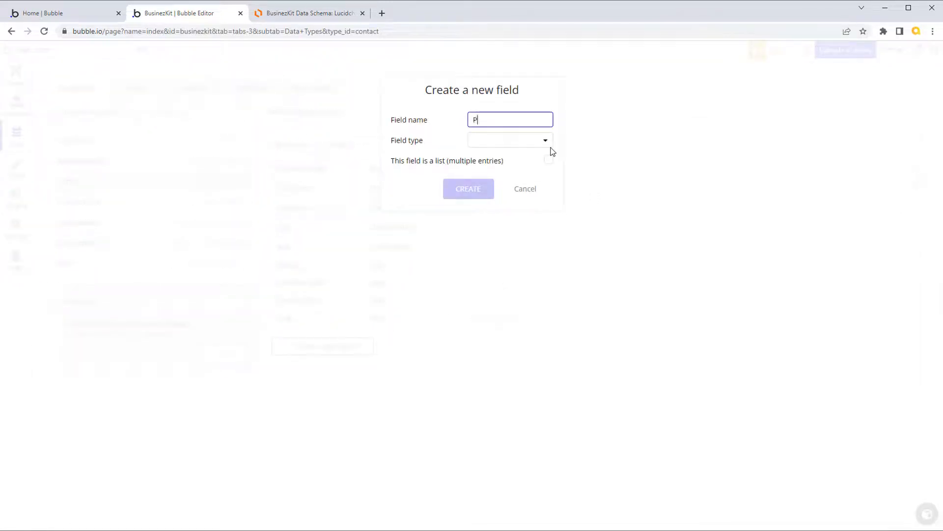
{"action": "type", "text": "rimart"}
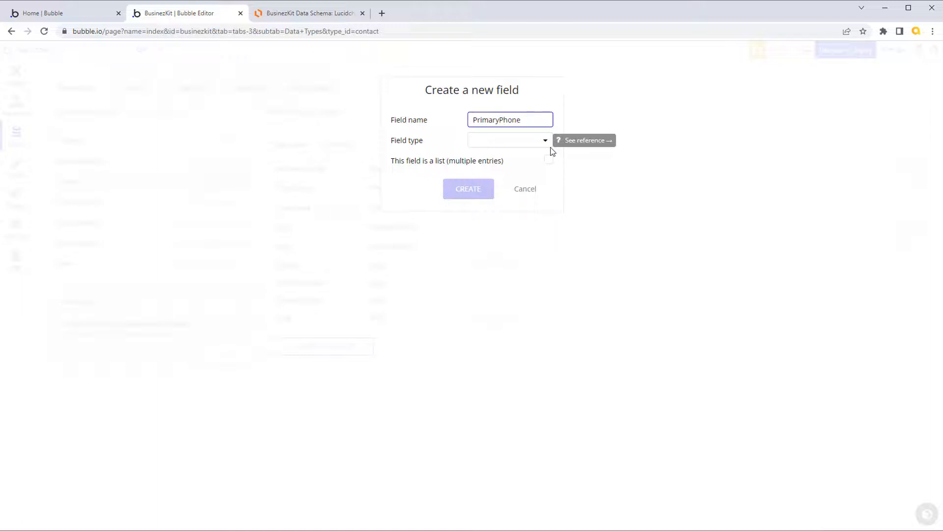
{"action": "left_click", "coordinate": [545, 141]}
{"action": "type", "text": "co"}
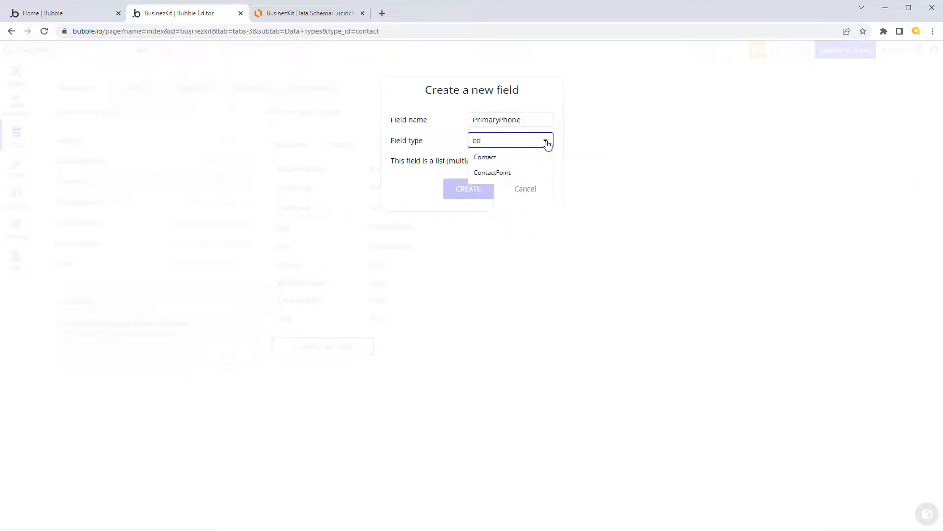
{"action": "left_click", "coordinate": [501, 172]}
{"action": "left_click", "coordinate": [479, 190]}
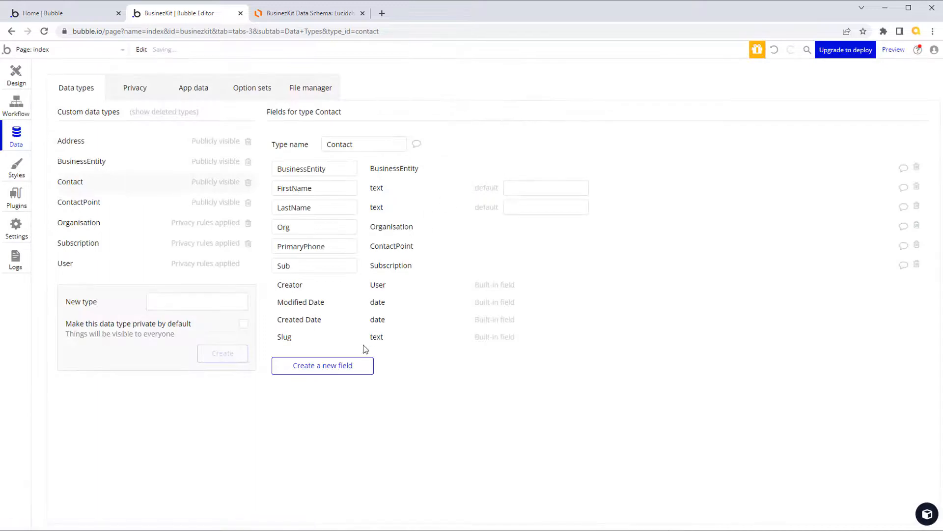
Step: Add a PrimaryEmail field of type ContactPoint to the Contact data type
{"action": "left_click", "coordinate": [351, 365]}
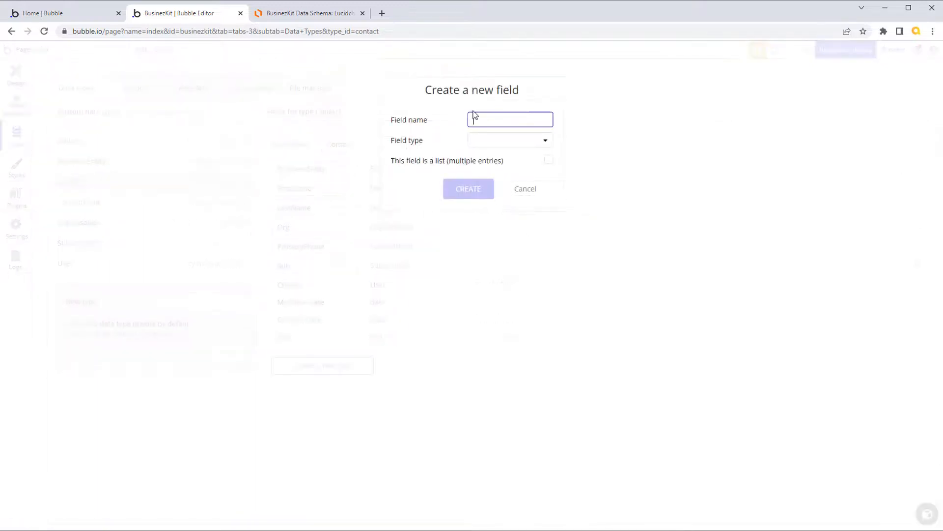
{"action": "type", "text": "PrimaryEmail"}
{"action": "key", "text": "BackSpace"}
{"action": "left_click", "coordinate": [537, 143]}
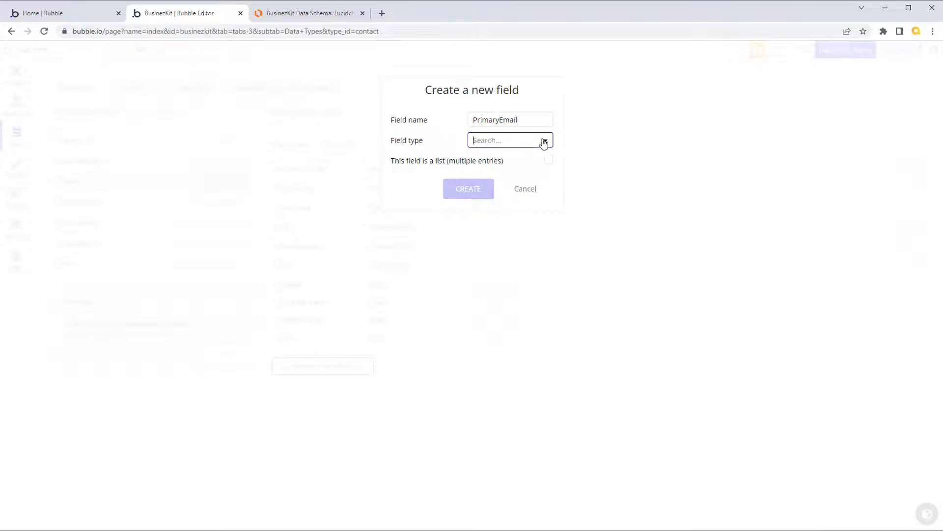
{"action": "type", "text": "co"}
{"action": "left_click", "coordinate": [493, 172]}
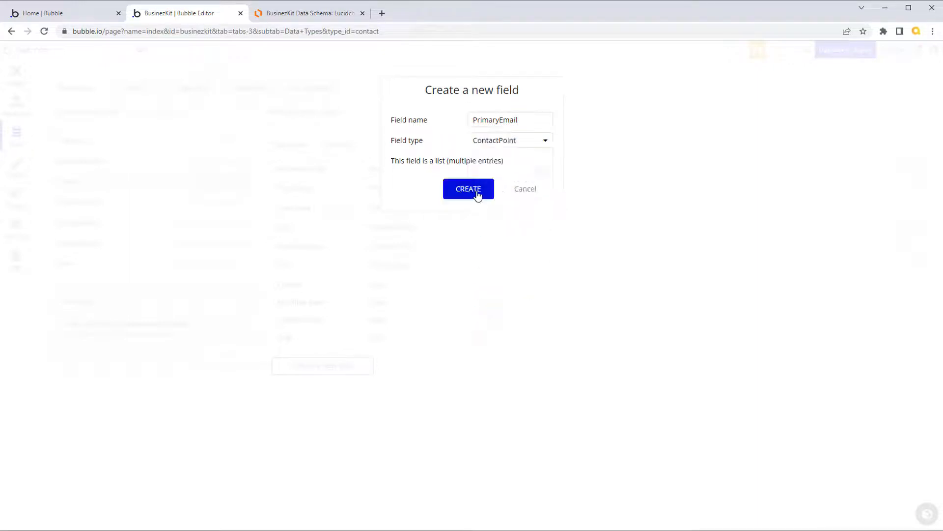
{"action": "left_click", "coordinate": [469, 189]}
Step: Add a PrimaryWeb field of type ContactPoint to the Contact data type
{"action": "left_click", "coordinate": [321, 385]}
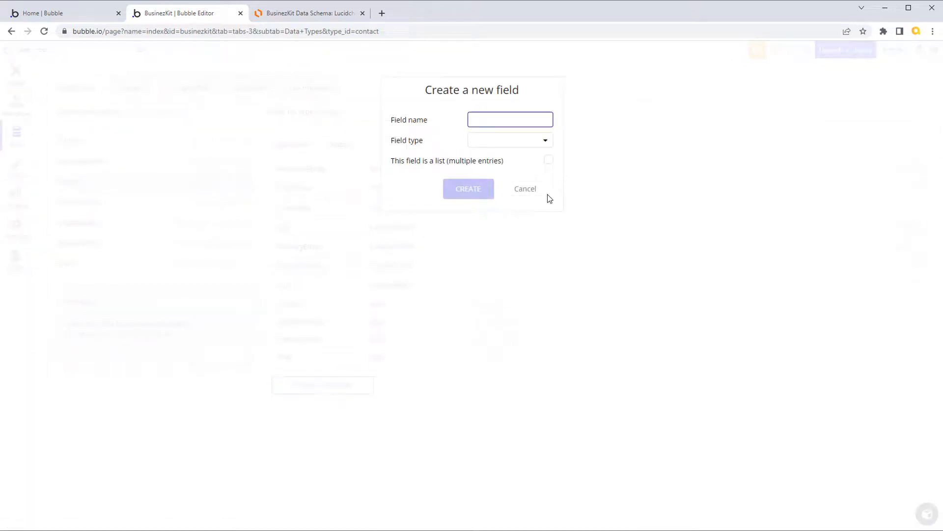
{"action": "type", "text": "PrimaryWeb"}
{"action": "left_click", "coordinate": [547, 140]}
{"action": "type", "text": "co"}
{"action": "left_click", "coordinate": [511, 173]}
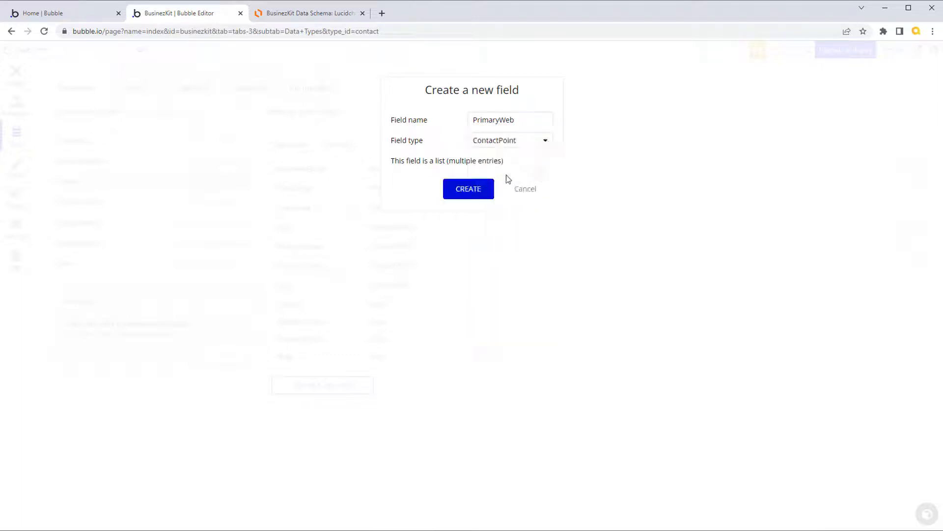
{"action": "left_click", "coordinate": [472, 189]}
Step: Compare the Contact fields with the Lucidchart schema, check its ContactPoint table, and create an option set named _CPType in Bubble
{"action": "left_click", "coordinate": [289, 14]}
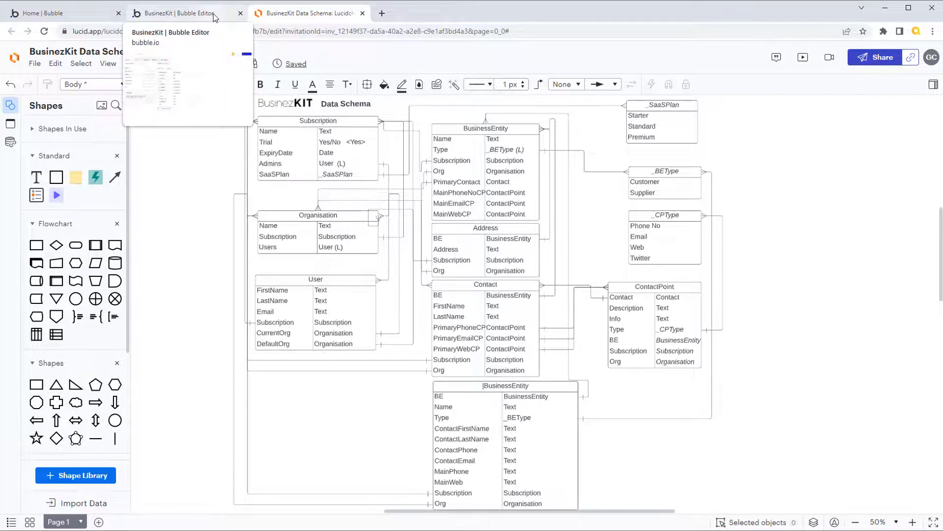
{"action": "left_click", "coordinate": [215, 17]}
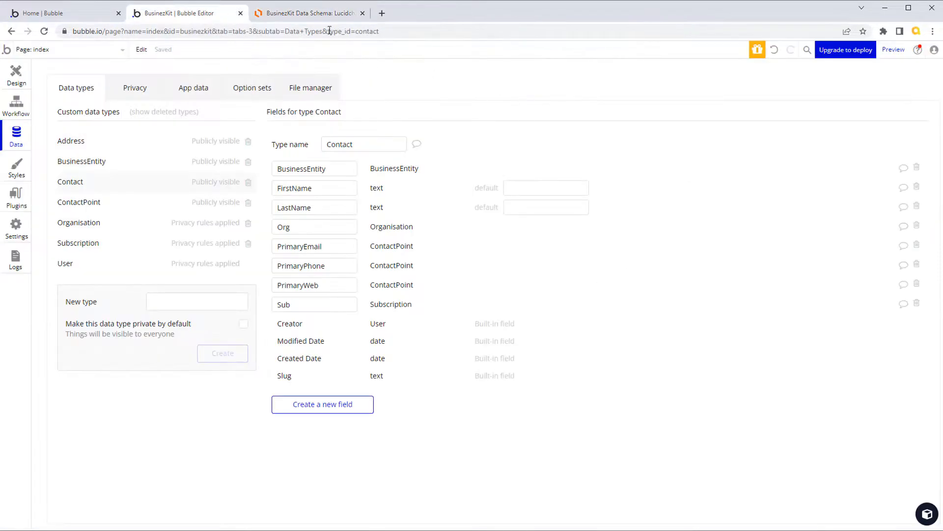
{"action": "left_click", "coordinate": [319, 15]}
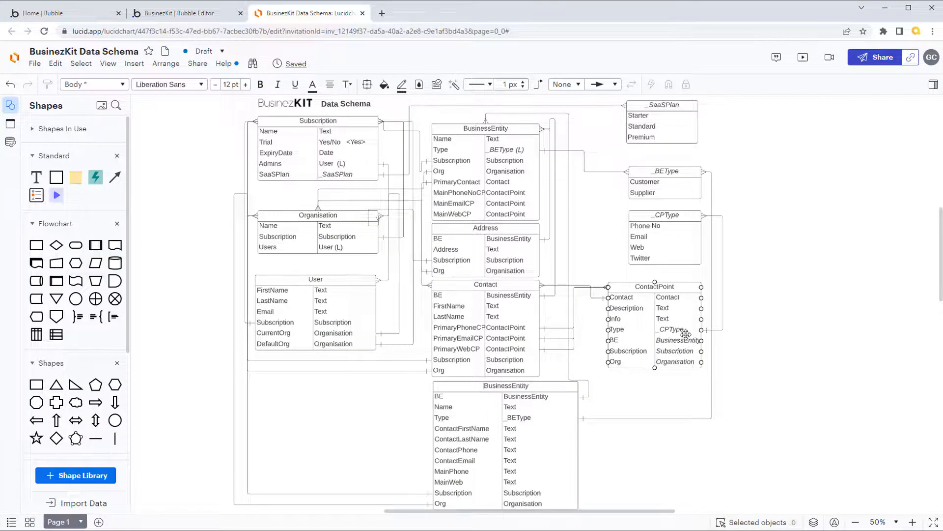
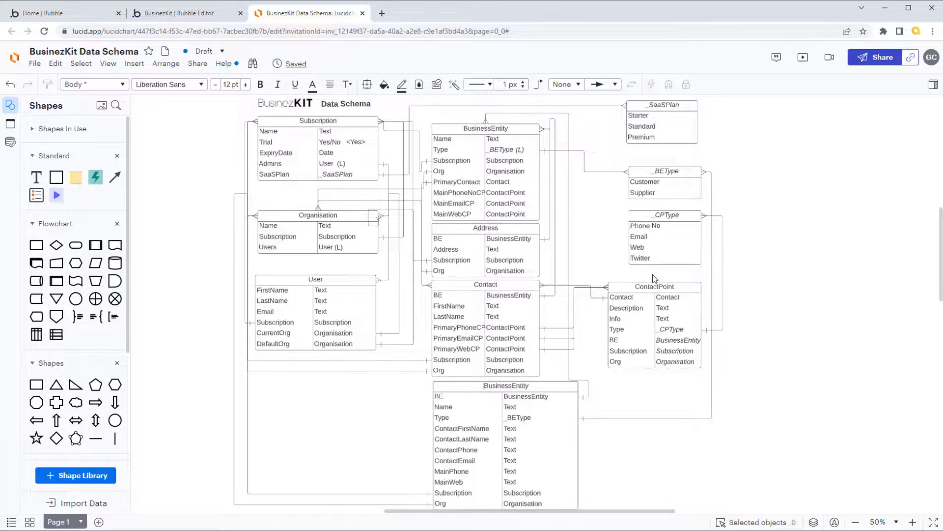
{"action": "left_click", "coordinate": [176, 15]}
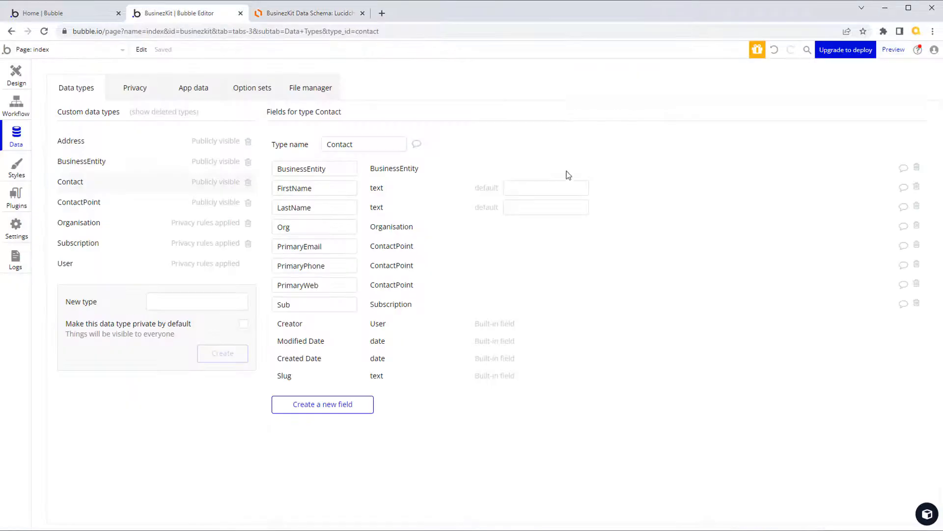
{"action": "left_click", "coordinate": [253, 91]}
{"action": "left_click", "coordinate": [183, 202]}
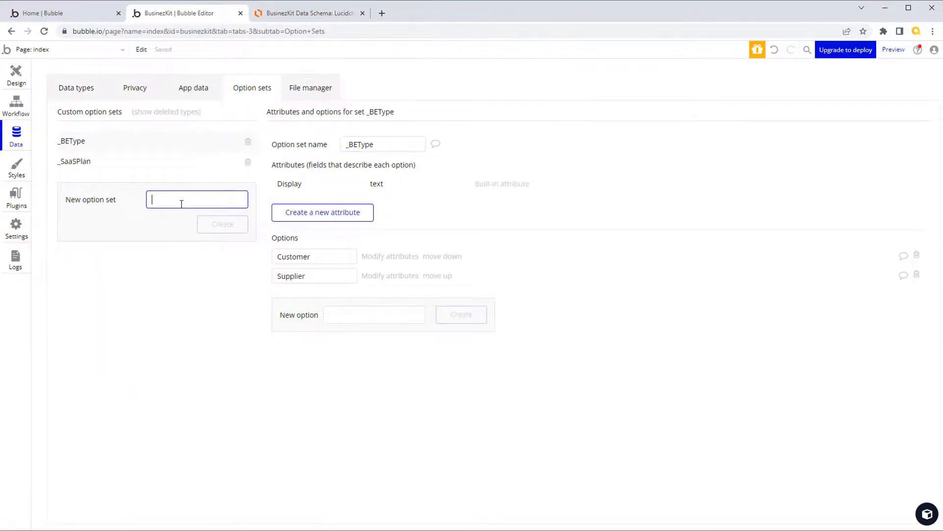
{"action": "type", "text": "_CPType"}
{"action": "left_click", "coordinate": [222, 224]}
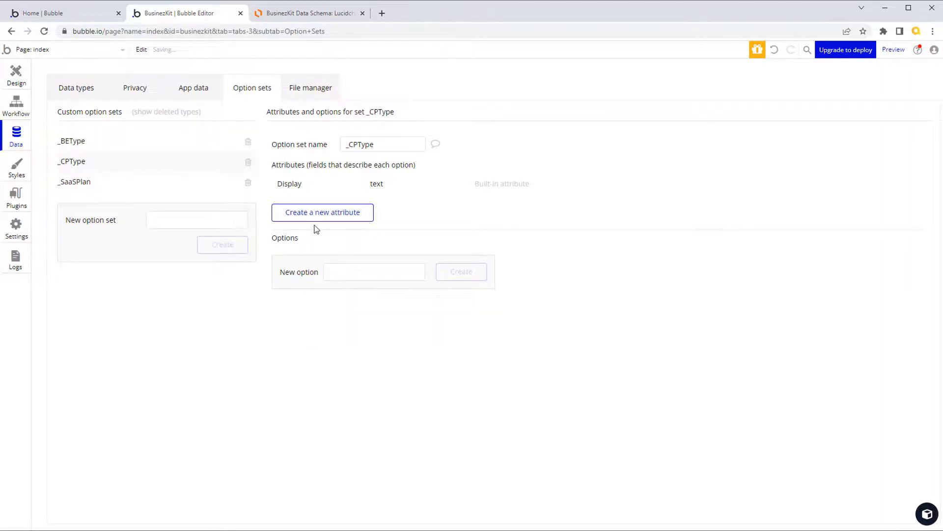
Step: Add the options Phone No and Email to the _CPType option set
{"action": "left_click", "coordinate": [344, 269]}
{"action": "type", "text": "Phone No"}
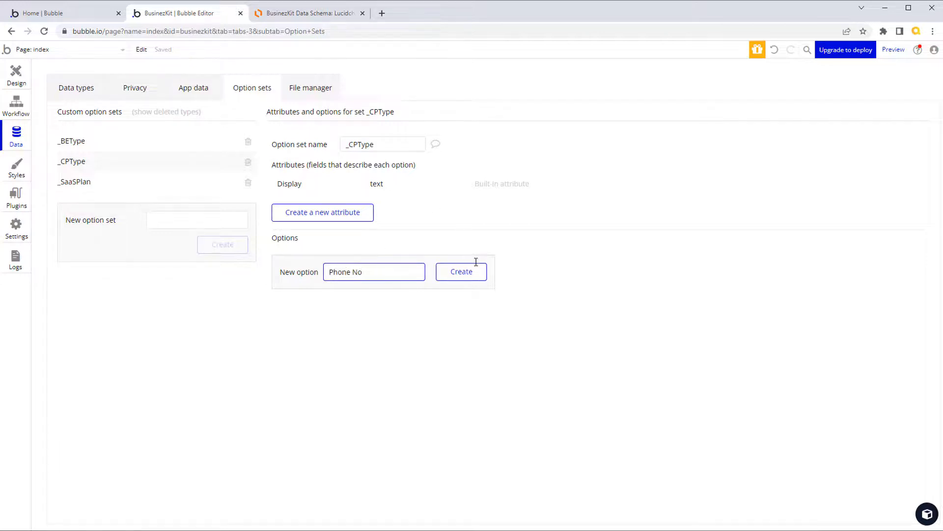
{"action": "left_click", "coordinate": [474, 268]}
{"action": "left_click", "coordinate": [385, 291]}
{"action": "type", "text": "Email"}
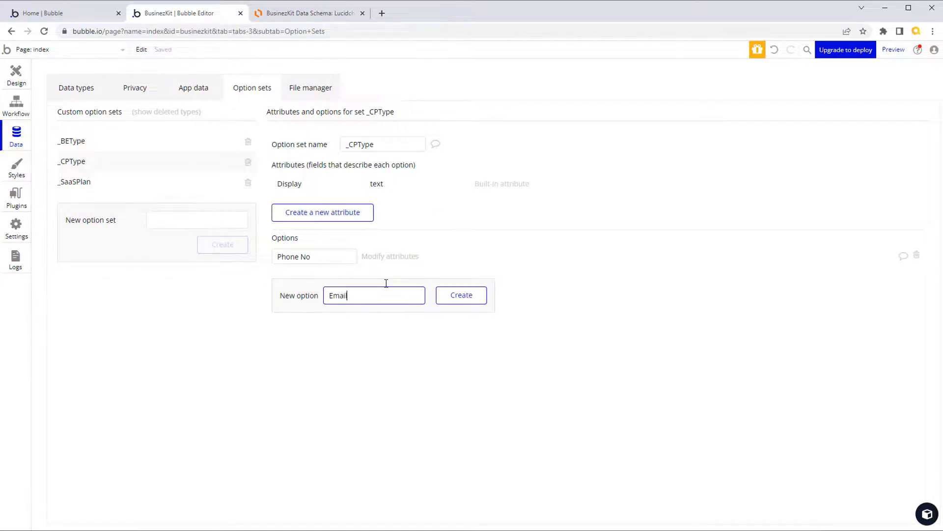
{"action": "left_click", "coordinate": [483, 302]}
Step: Add the options Web and Twitter to the _CPType option set
{"action": "left_click", "coordinate": [365, 313]}
{"action": "type", "text": "Web"}
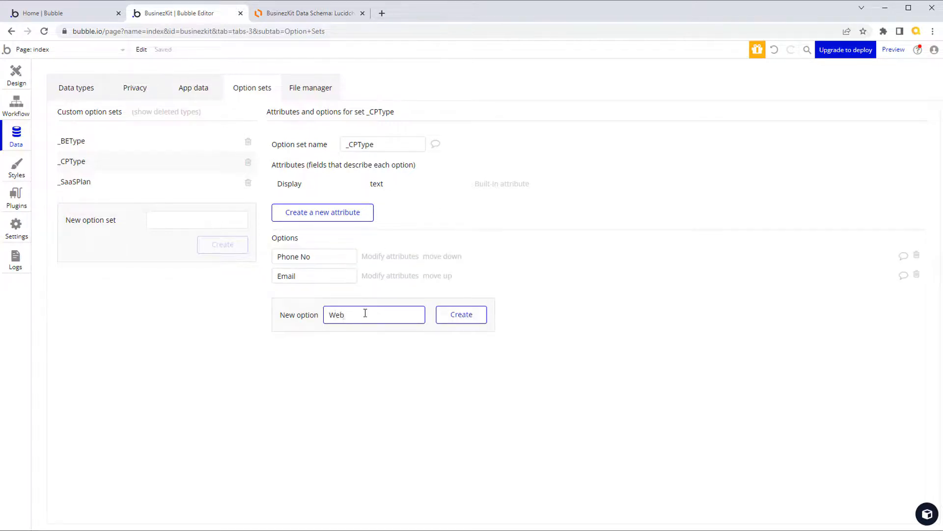
{"action": "left_click", "coordinate": [464, 318]}
{"action": "left_click", "coordinate": [363, 329]}
{"action": "type", "text": "Twitter"}
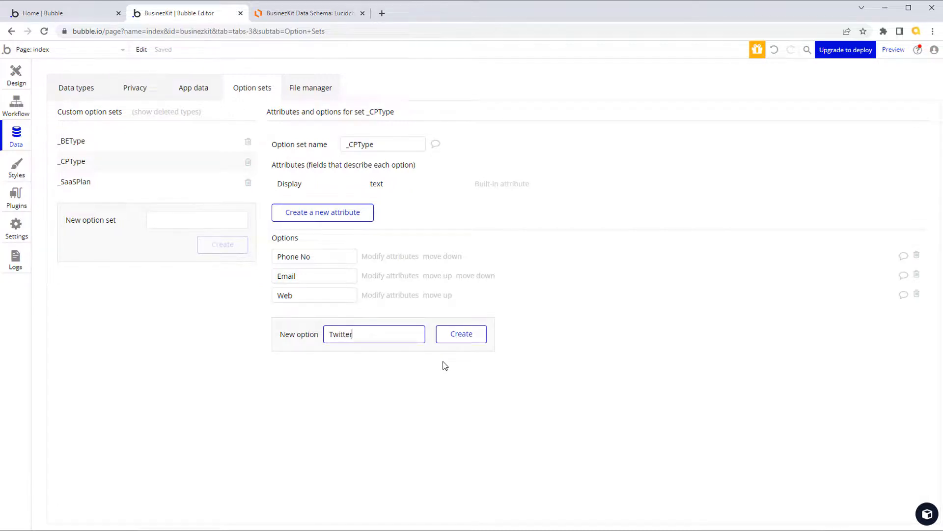
{"action": "left_click", "coordinate": [462, 333]}
Step: Add a Subscription field of type Subscription to the ContactPoint data type
{"action": "left_click", "coordinate": [91, 89]}
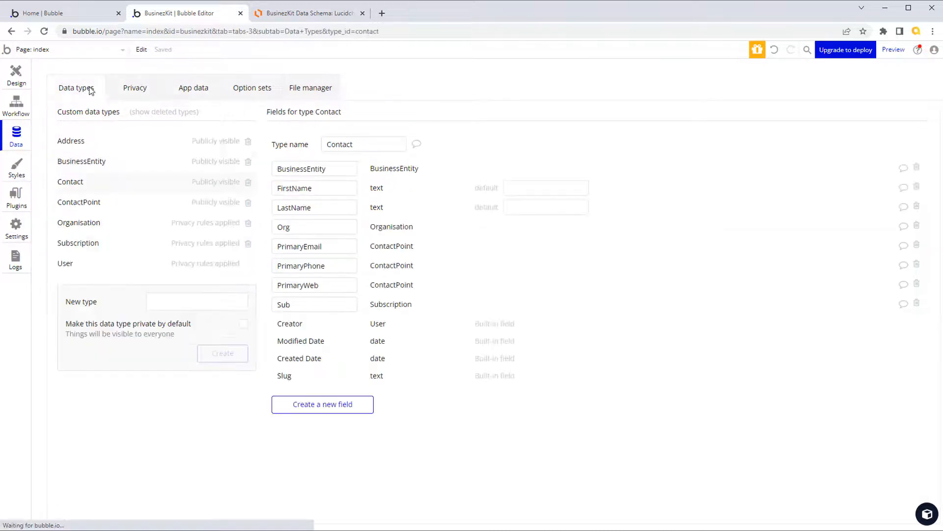
{"action": "left_click", "coordinate": [76, 203]}
{"action": "left_click", "coordinate": [317, 254]}
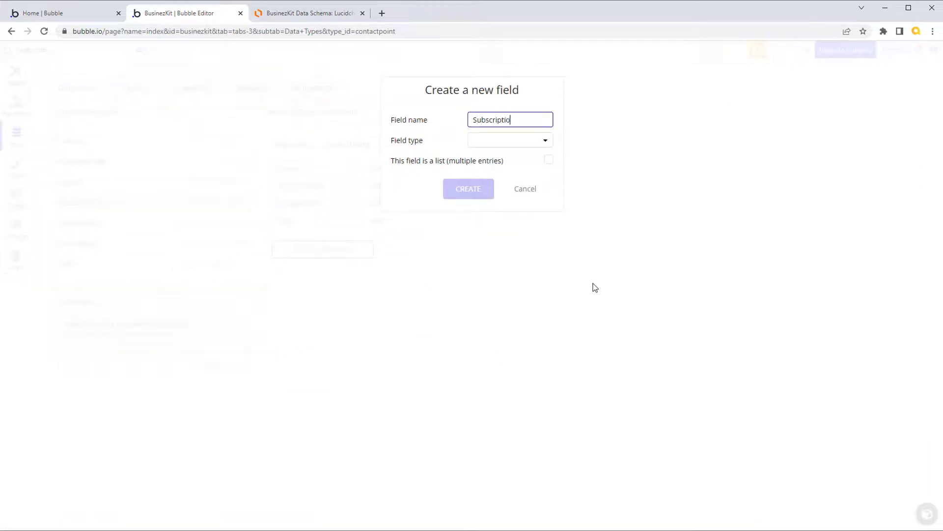
{"action": "left_click", "coordinate": [545, 140]}
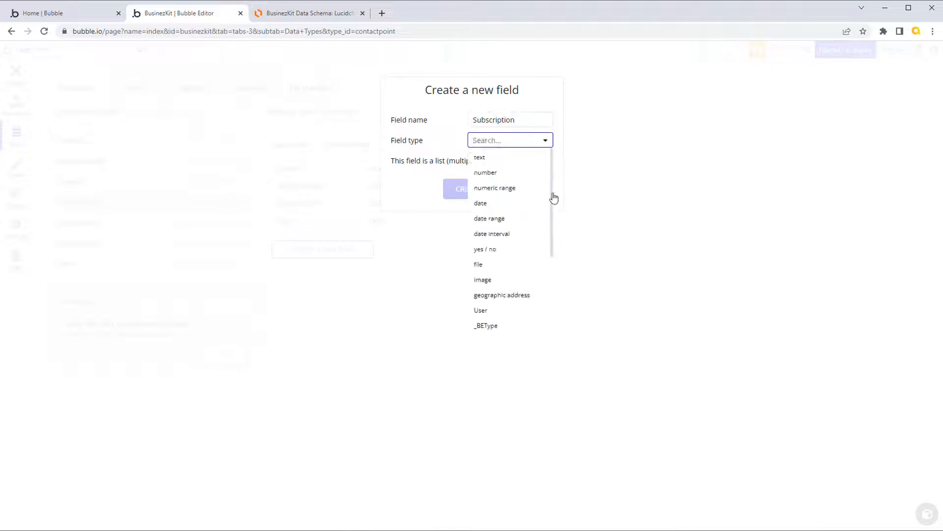
{"action": "scroll", "coordinate": [506, 275], "scroll_direction": "down", "scroll_amount": 5}
{"action": "left_click", "coordinate": [499, 320]}
{"action": "key", "text": "Return"}
Step: Add an Org field of type Organisation to the ContactPoint data type
{"action": "type", "text": "rg"}
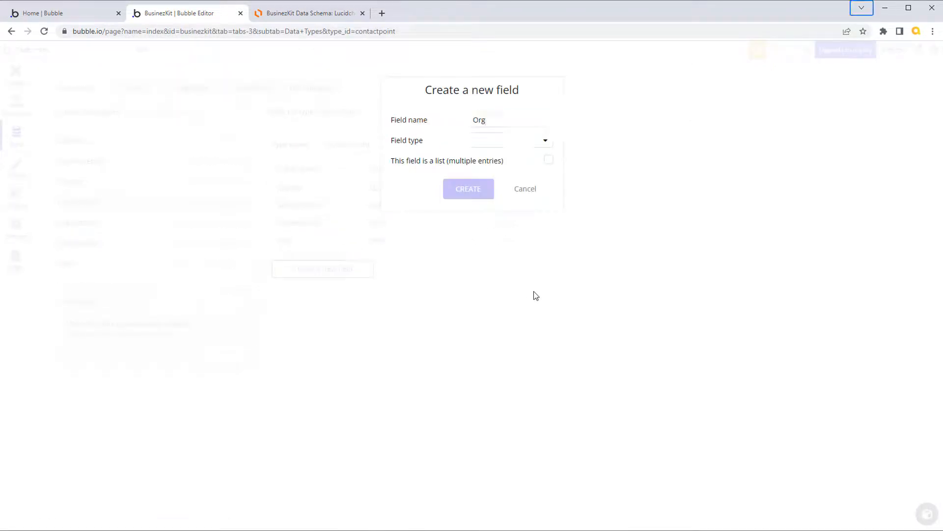
{"action": "left_click", "coordinate": [545, 141]}
{"action": "type", "text": "org"}
{"action": "key", "text": "Return"}
{"action": "left_click", "coordinate": [468, 197]}
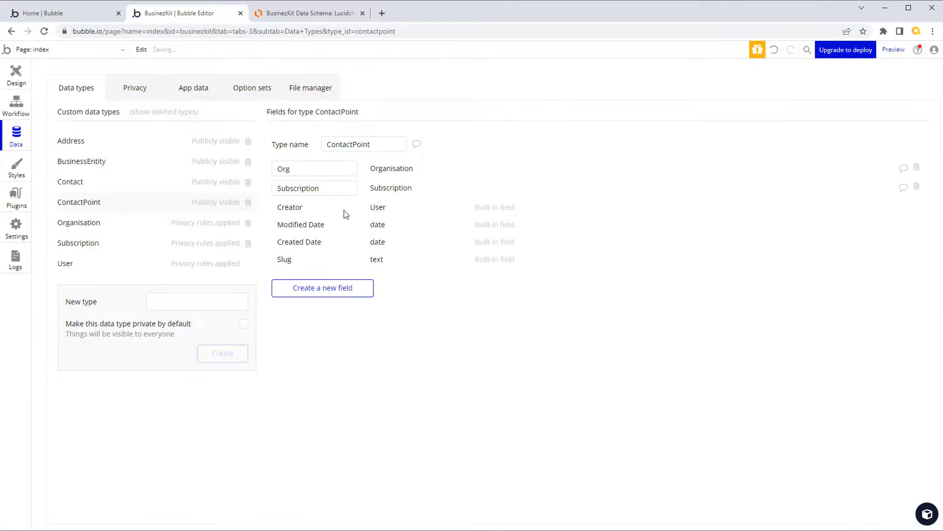
Step: Add a Type field of type _CPType to the ContactPoint data type
{"action": "left_click", "coordinate": [342, 290]}
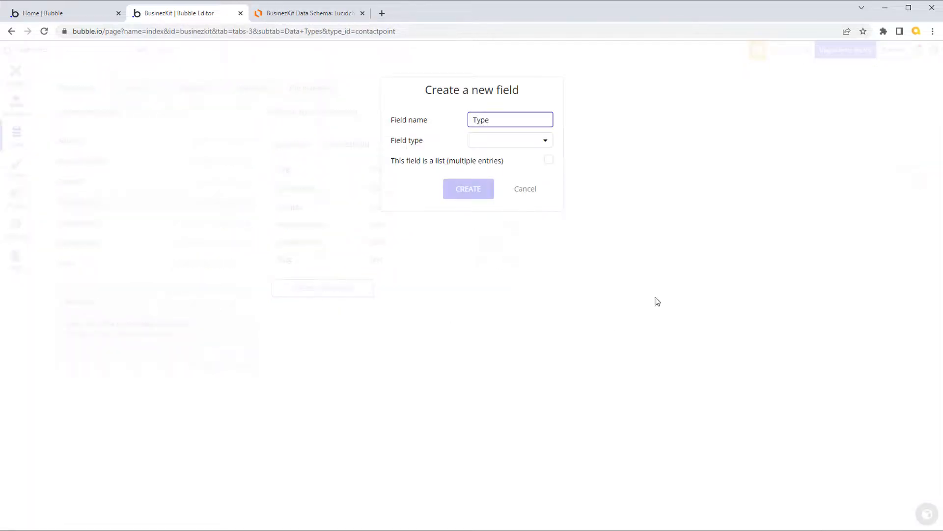
{"action": "left_click", "coordinate": [545, 140]}
{"action": "scroll", "coordinate": [510, 275], "scroll_direction": "down", "scroll_amount": 3}
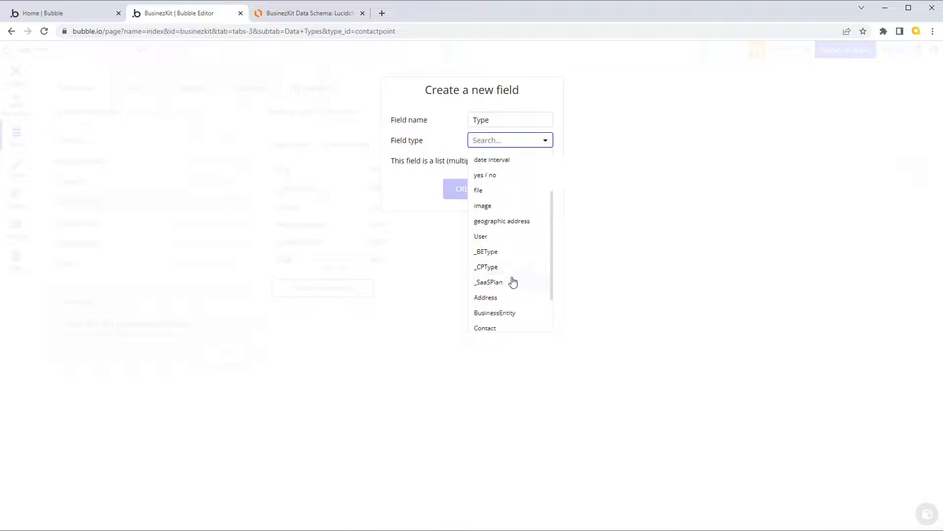
{"action": "left_click", "coordinate": [510, 280]}
{"action": "left_click", "coordinate": [486, 192]}
Step: Check the ContactPoint fields in the Lucidchart schema, then add a Description field of type text to ContactPoint in Bubble
{"action": "left_click", "coordinate": [348, 15]}
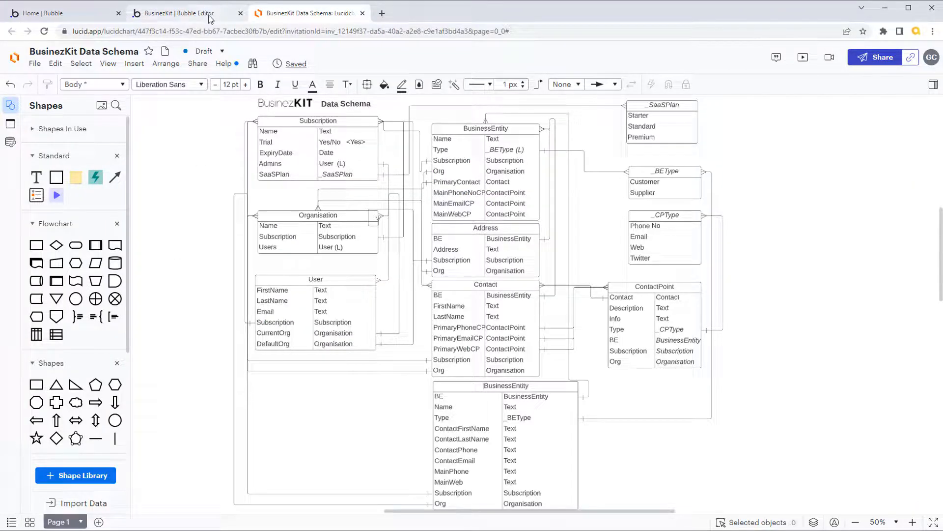
{"action": "mouse_move", "coordinate": [212, 19]}
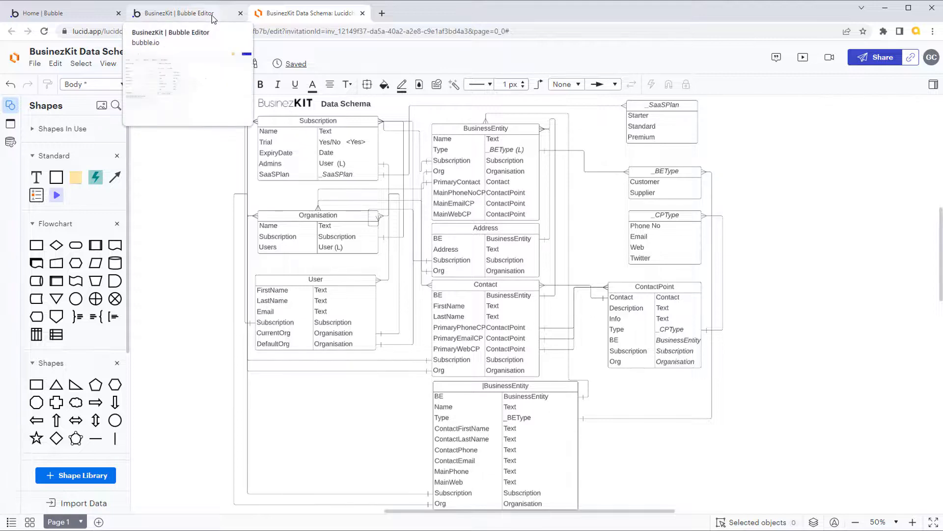
{"action": "left_click", "coordinate": [212, 18]}
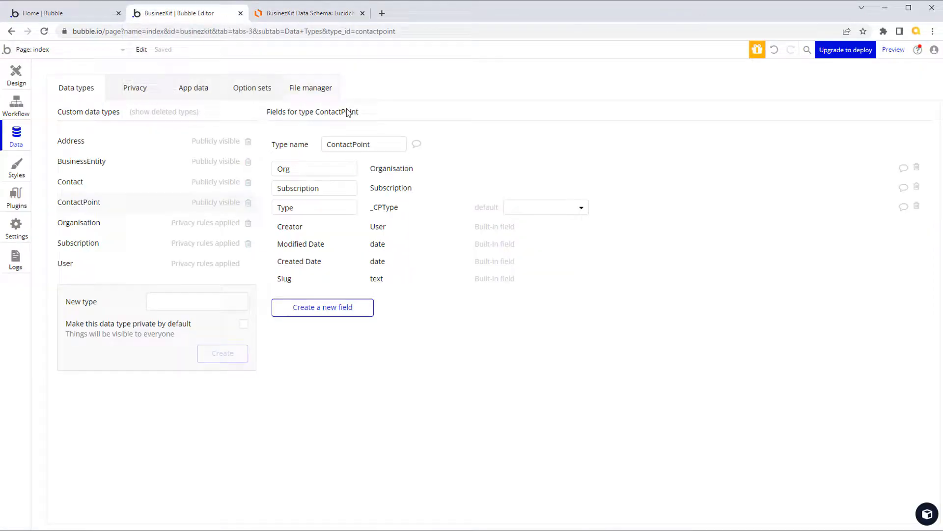
{"action": "left_click", "coordinate": [334, 307]}
{"action": "type", "text": "e"}
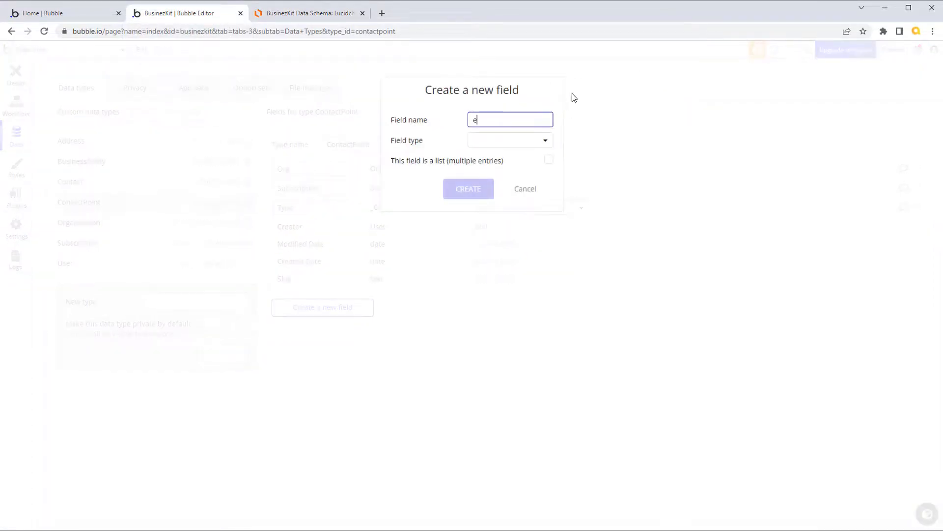
{"action": "key", "text": "BackSpace"}
{"action": "type", "text": "Description"}
{"action": "left_click", "coordinate": [544, 142]}
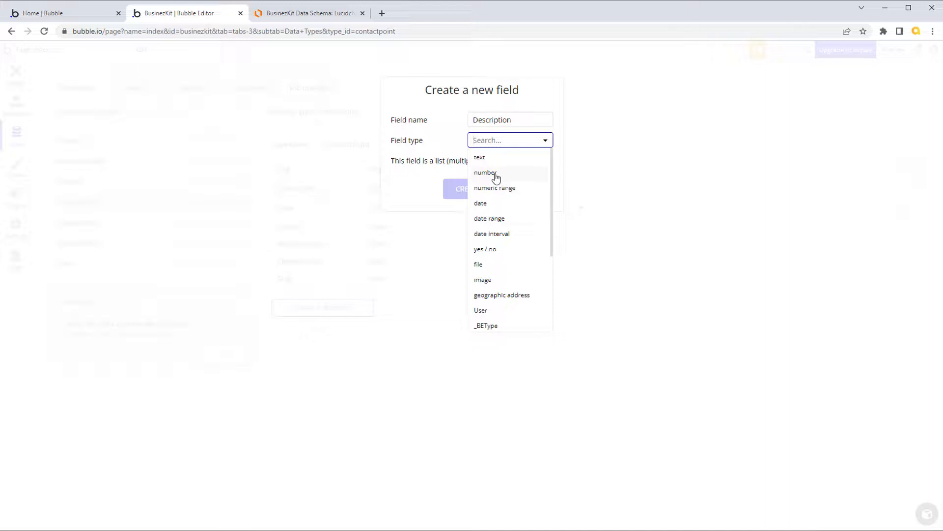
{"action": "left_click", "coordinate": [486, 158]}
{"action": "left_click", "coordinate": [469, 190]}
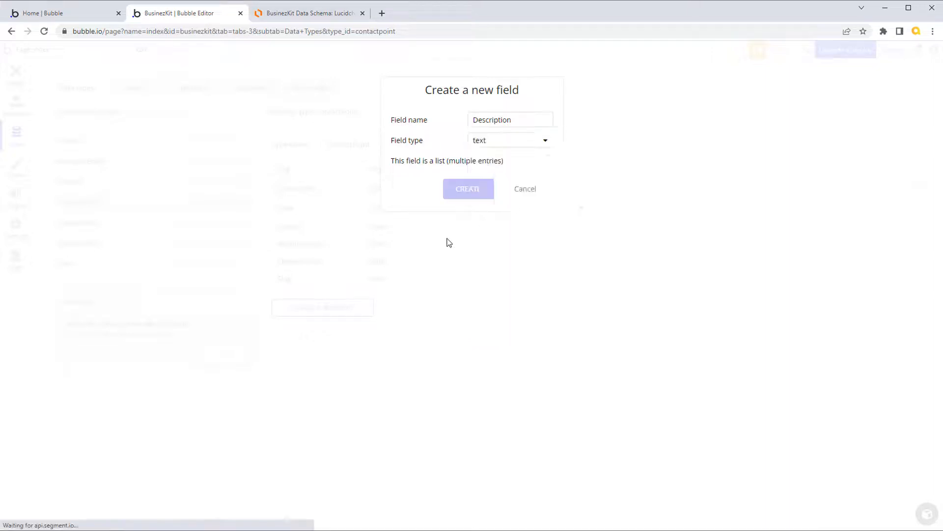
Step: Add an Info field of type text to the ContactPoint data type
{"action": "left_click", "coordinate": [361, 326]}
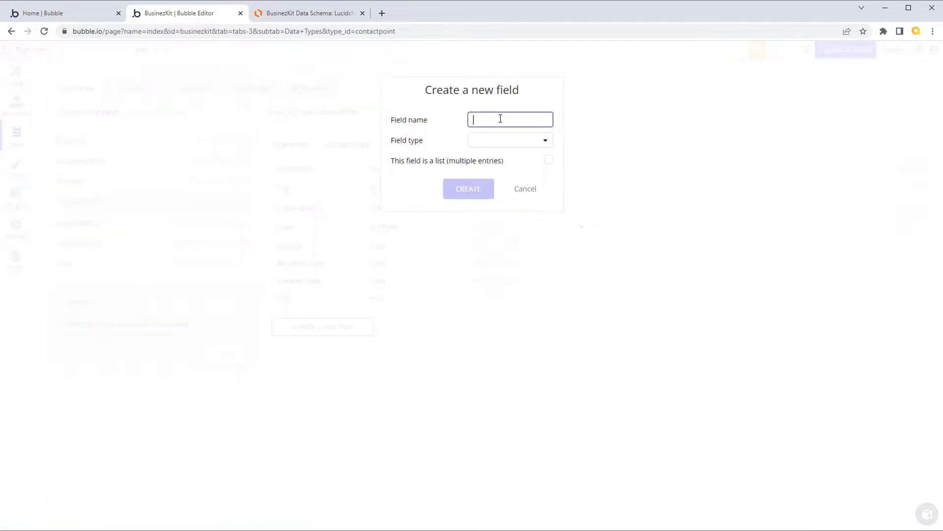
{"action": "type", "text": "Info"}
{"action": "left_click", "coordinate": [545, 141]}
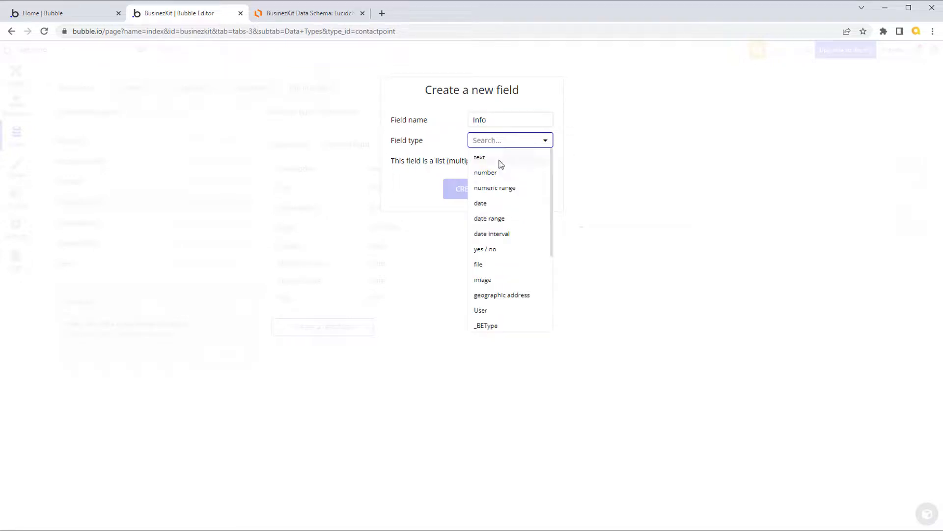
{"action": "left_click", "coordinate": [499, 158]}
{"action": "left_click", "coordinate": [465, 193]}
Step: Add a BusinessEntity field of type BusinessEntity to the ContactPoint data type
{"action": "left_click", "coordinate": [343, 349]}
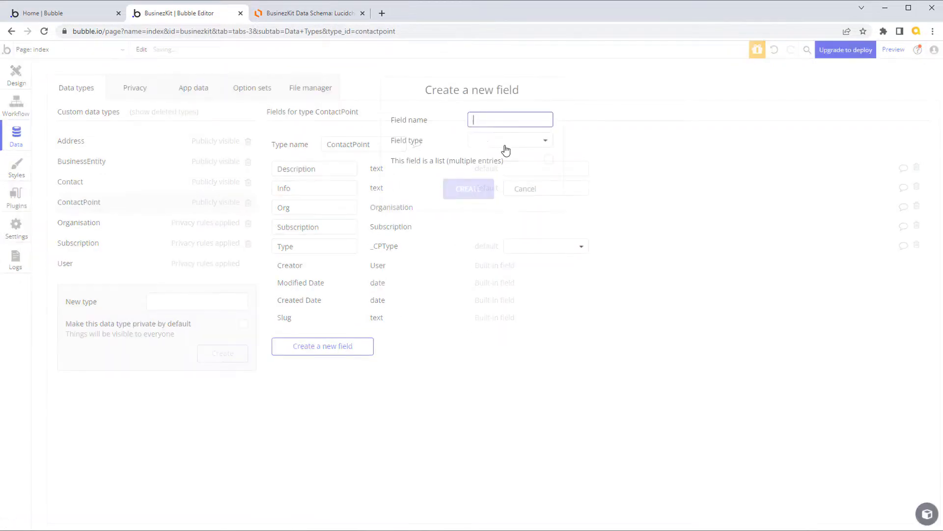
{"action": "type", "text": "BusinessEntity"}
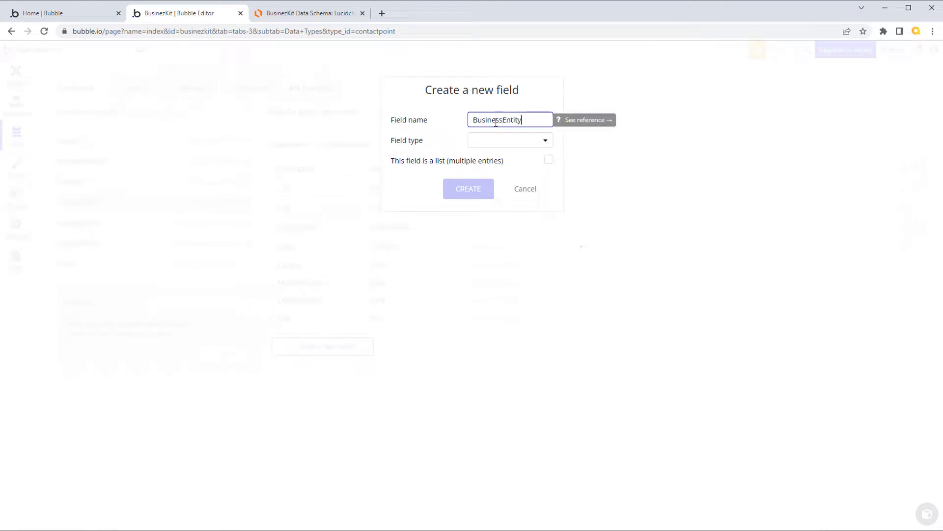
{"action": "left_click", "coordinate": [547, 141]}
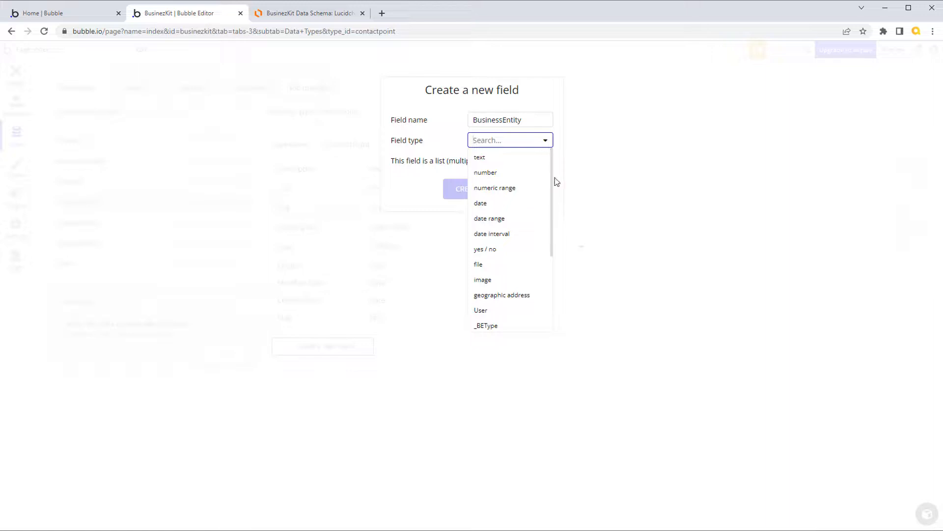
{"action": "type", "text": "bu"}
{"action": "left_click", "coordinate": [510, 158]}
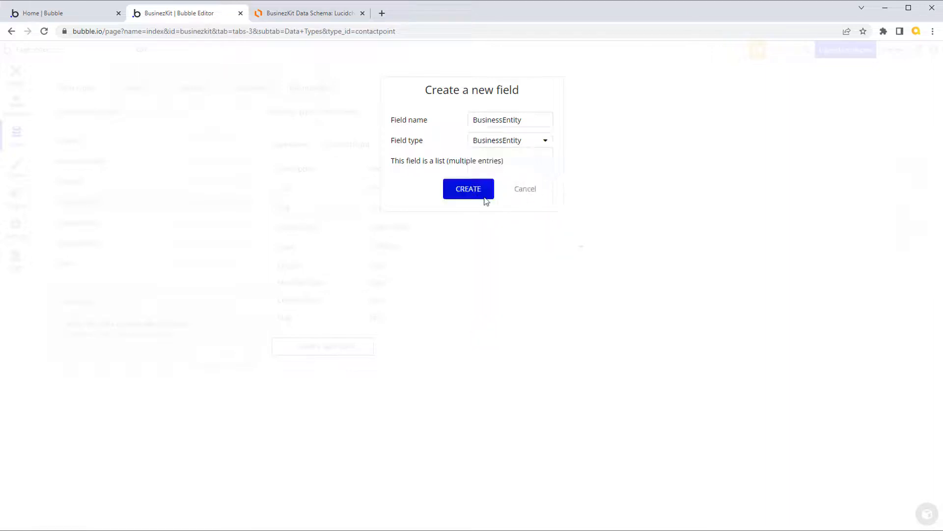
{"action": "left_click", "coordinate": [486, 195]}
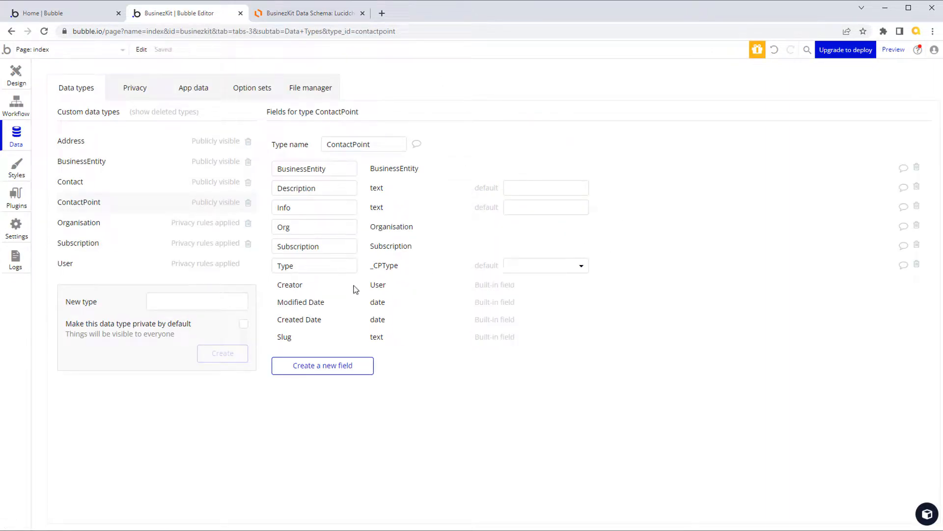
Step: Create a privacy rule named SaaS Rule for the BusinessEntity data type
{"action": "left_click", "coordinate": [119, 166]}
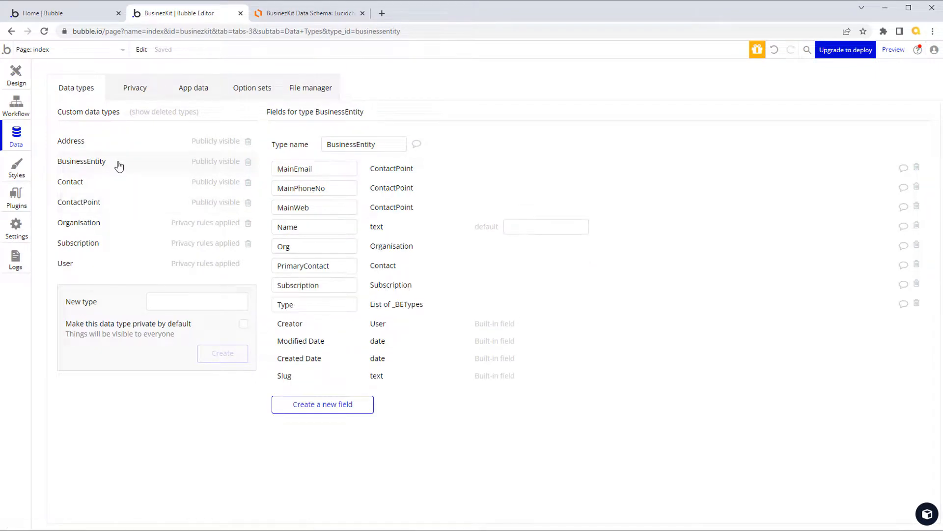
{"action": "left_click", "coordinate": [154, 90]}
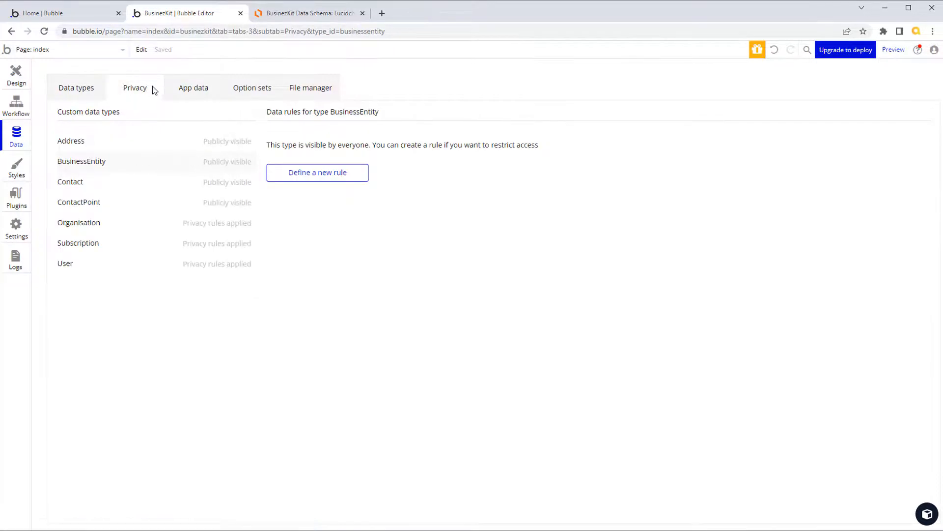
{"action": "left_click", "coordinate": [305, 174]}
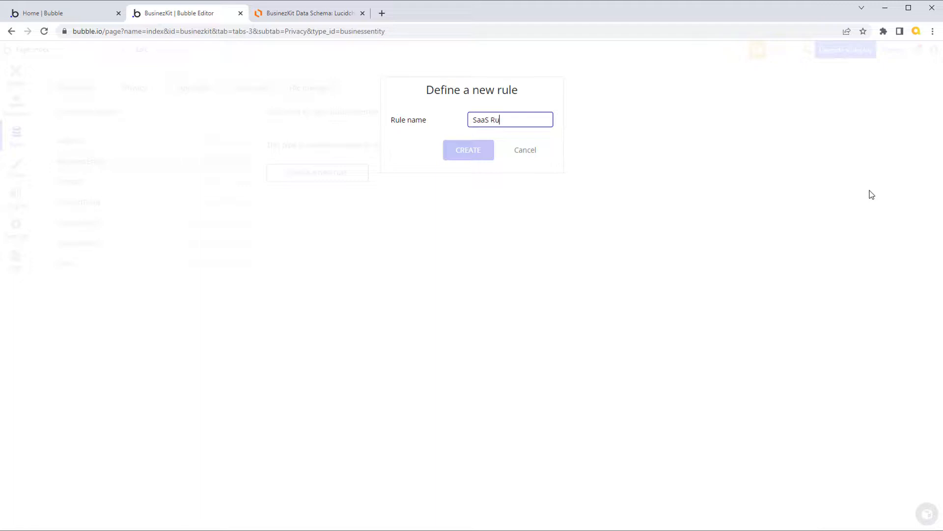
{"action": "type", "text": "SaaS Rule"}
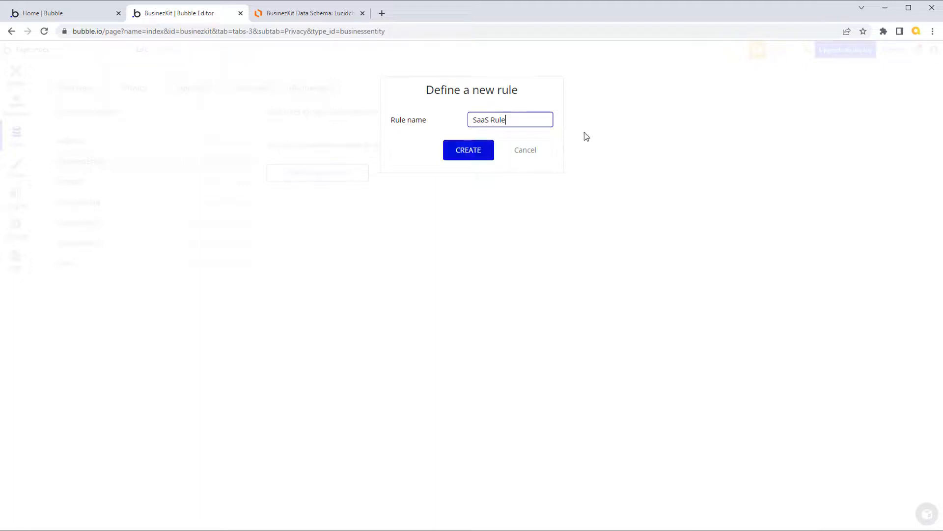
{"action": "left_click", "coordinate": [490, 150]}
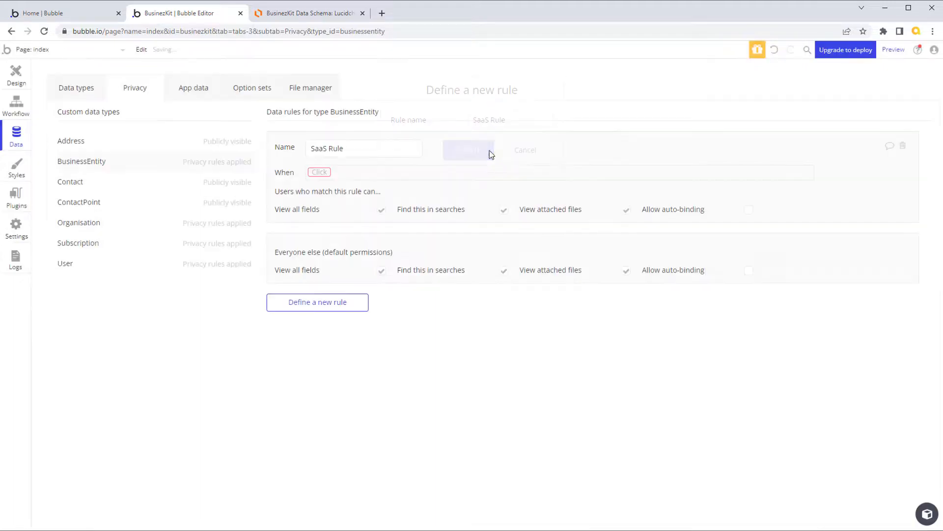
Step: Set the BusinessEntity SaaS Rule condition to This BusinessEntity's Subscription is This BusinessEntity's Subscription
{"action": "left_click", "coordinate": [325, 173]}
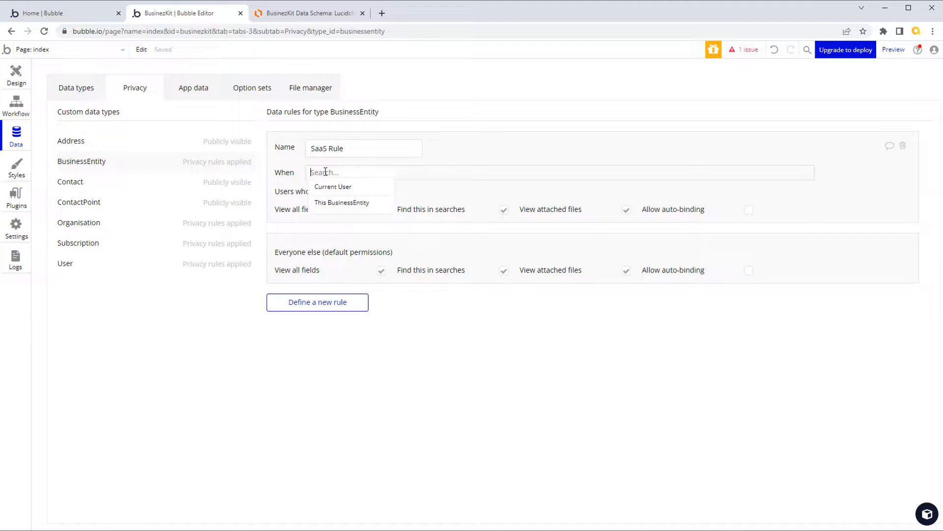
{"action": "left_click", "coordinate": [348, 203]}
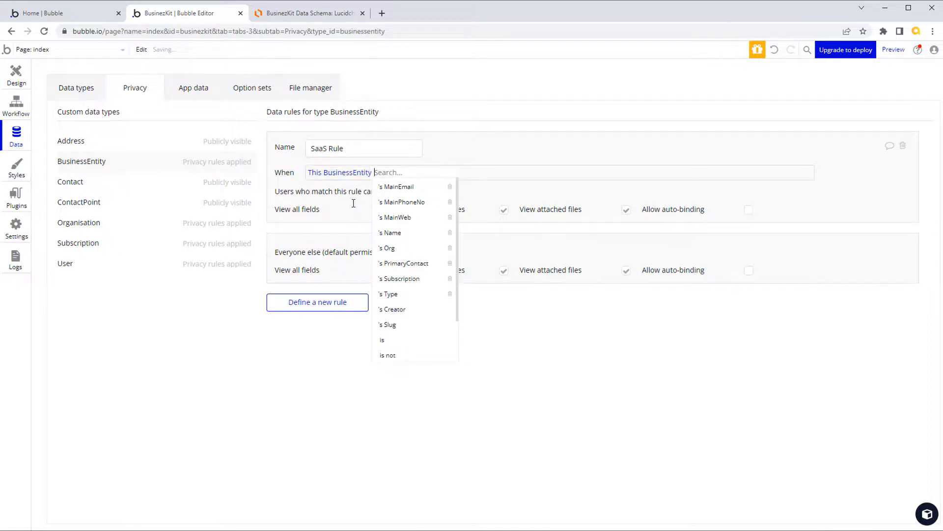
{"action": "left_click", "coordinate": [409, 279]}
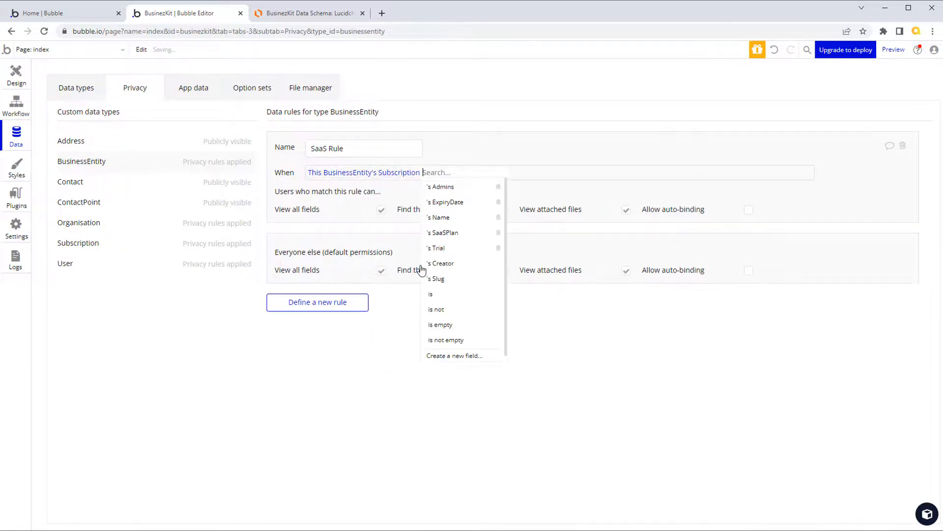
{"action": "left_click", "coordinate": [433, 294]}
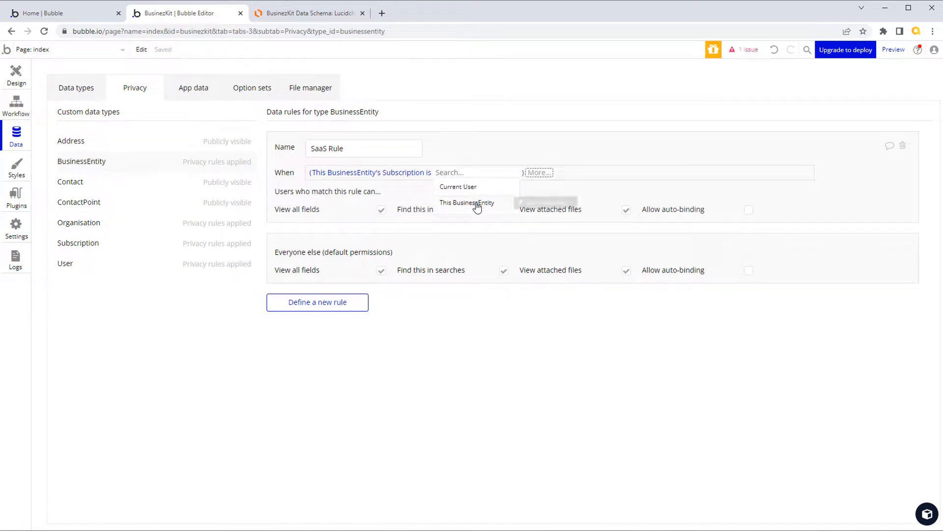
{"action": "left_click", "coordinate": [476, 206]}
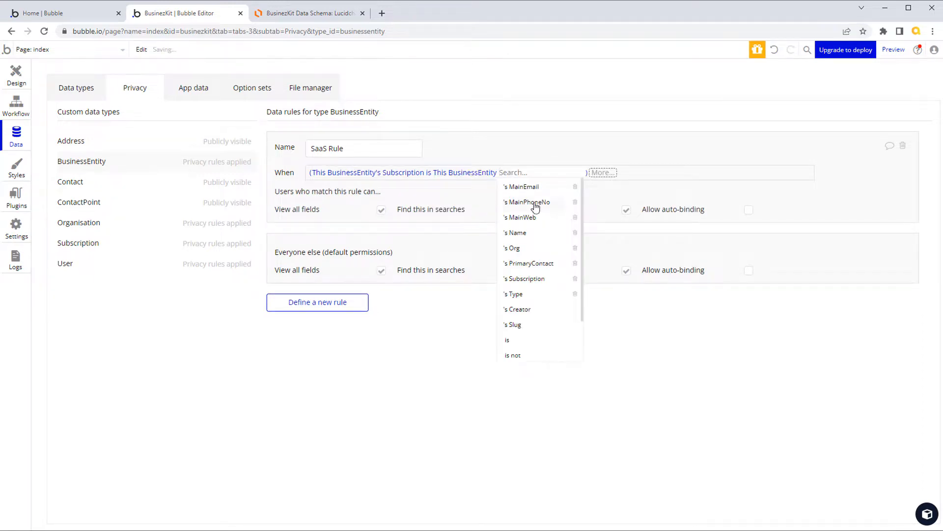
{"action": "left_click", "coordinate": [544, 279]}
{"action": "left_click", "coordinate": [586, 142]}
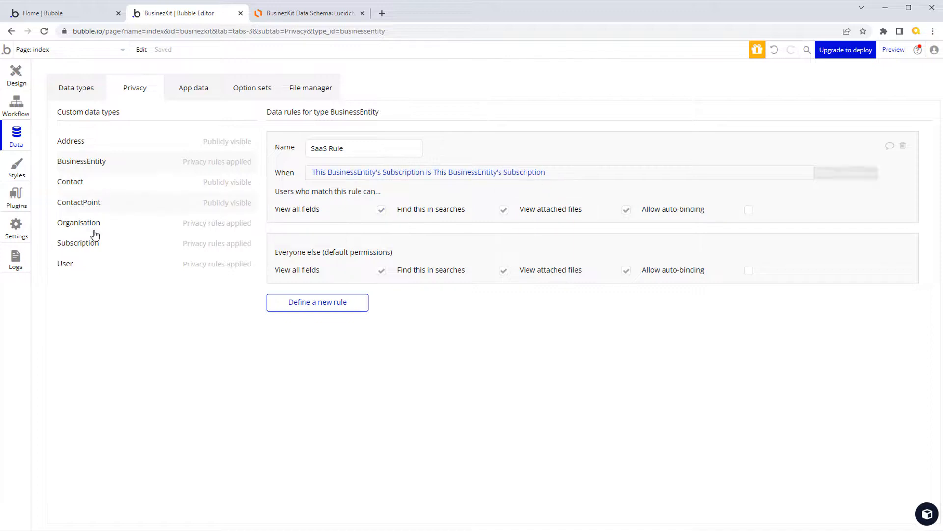
Step: Review the privacy rules of User and Organisation and the User type's CurrentOrg field
{"action": "left_click", "coordinate": [81, 265]}
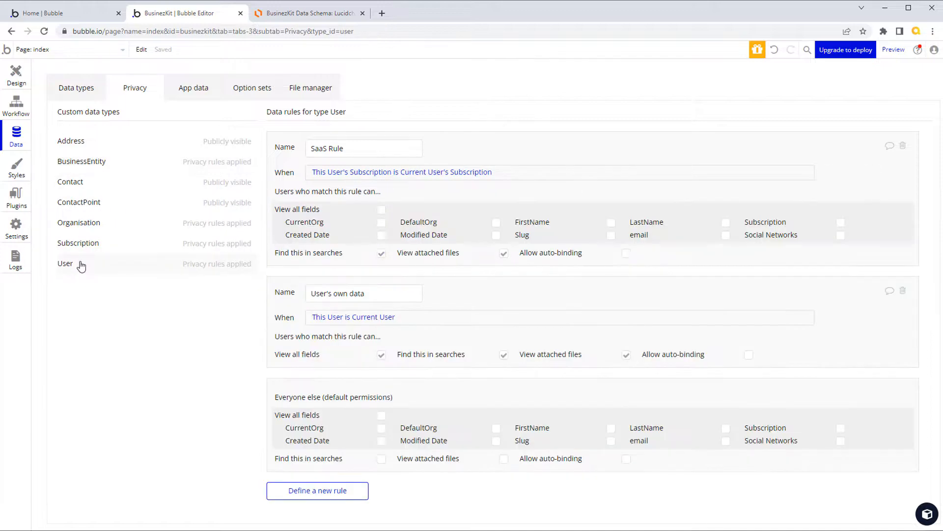
{"action": "left_click", "coordinate": [99, 228]}
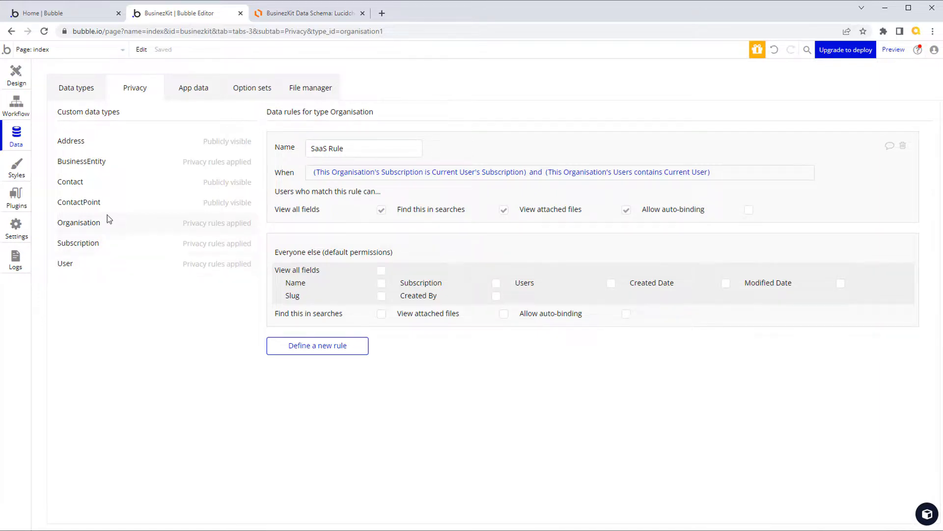
{"action": "left_click", "coordinate": [83, 270]}
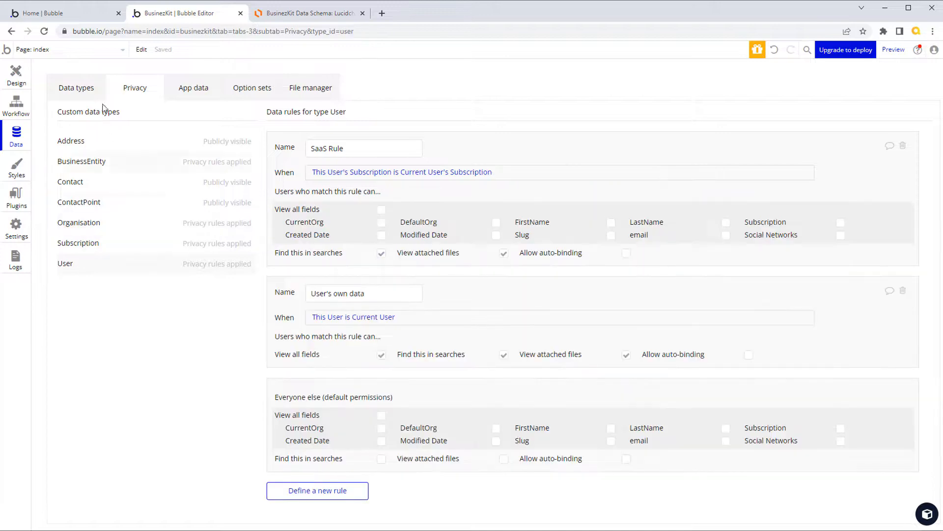
{"action": "left_click", "coordinate": [89, 91]}
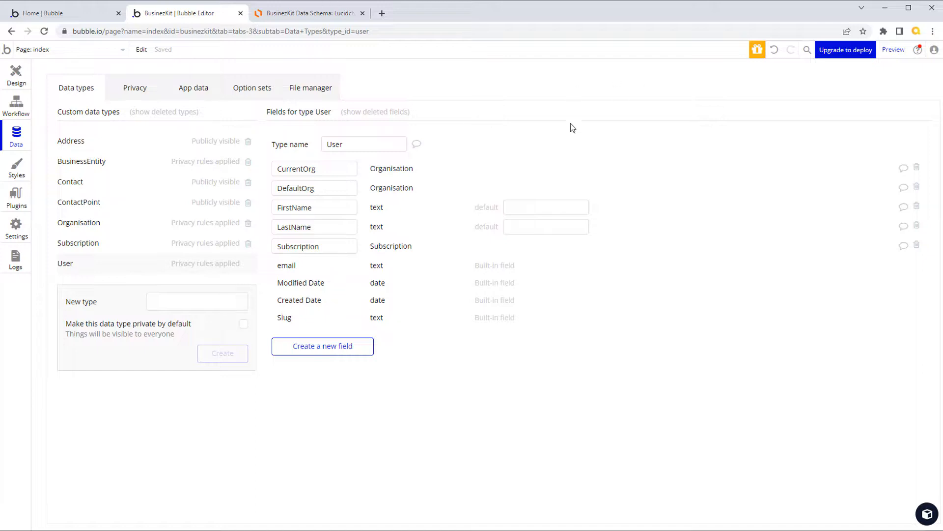
{"action": "double_click", "coordinate": [326, 169]}
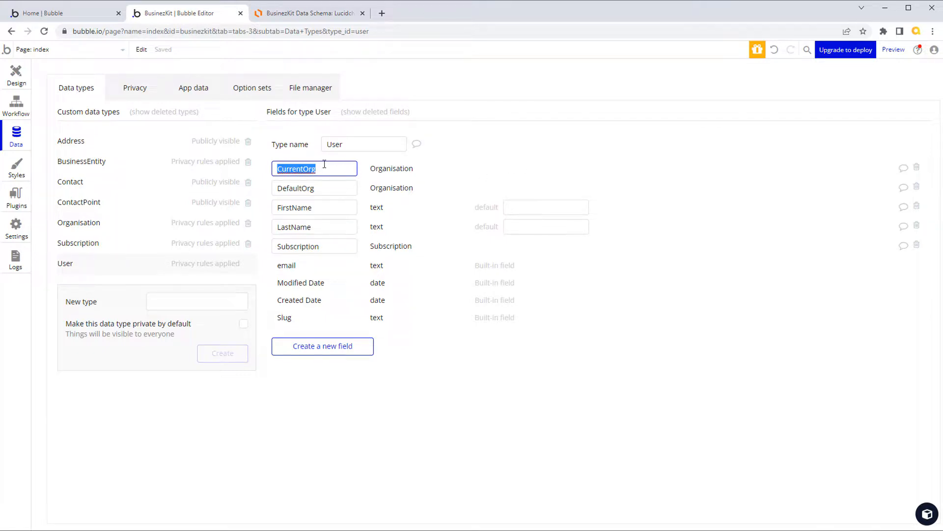
Step: Extend the BusinessEntity SaaS Rule condition with and This BusinessEntity's Org is Current User's CurrentOrg
{"action": "left_click", "coordinate": [147, 93]}
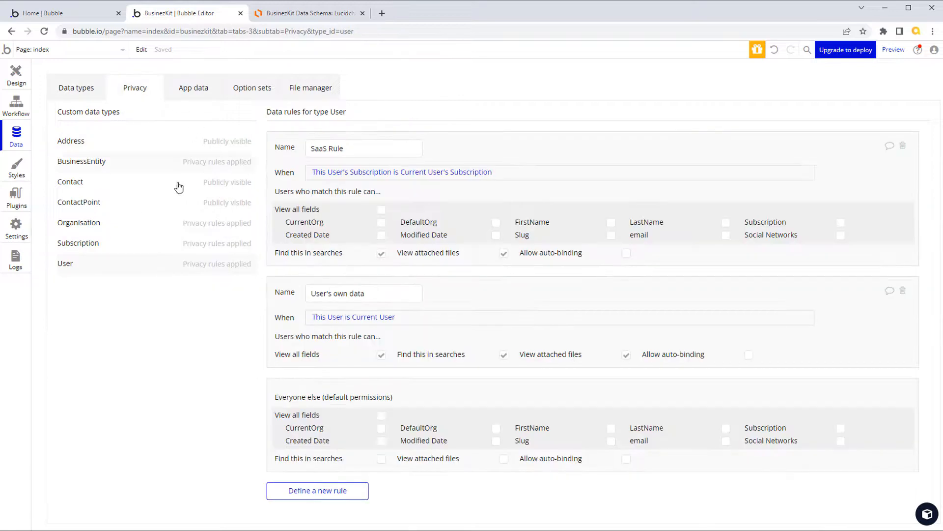
{"action": "left_click", "coordinate": [98, 162]}
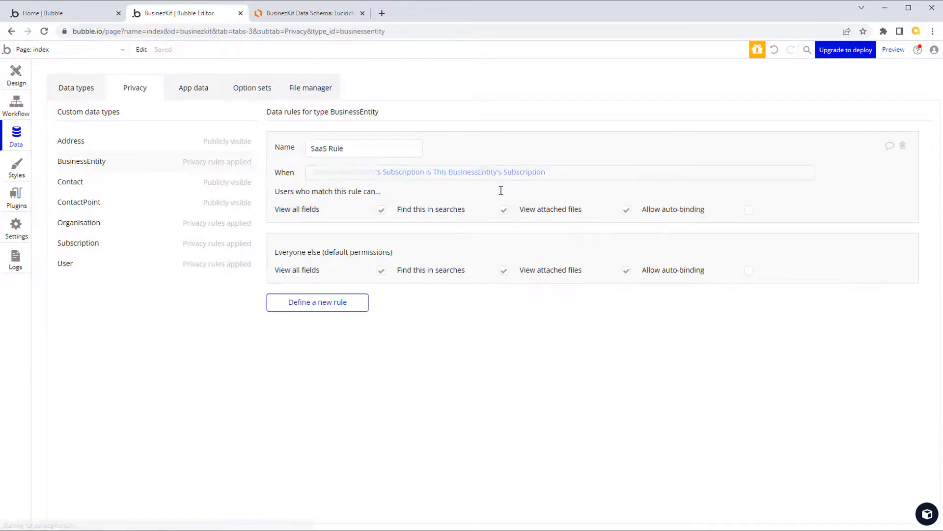
{"action": "left_click", "coordinate": [541, 175]}
{"action": "left_click", "coordinate": [630, 172]}
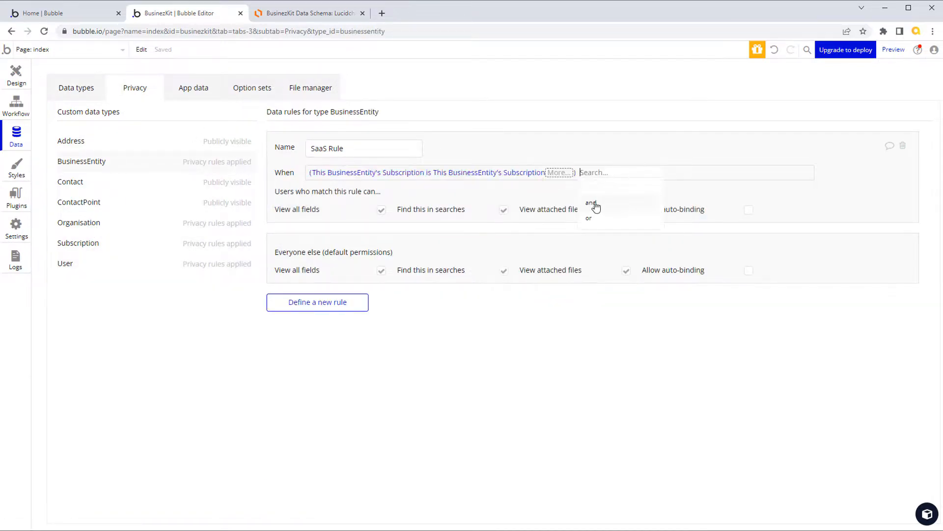
{"action": "left_click", "coordinate": [594, 204]}
{"action": "left_click", "coordinate": [642, 205]}
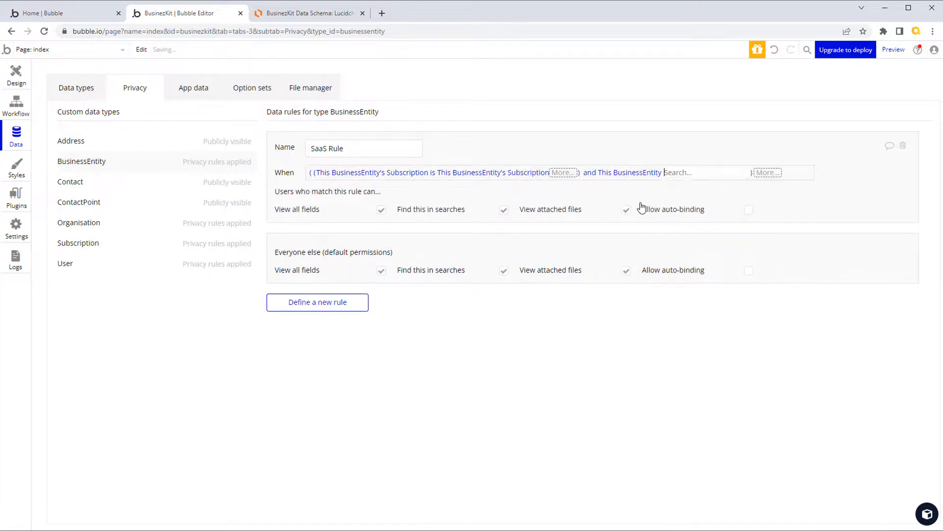
{"action": "left_click", "coordinate": [682, 253]}
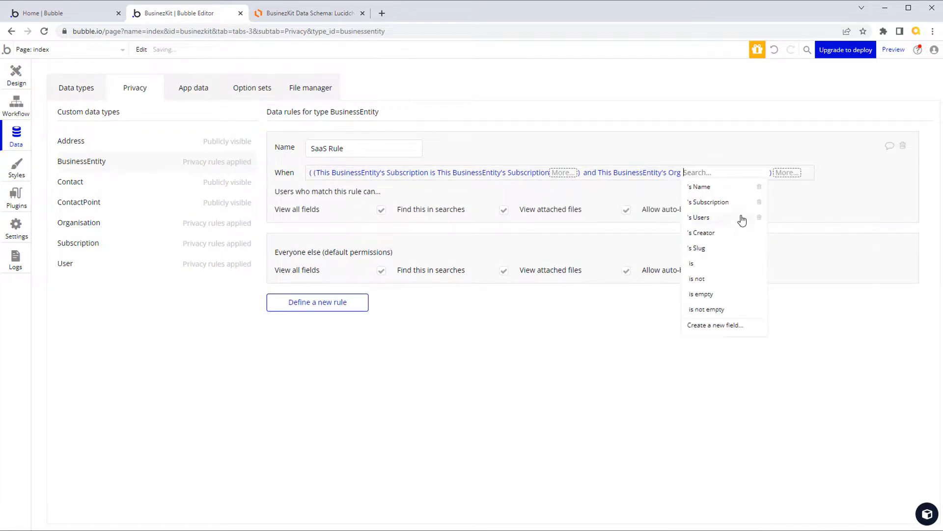
{"action": "left_click", "coordinate": [694, 262]}
{"action": "left_click", "coordinate": [730, 188]}
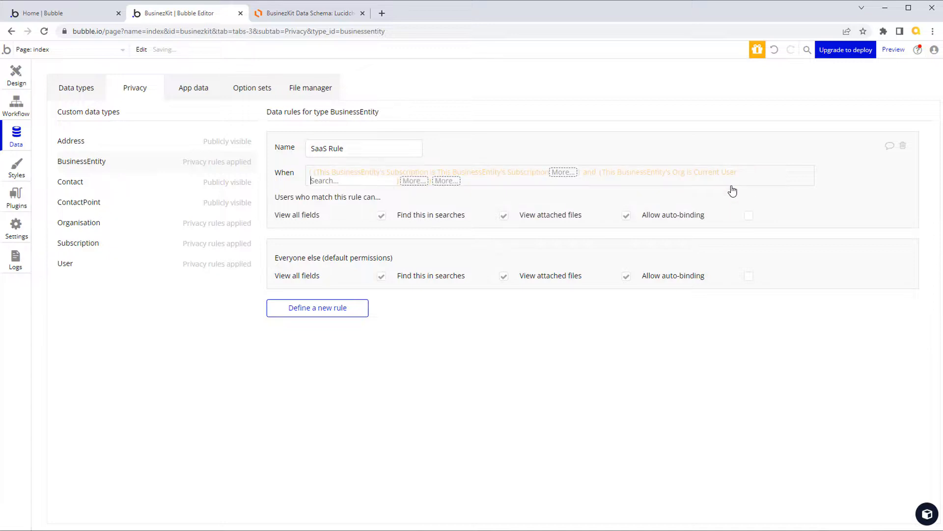
{"action": "left_click", "coordinate": [348, 196]}
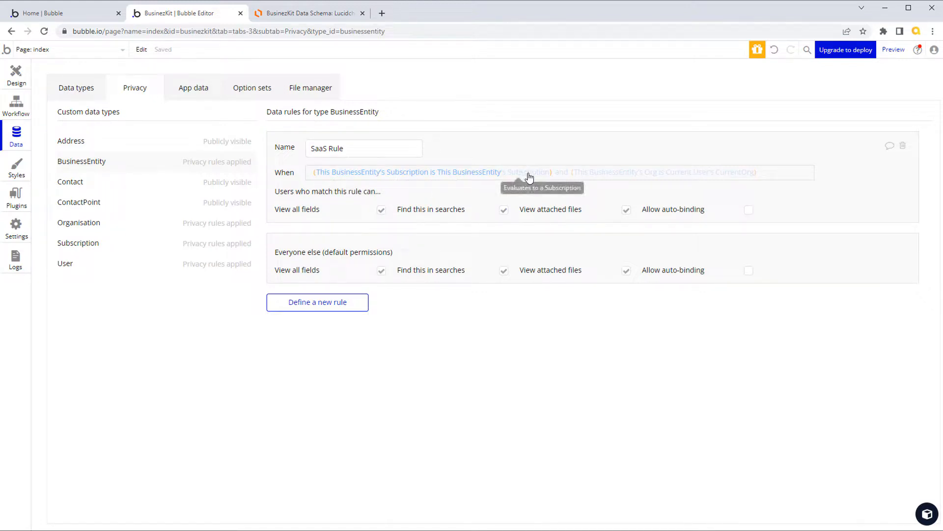
Step: Change the Subscription comparison in the BusinessEntity SaaS Rule to This BusinessEntity's Subscription is Current User's Subscription
{"action": "left_click", "coordinate": [478, 173]}
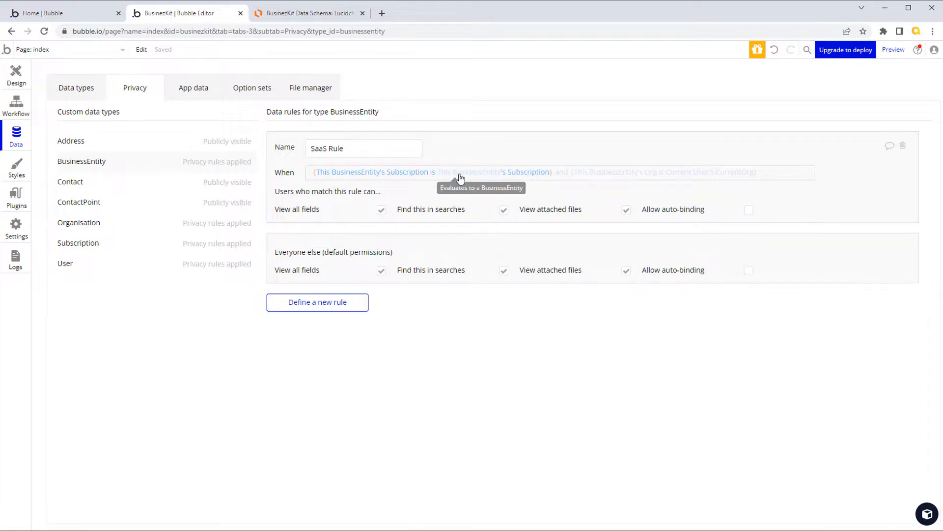
{"action": "left_click", "coordinate": [467, 187]}
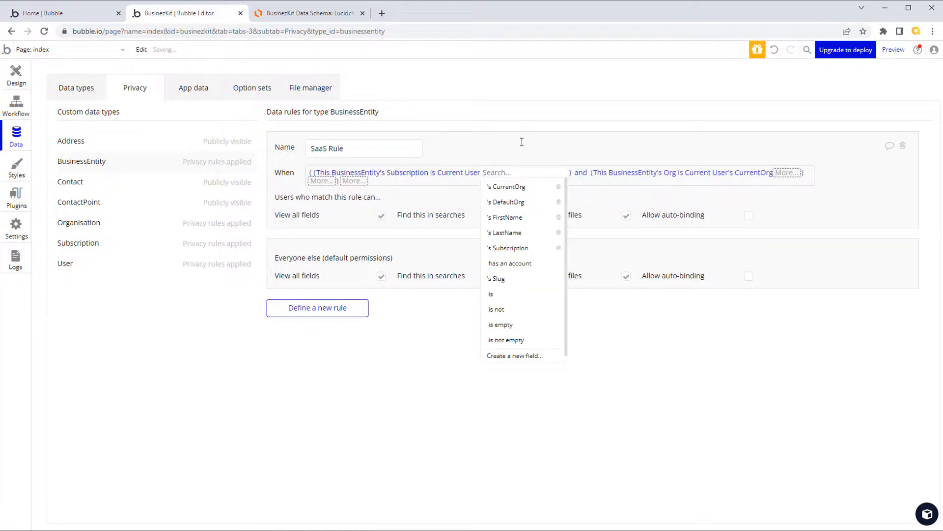
{"action": "left_click", "coordinate": [522, 141]}
{"action": "left_click", "coordinate": [470, 173]}
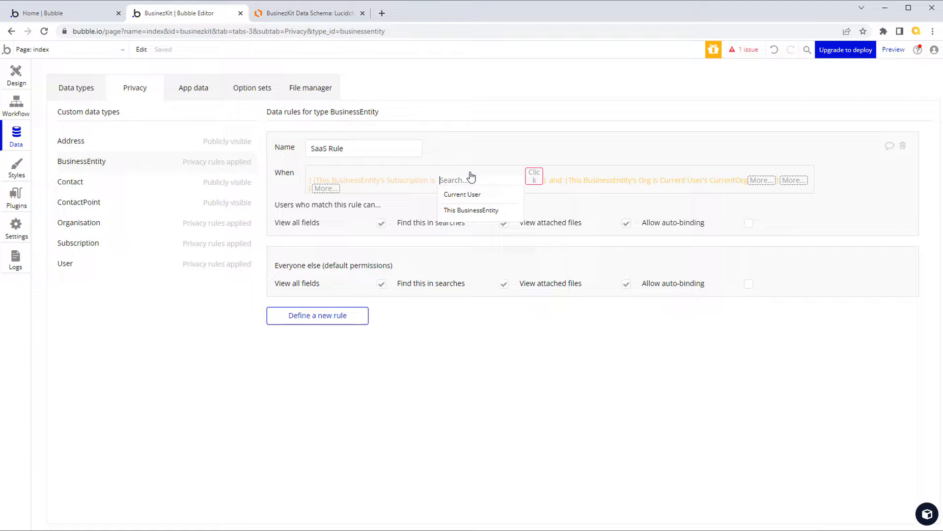
{"action": "left_click", "coordinate": [525, 165]}
{"action": "left_click", "coordinate": [497, 173]}
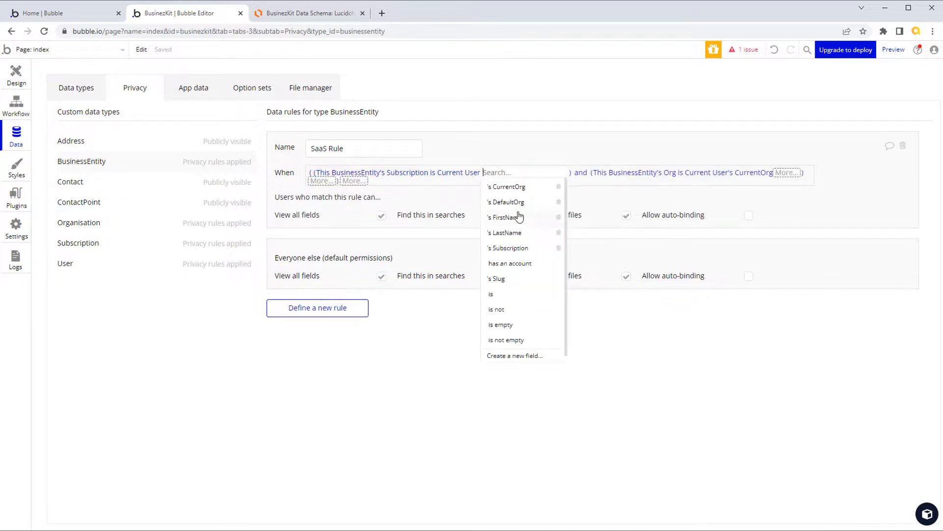
{"action": "left_click", "coordinate": [522, 249]}
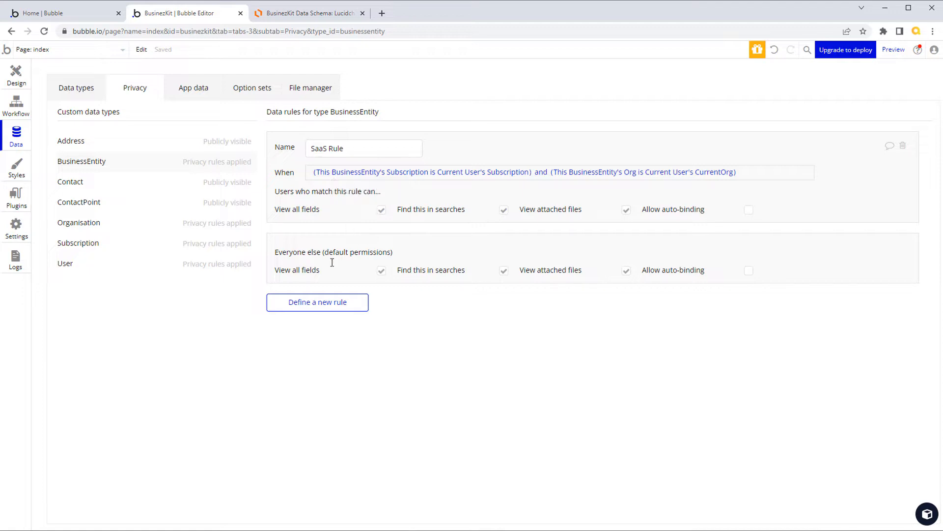
Step: Remove everyone else's default permissions on BusinessEntity to view all fields, find it in searches and view attached files
{"action": "left_click", "coordinate": [381, 271]}
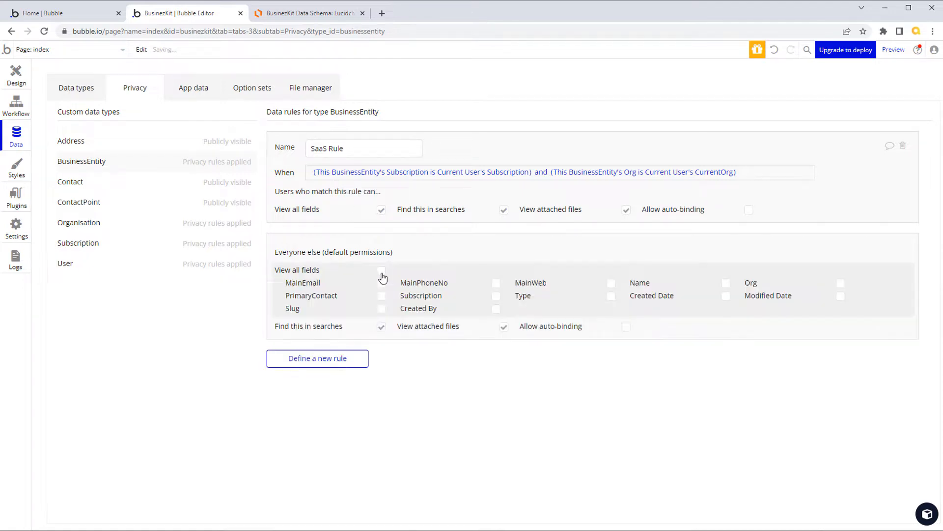
{"action": "left_click", "coordinate": [502, 328]}
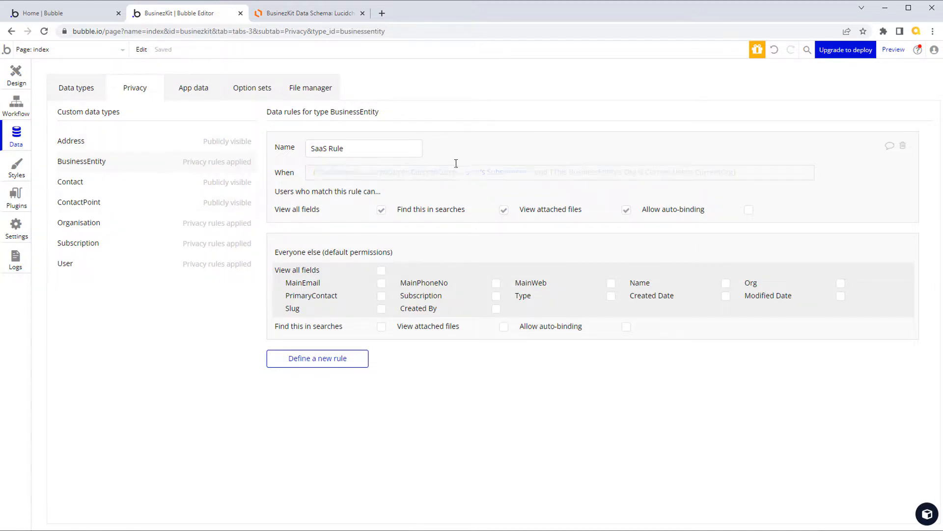
Step: Create a privacy rule named SaaS Rule for the Address data type, reusing the condition copied from the BusinessEntity rule
{"action": "right_click", "coordinate": [342, 176]}
{"action": "left_click", "coordinate": [403, 146]}
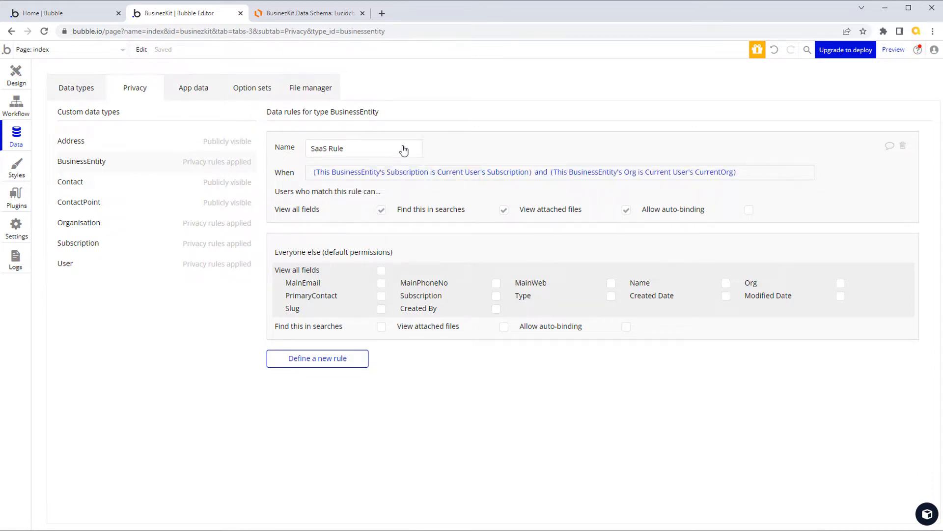
{"action": "left_click", "coordinate": [93, 143]}
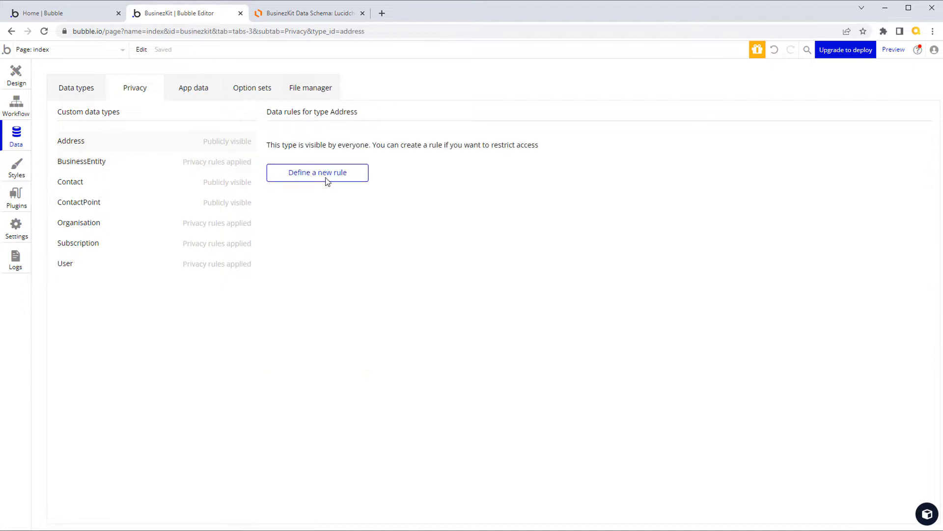
{"action": "left_click", "coordinate": [326, 175]}
{"action": "type", "text": "SaaS"}
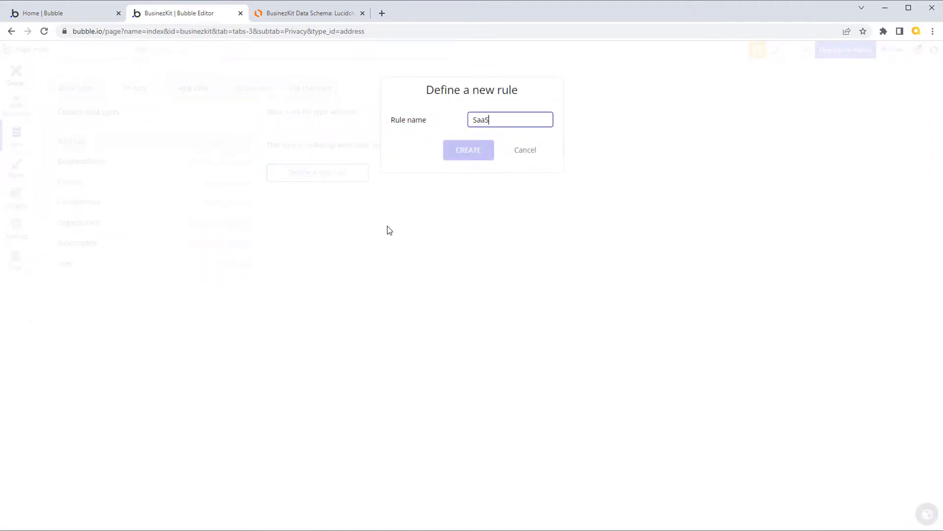
{"action": "type", "text": " Rule"}
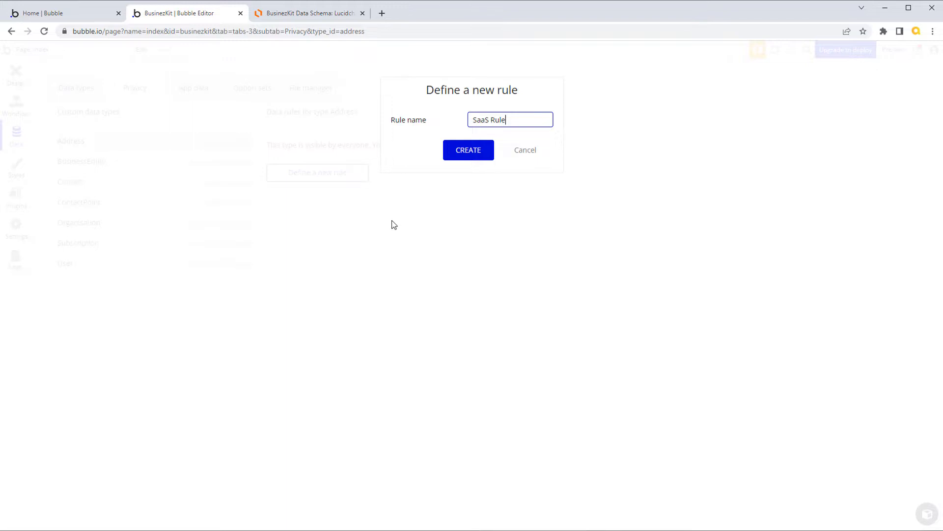
{"action": "left_click", "coordinate": [475, 152]}
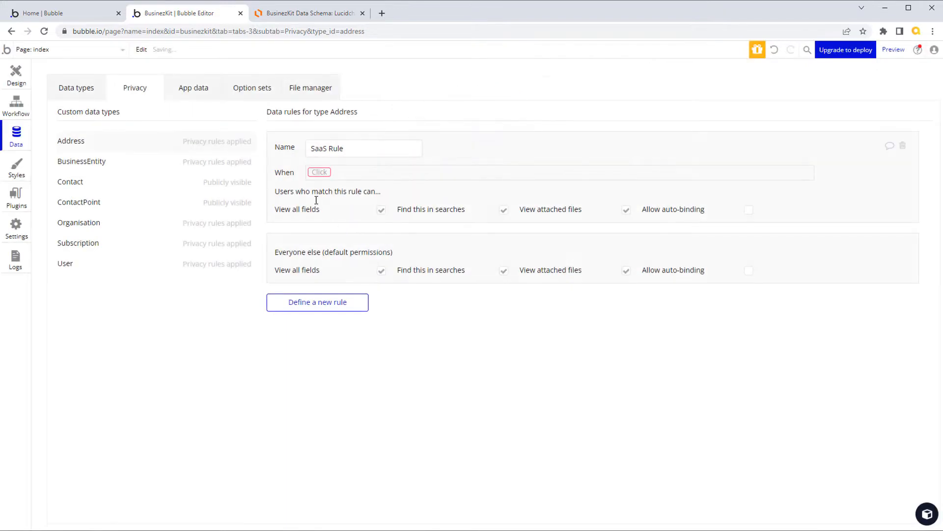
{"action": "right_click", "coordinate": [320, 172]}
{"action": "left_click", "coordinate": [392, 156]}
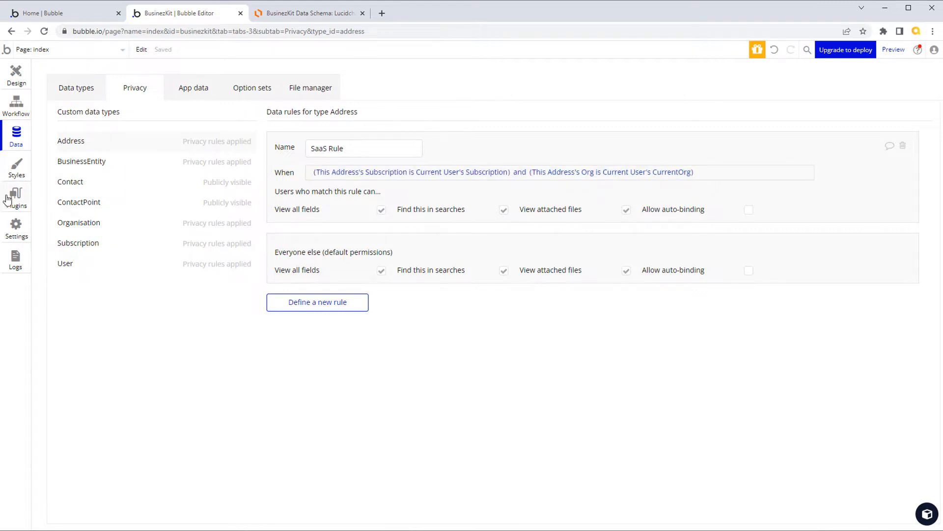
Step: Create a privacy rule named SaaS Rule for the Contact data type and paste the copied condition into it
{"action": "left_click", "coordinate": [73, 182]}
{"action": "left_click", "coordinate": [312, 173]}
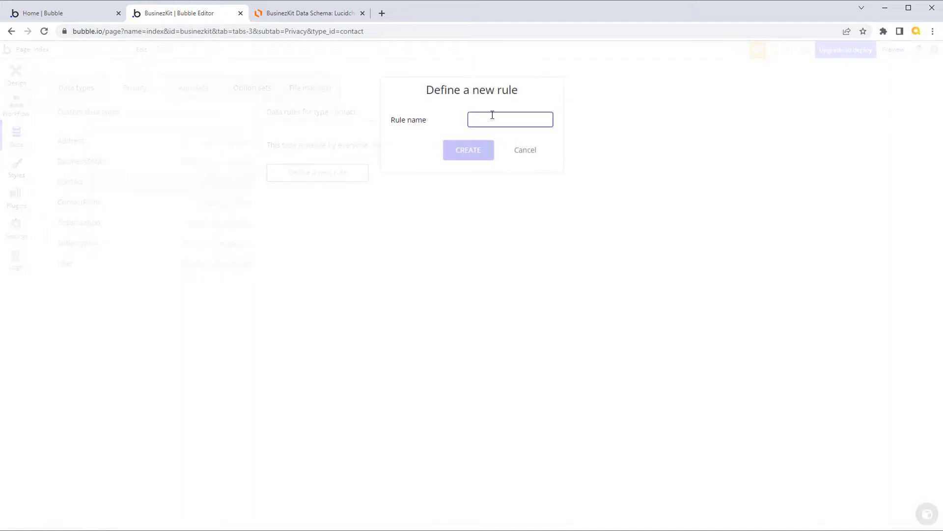
{"action": "type", "text": "SaaS Rule"}
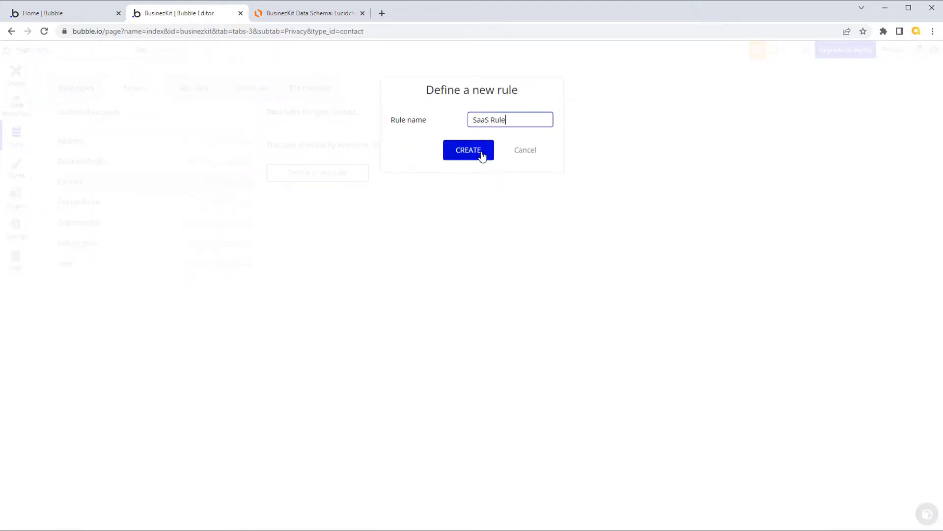
{"action": "left_click", "coordinate": [481, 153]}
{"action": "right_click", "coordinate": [322, 176]}
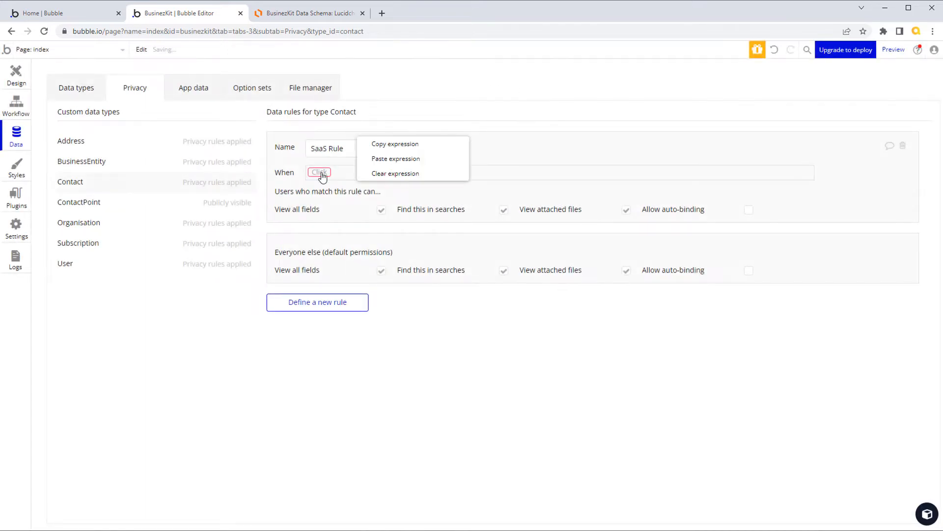
{"action": "left_click", "coordinate": [396, 159]}
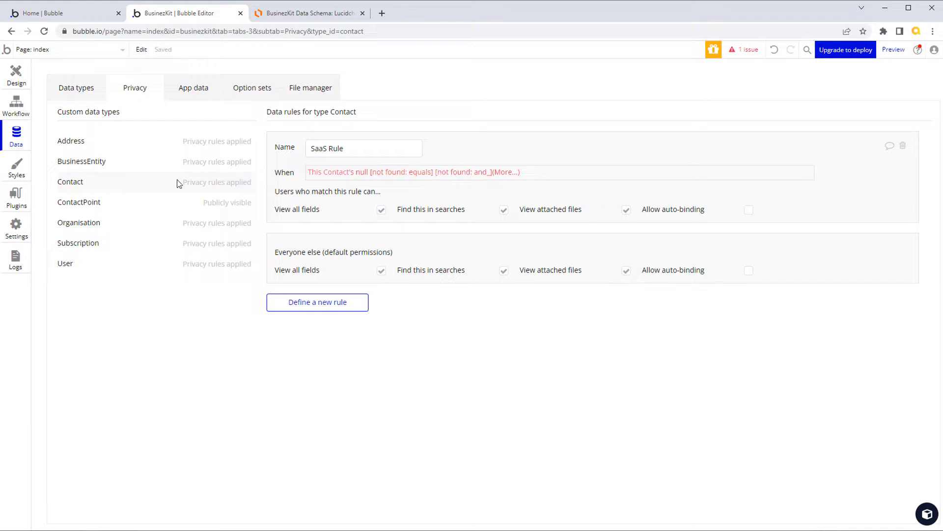
Step: Rename the Contact data type's Sub field to Subscription
{"action": "left_click", "coordinate": [200, 92]}
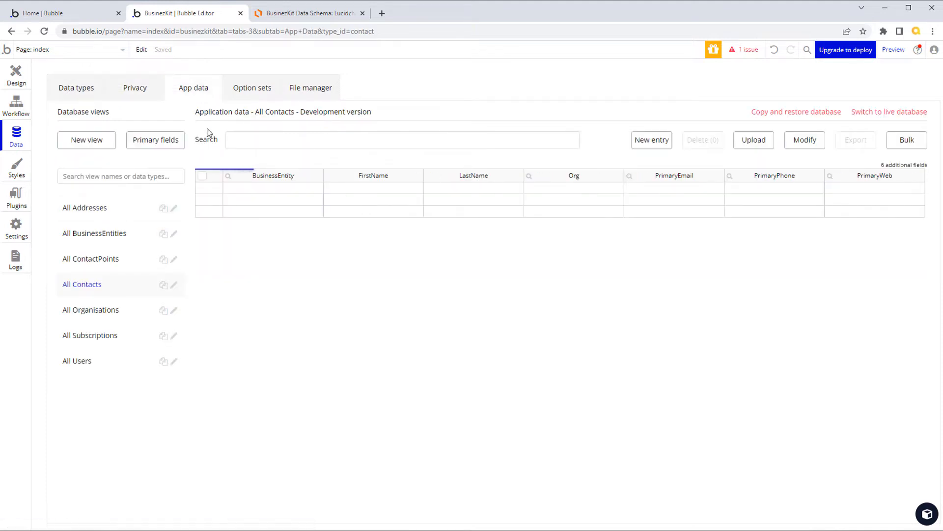
{"action": "left_click", "coordinate": [91, 86]}
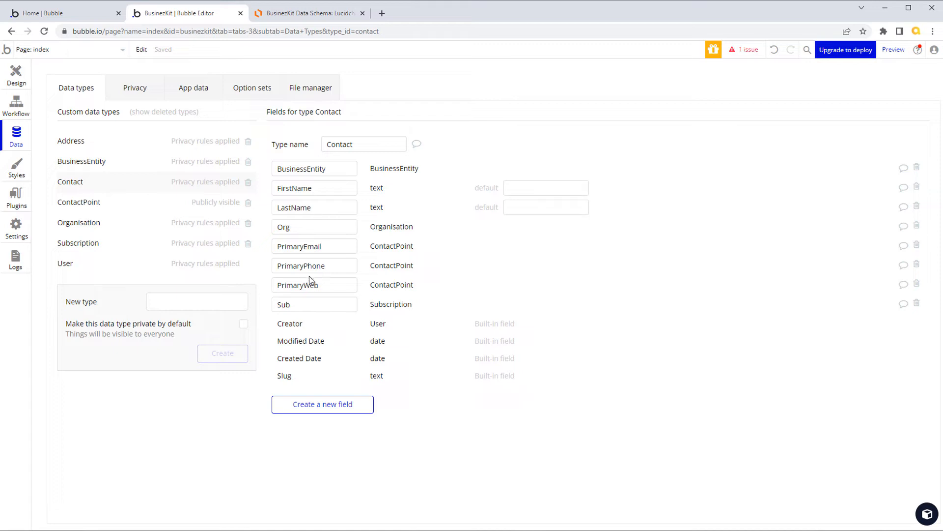
{"action": "left_click", "coordinate": [346, 304]}
{"action": "type", "text": "scripti"}
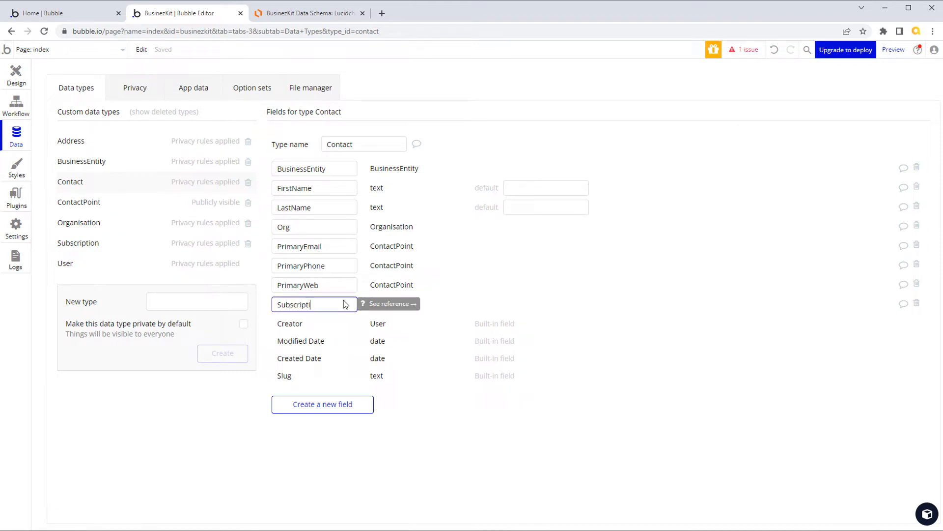
{"action": "type", "text": "on"}
{"action": "key", "text": "Return"}
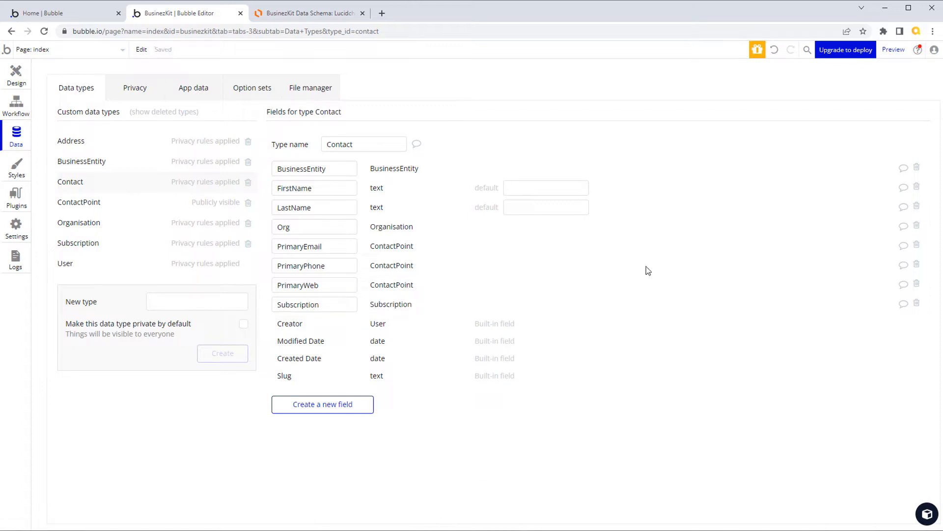
Step: Clear and re-paste the Contact SaaS Rule condition, setting its first field reference to This Contact's Subscription
{"action": "left_click", "coordinate": [148, 93]}
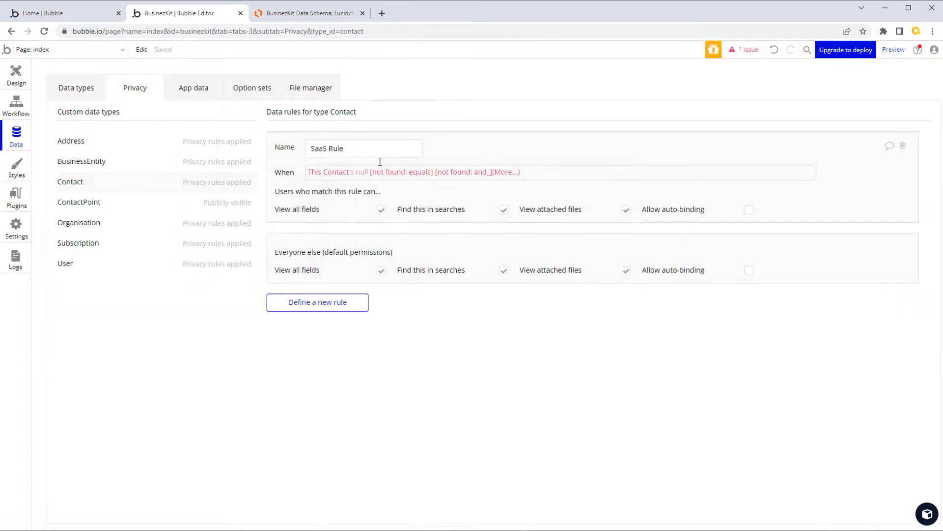
{"action": "right_click", "coordinate": [355, 174]}
{"action": "left_click", "coordinate": [445, 174]}
{"action": "right_click", "coordinate": [325, 173]}
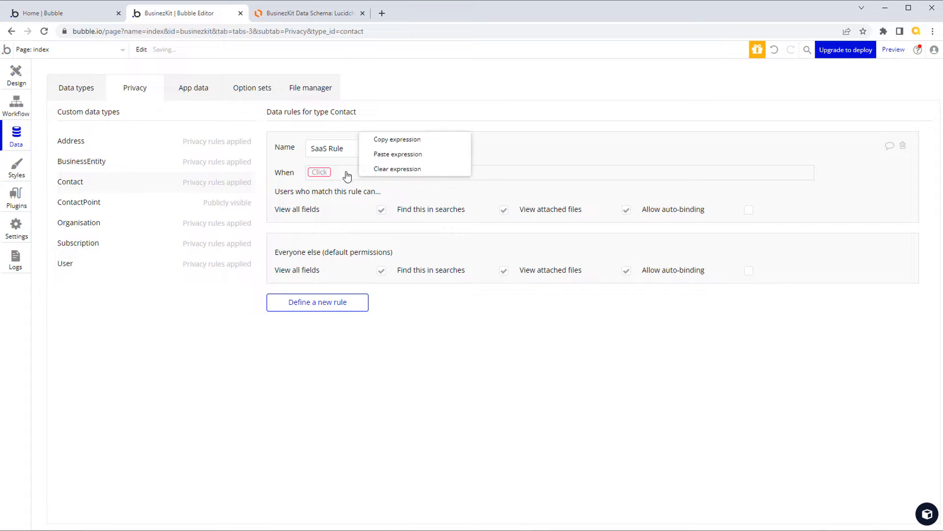
{"action": "left_click", "coordinate": [393, 157]}
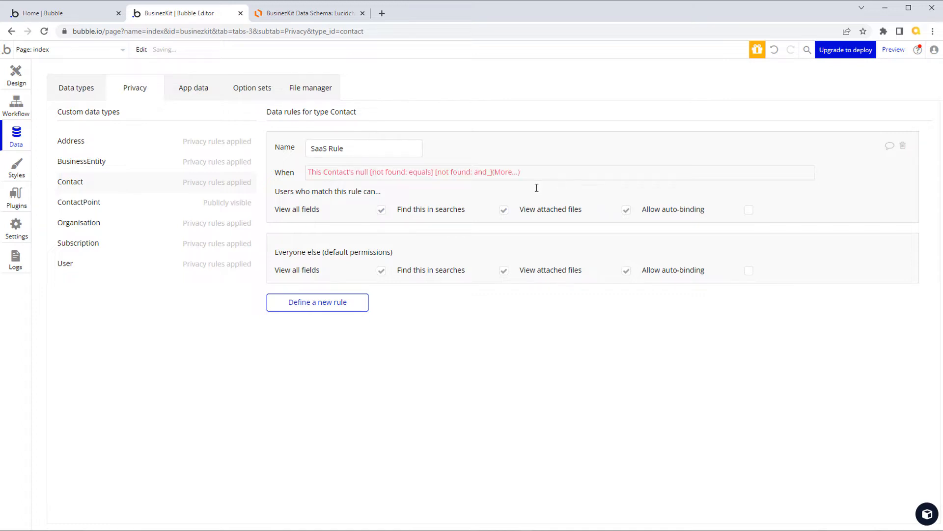
{"action": "left_click", "coordinate": [361, 174]}
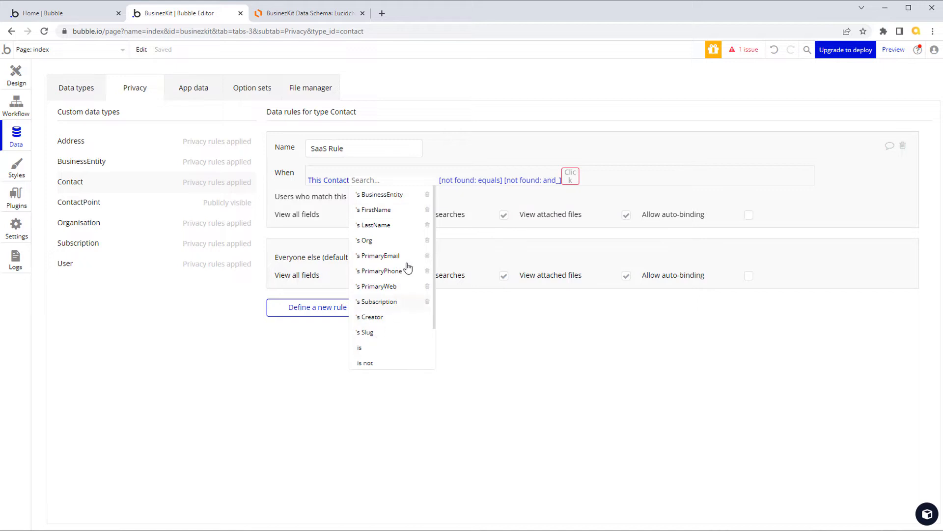
{"action": "left_click", "coordinate": [393, 302]}
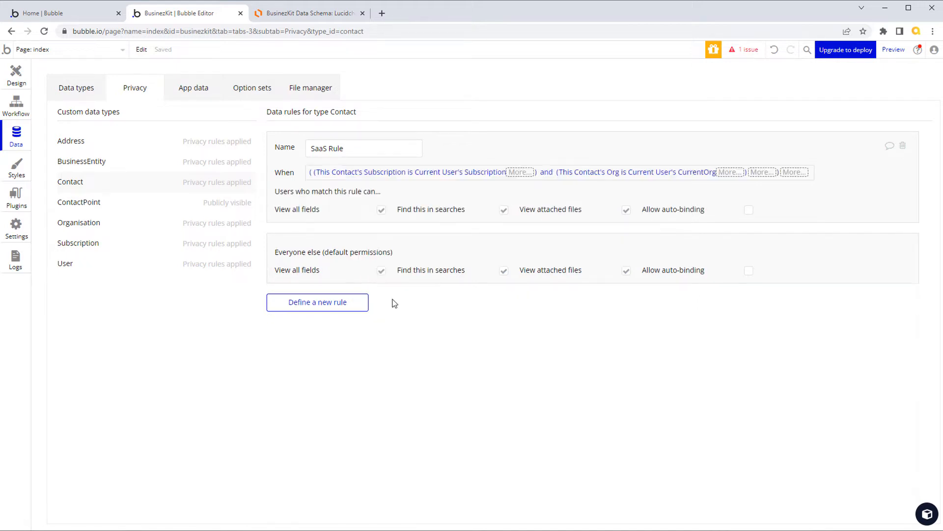
{"action": "left_click", "coordinate": [518, 156]}
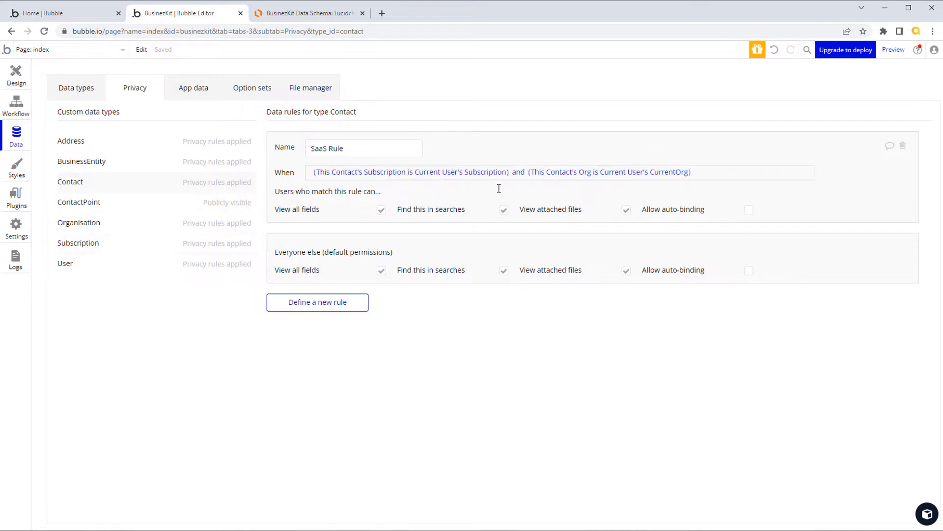
Step: Create a privacy rule named SaaS Rule for the ContactPoint data type and paste the copied Subscription and Org condition into it
{"action": "left_click", "coordinate": [95, 205]}
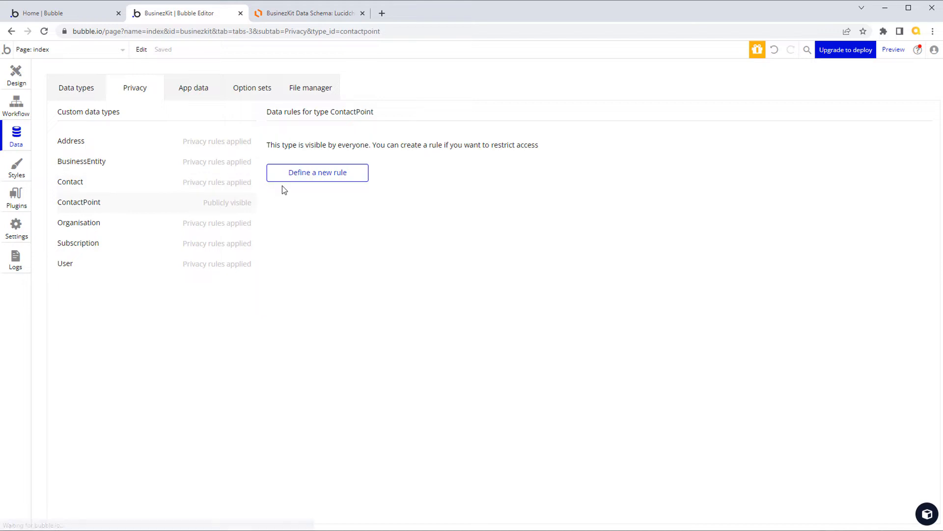
{"action": "left_click", "coordinate": [366, 172]}
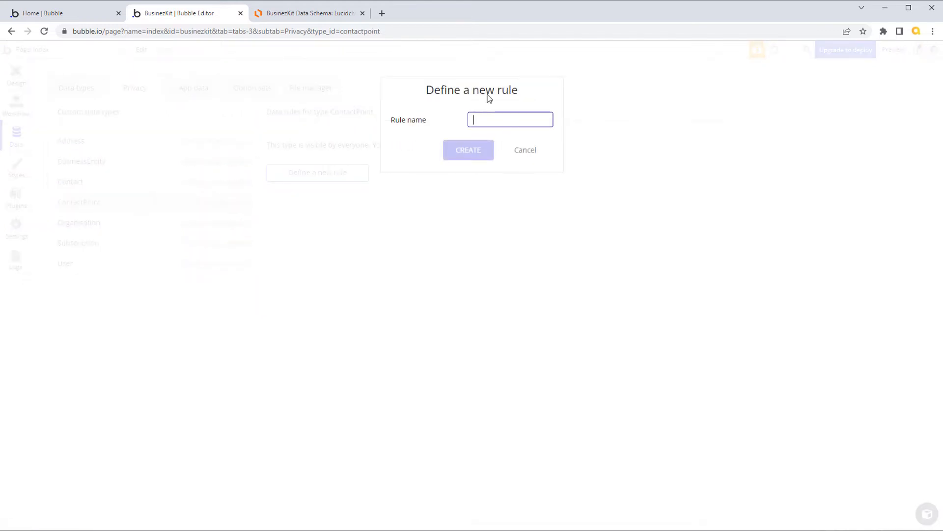
{"action": "type", "text": "Saas R"}
{"action": "key", "text": "BackSpace"}
{"action": "key", "text": "BackSpace"}
{"action": "key", "text": "BackSpace"}
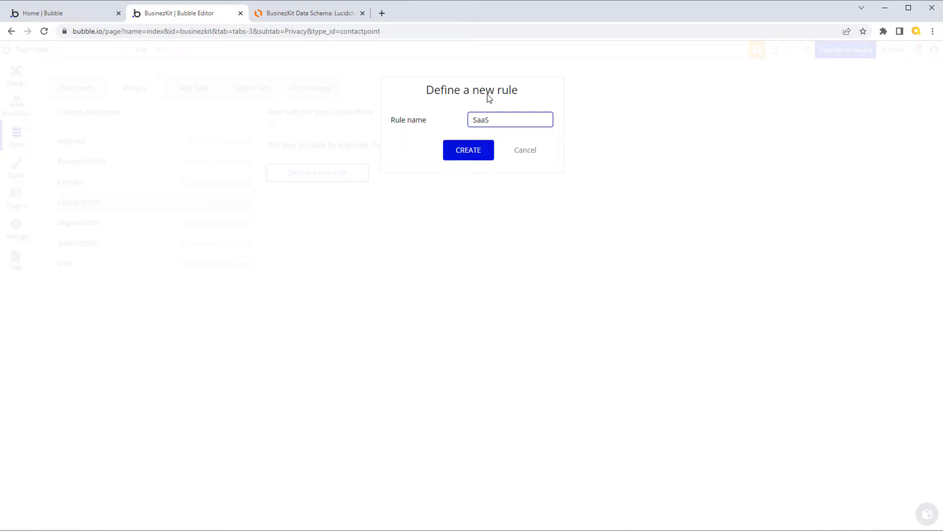
{"action": "left_click", "coordinate": [462, 155]}
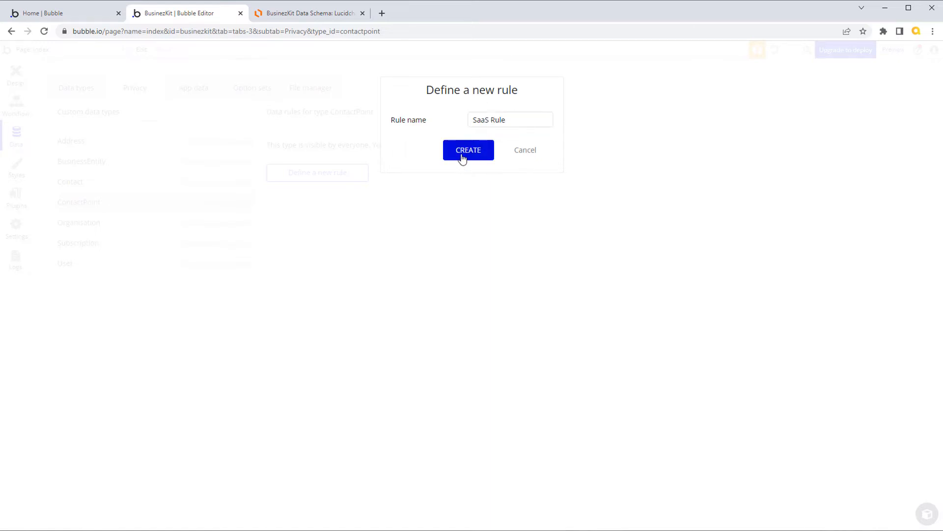
{"action": "right_click", "coordinate": [372, 178]}
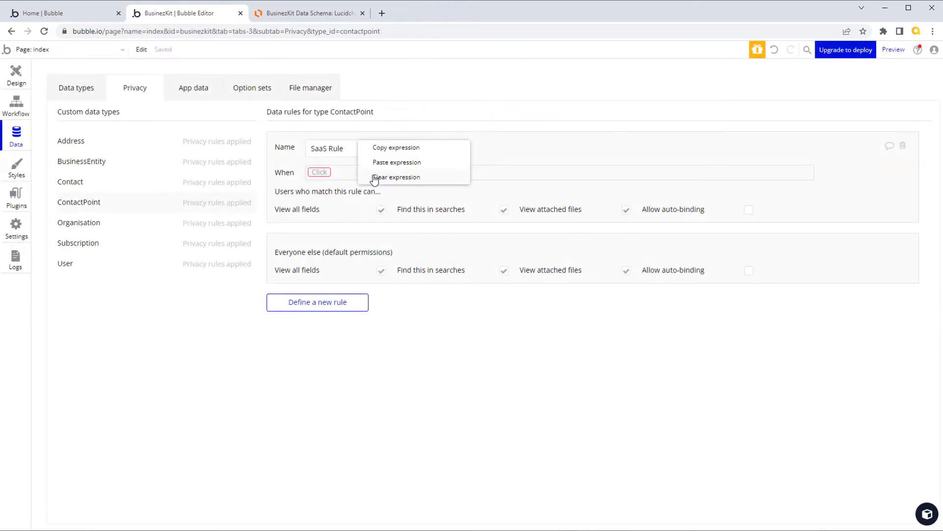
{"action": "left_click", "coordinate": [404, 167]}
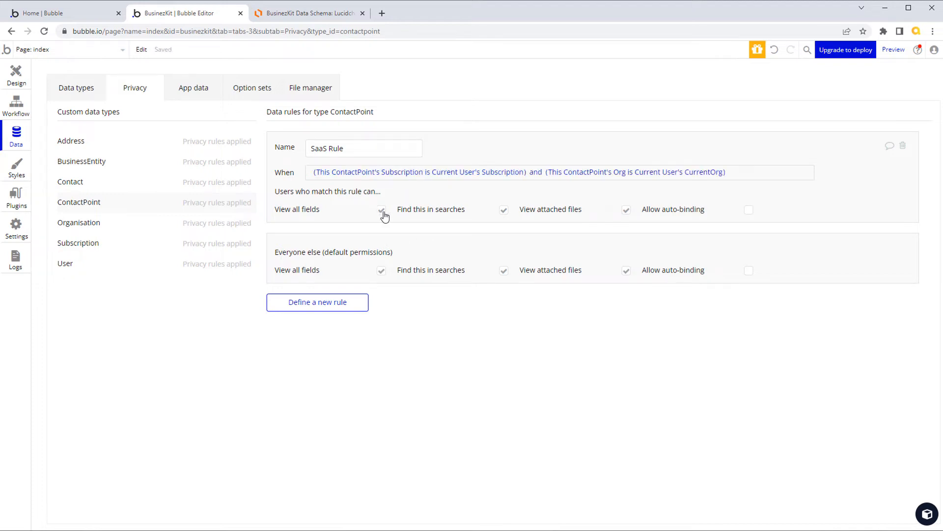
Step: Remove everyone else's default permissions to view all fields, find in searches and view attached files for ContactPoint
{"action": "left_click", "coordinate": [381, 270]}
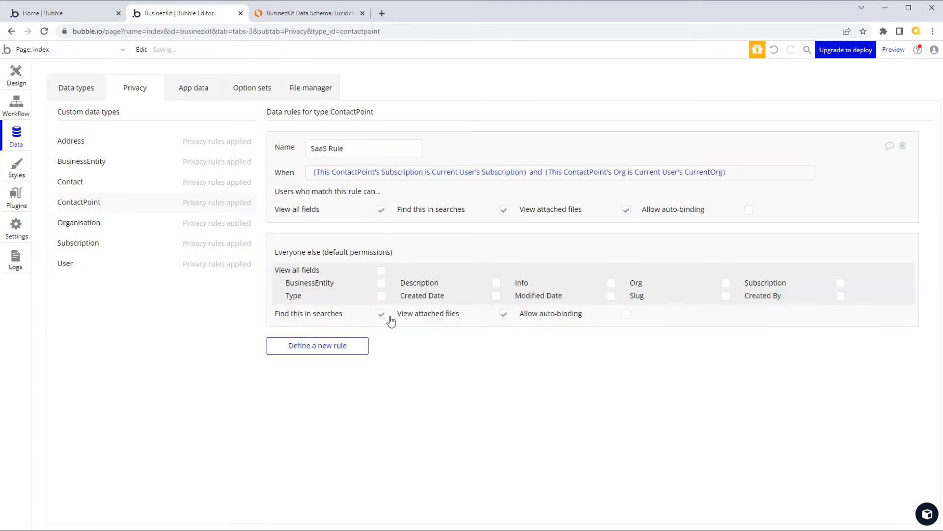
{"action": "double_click", "coordinate": [382, 315]}
{"action": "left_click", "coordinate": [382, 315]}
{"action": "left_click", "coordinate": [504, 314]}
Step: Compare the ContactPoint data type's fields with the BusinezKit data schema in Lucidchart, returning to the Bubble editor
{"action": "left_click", "coordinate": [76, 91]}
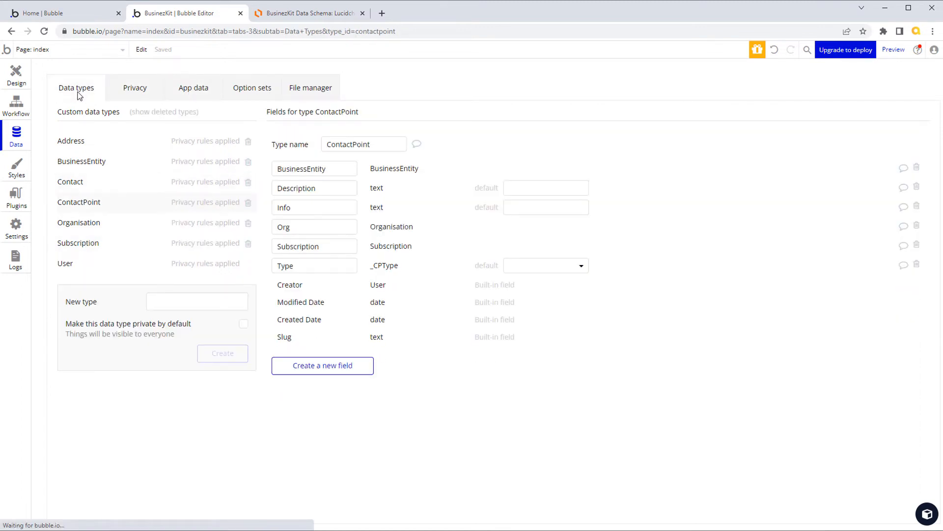
{"action": "left_click", "coordinate": [343, 15]}
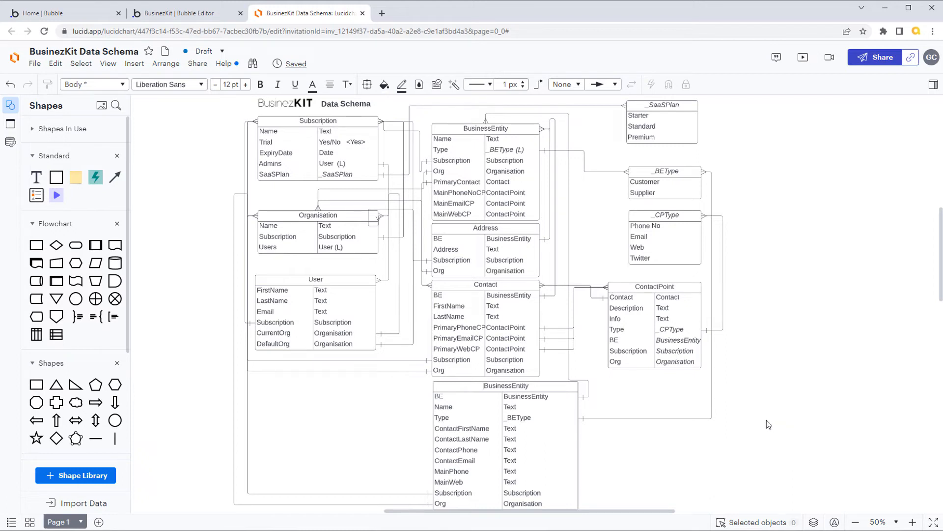
{"action": "left_click", "coordinate": [206, 15]}
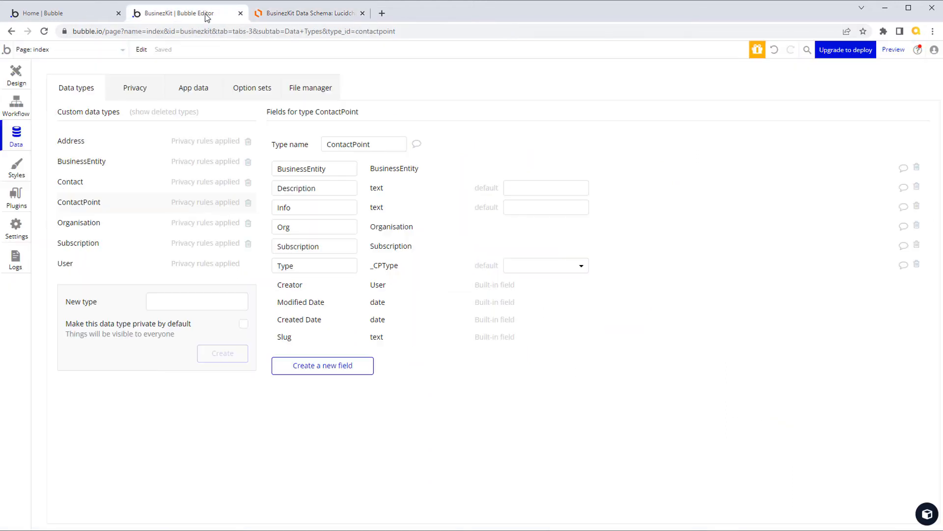